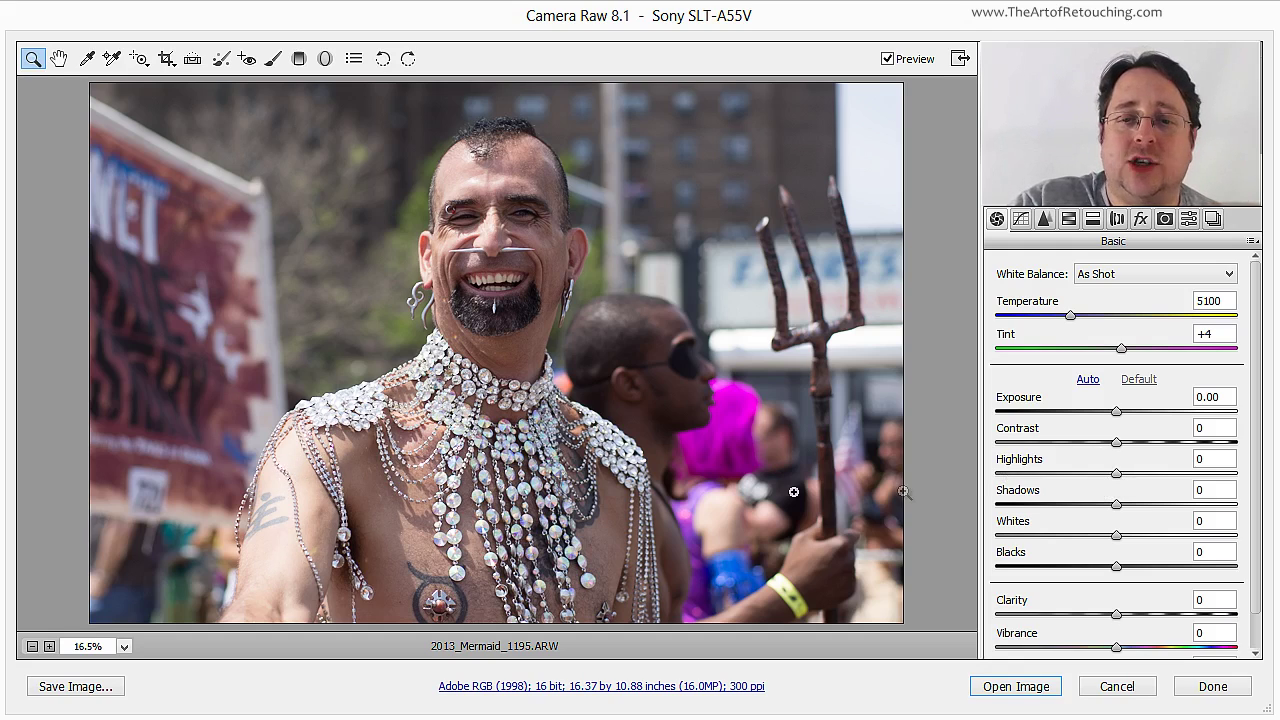
Set Highlights to -100, Shadows to +86 and Blacks to -55, and compare the photo with and without these changes
drag(1117, 475, 996, 480)
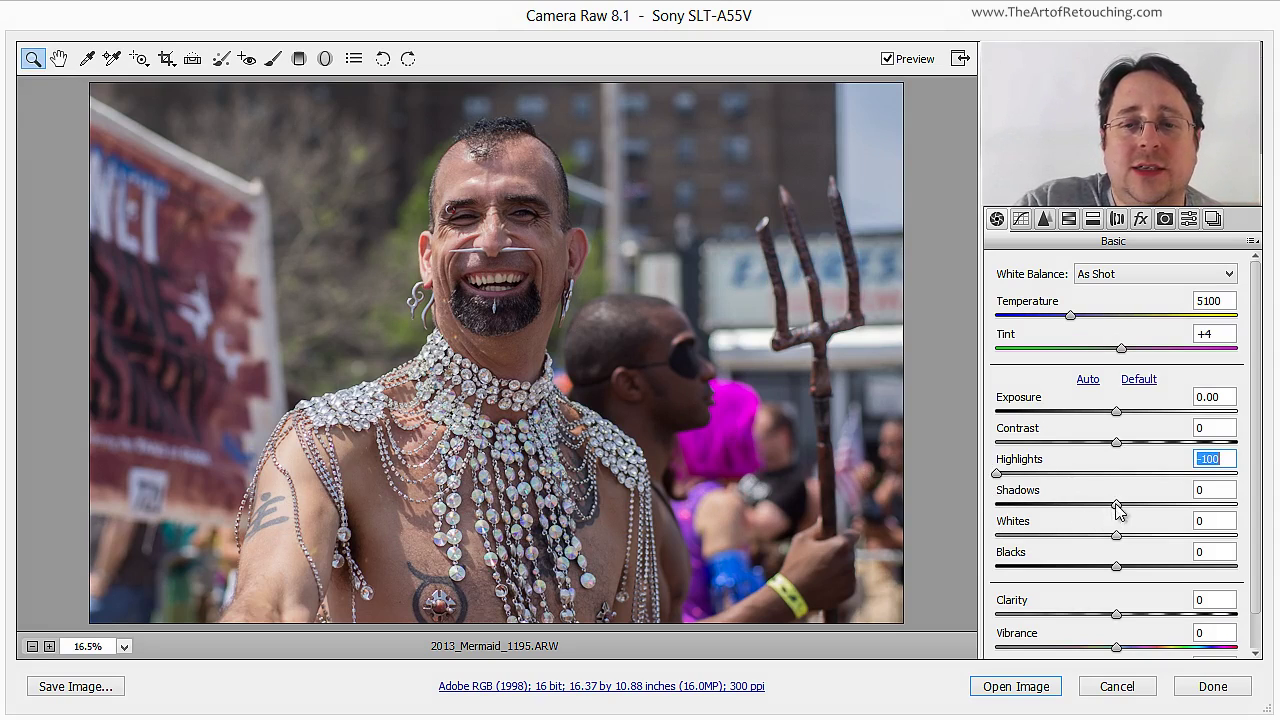
drag(1119, 510, 1224, 509)
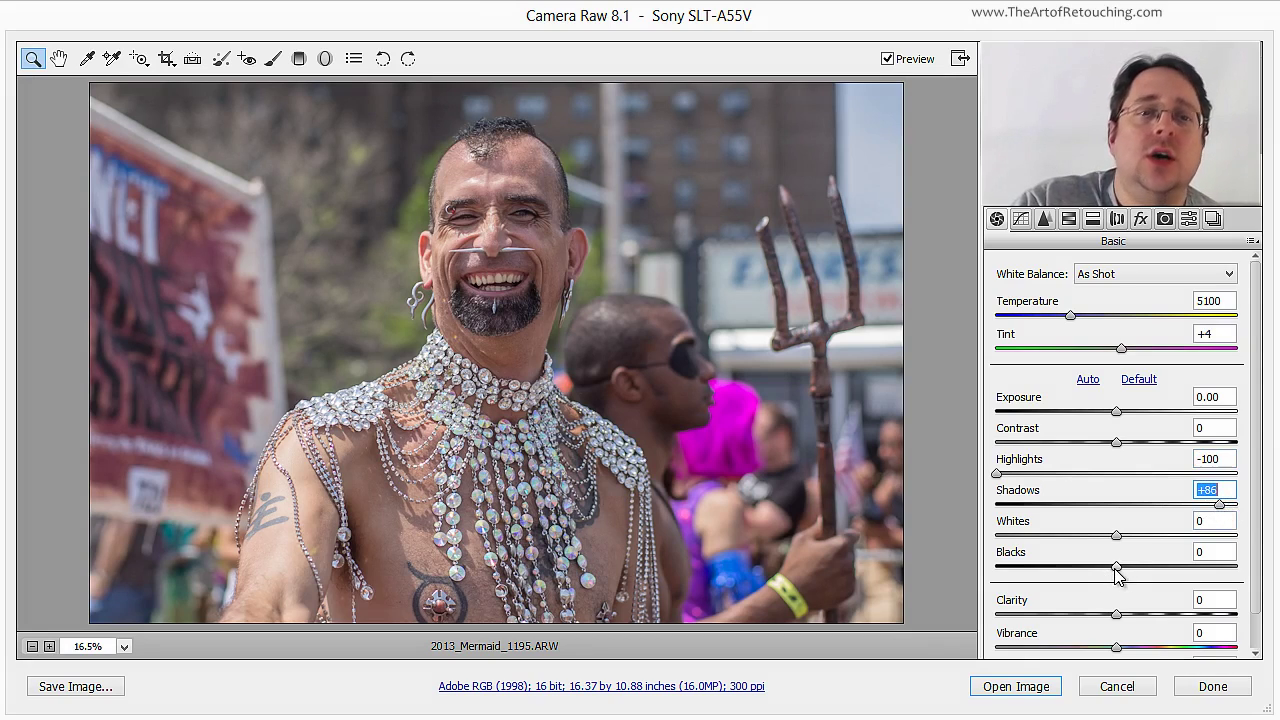
drag(1116, 574, 1055, 590)
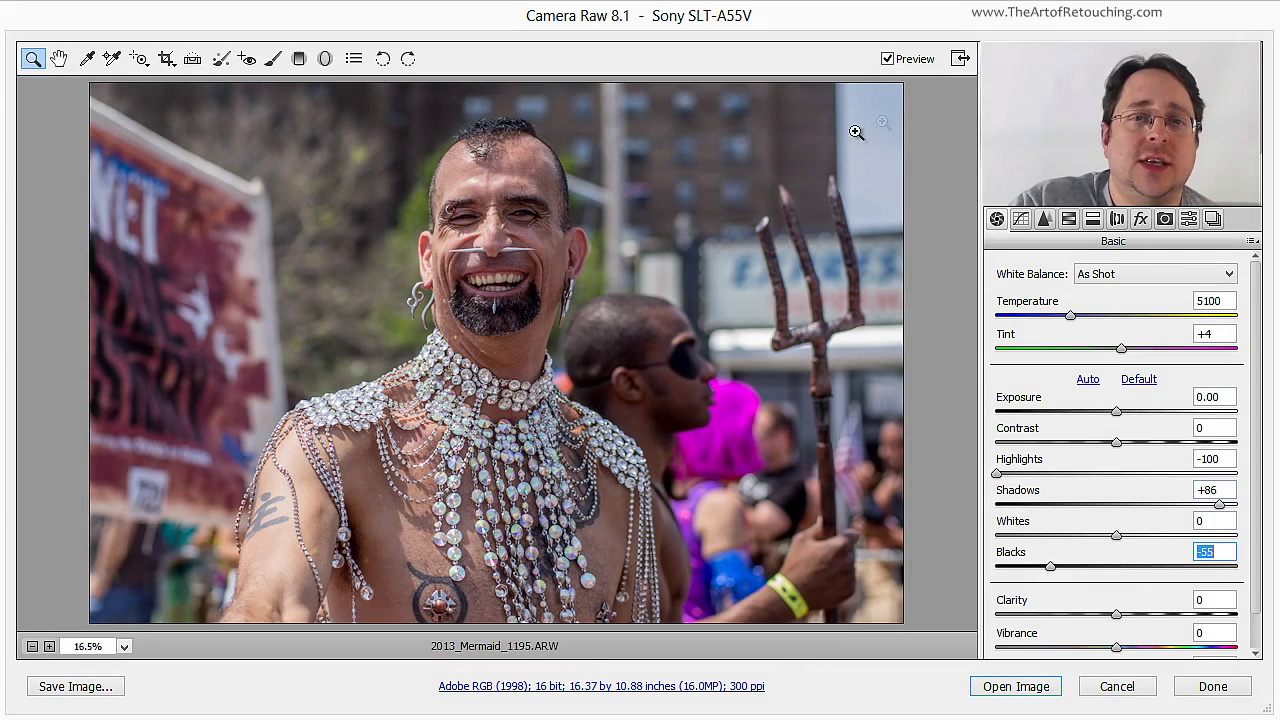
click(911, 63)
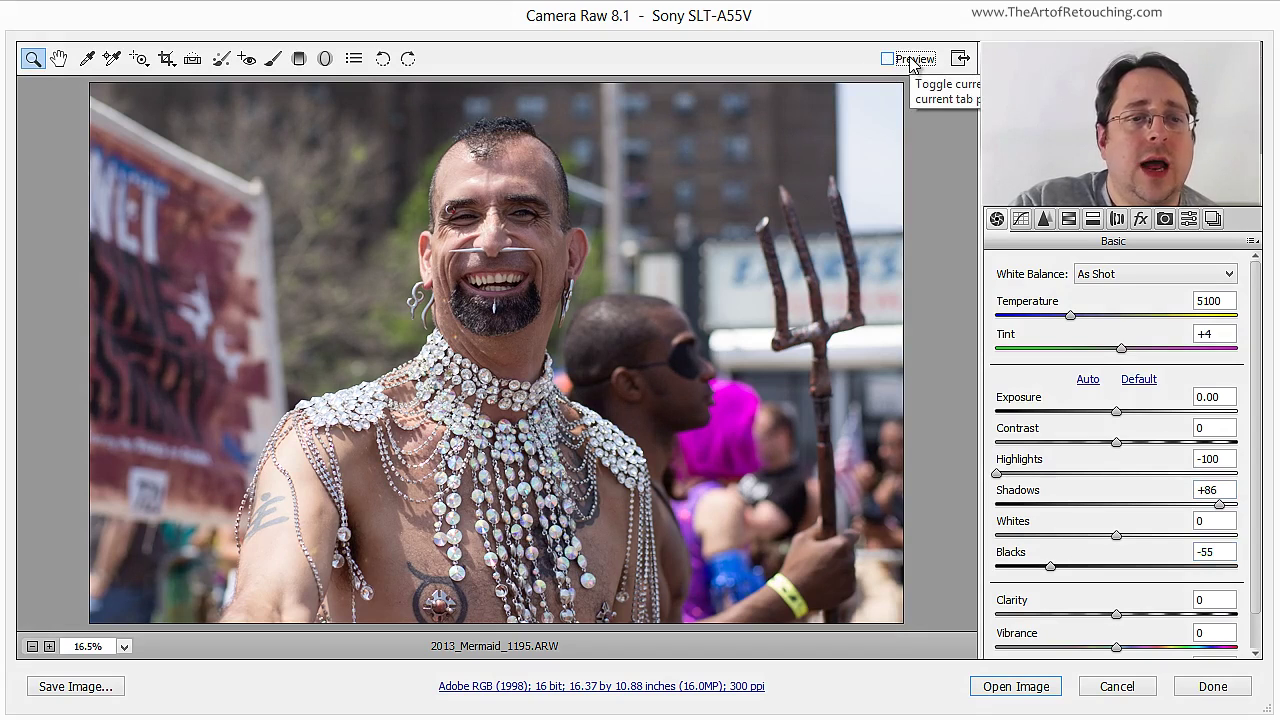
click(911, 61)
click(911, 62)
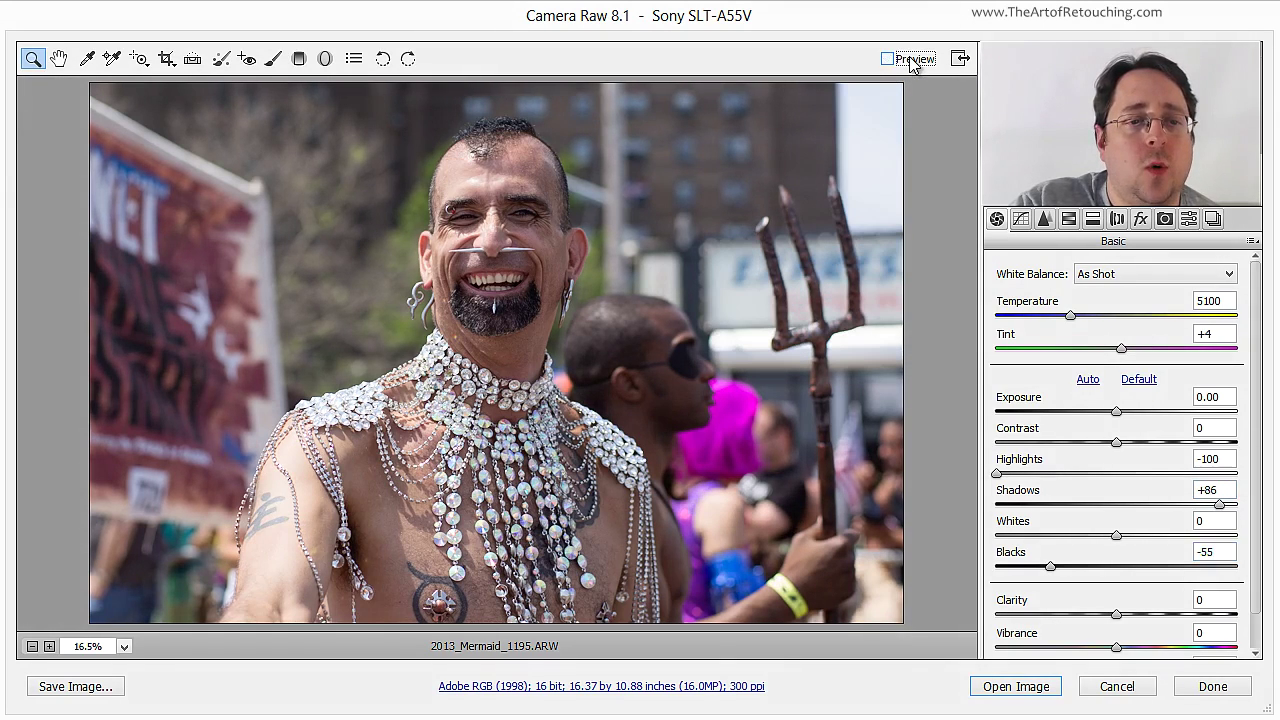
click(911, 62)
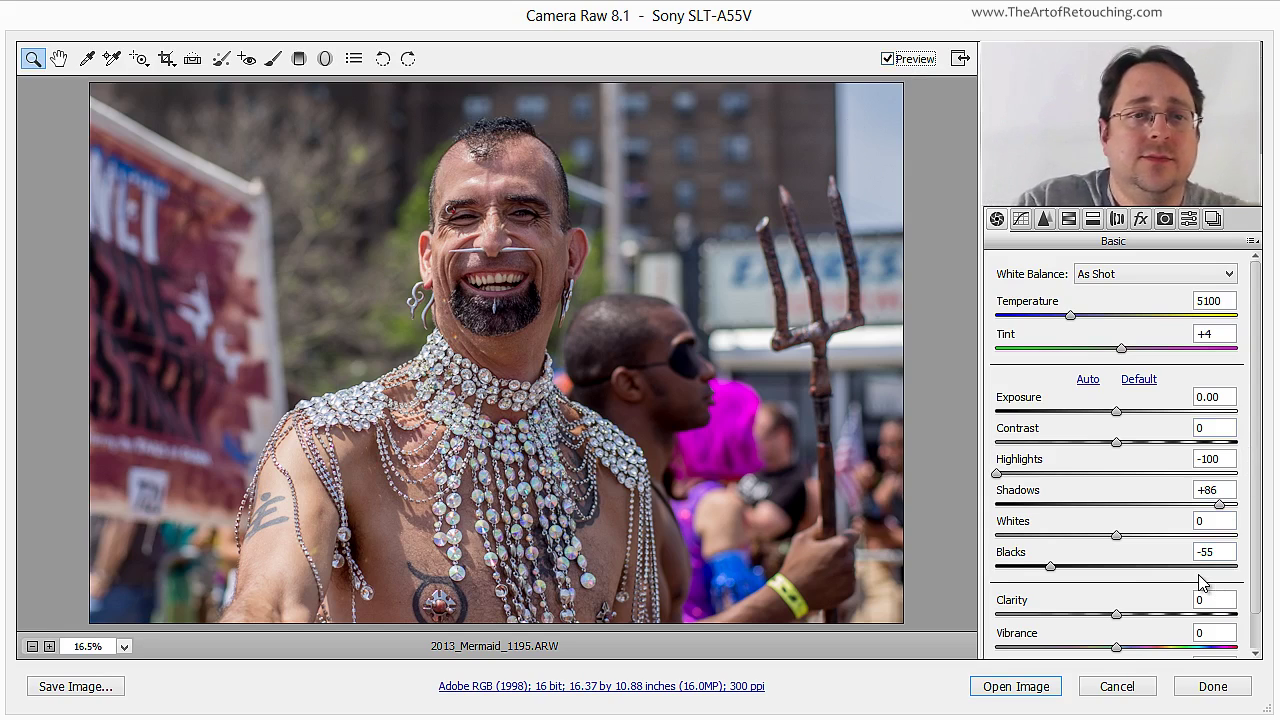
Try a Vibrance of +80, return it to 0, and raise the overall Saturation to +18
scroll(1202, 583, down, 1)
drag(1118, 614, 1217, 617)
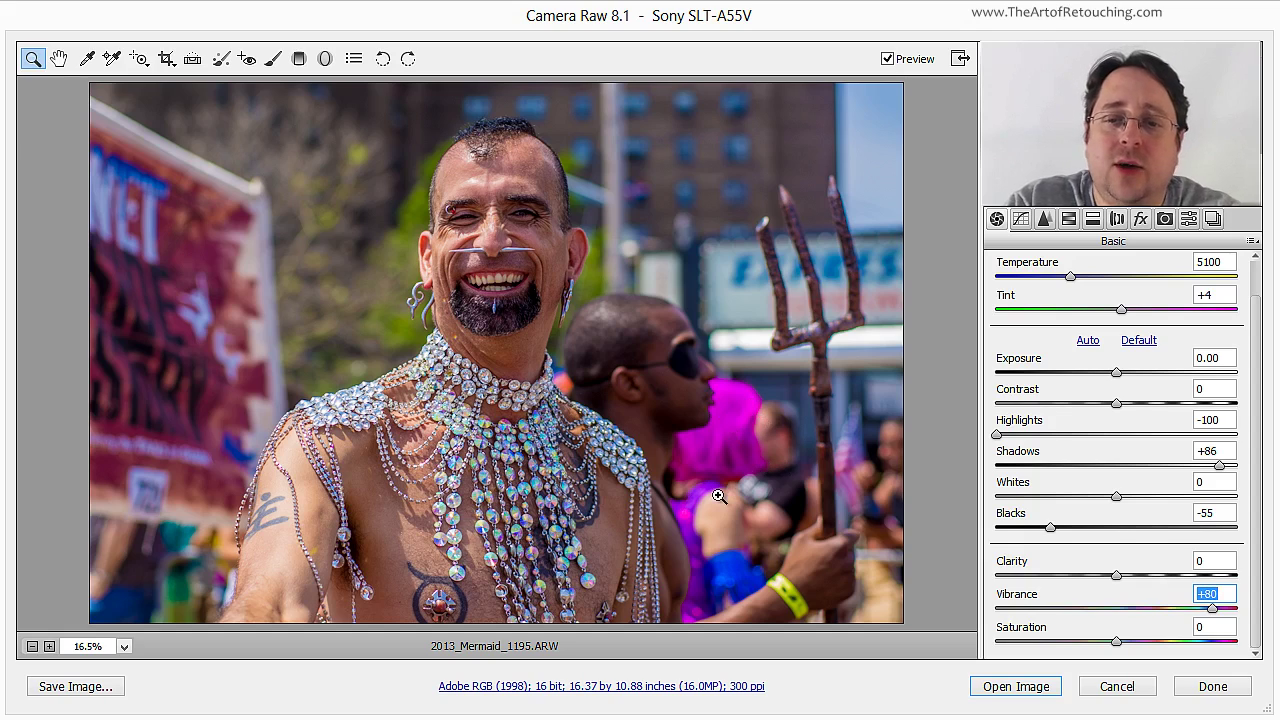
text(0)
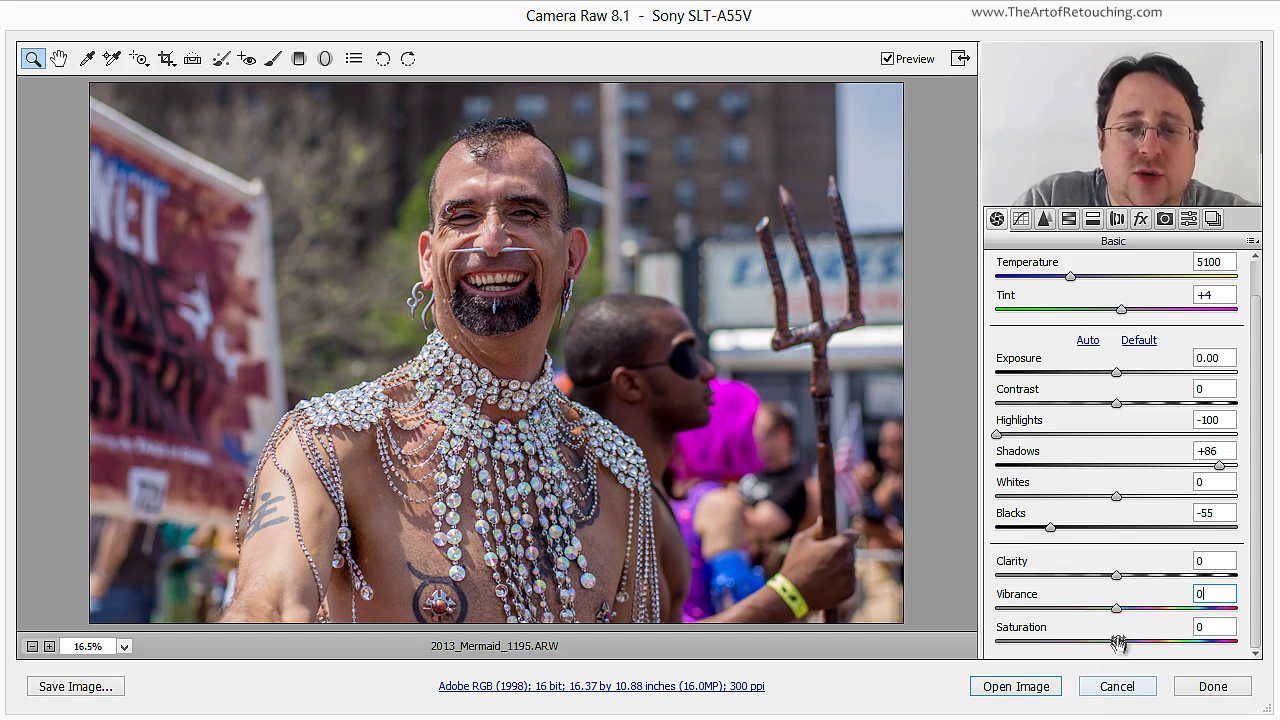
mouse_move(1117, 641)
mouse_down()
mouse_move(1152, 648)
mouse_move(1137, 651)
mouse_up()
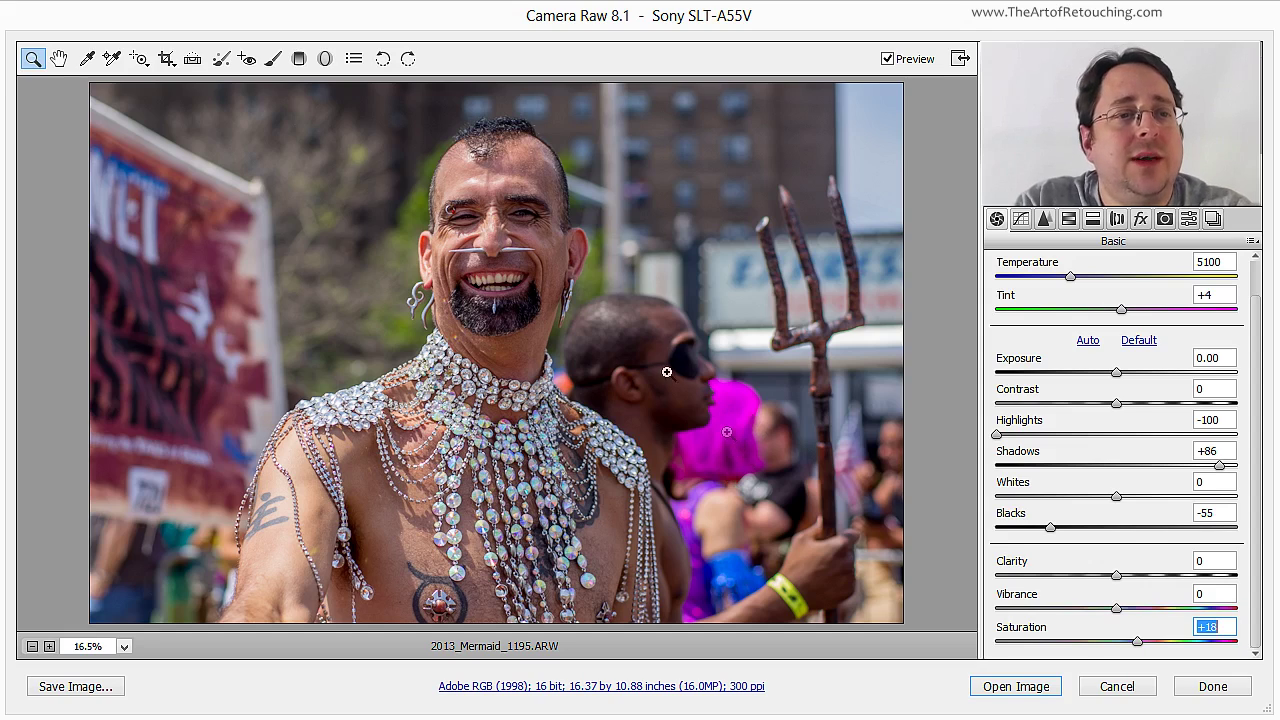
Paint with the Adjustment Brush at Exposure -4.00 over the magenta hair and the purple and blue clothing in the background
click(272, 60)
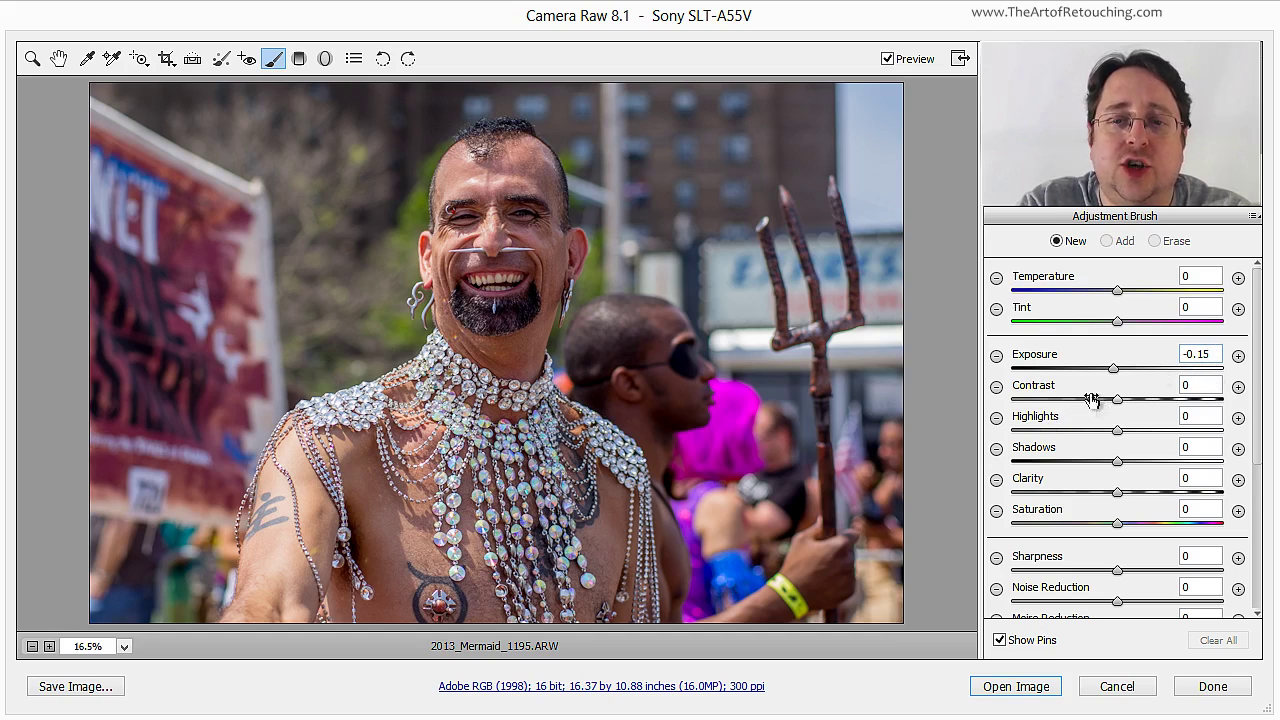
drag(1113, 370, 1014, 371)
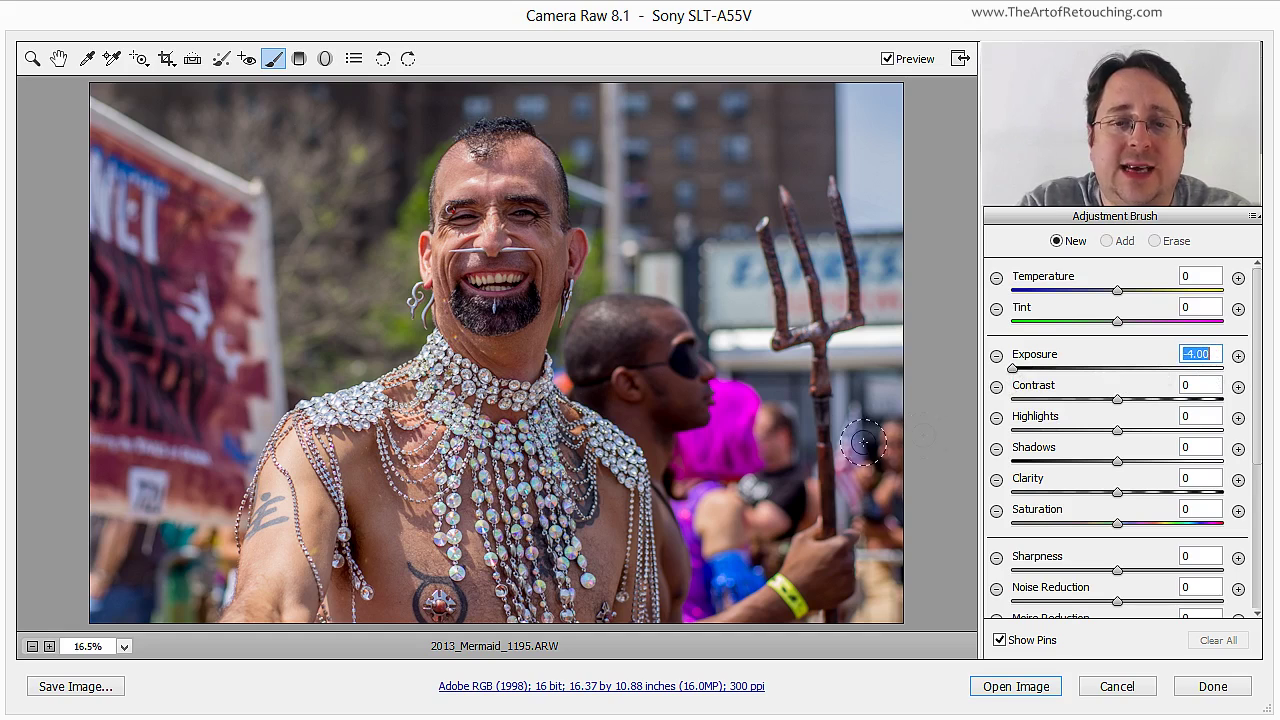
mouse_move(730, 398)
mouse_down()
mouse_move(739, 456)
mouse_move(695, 448)
mouse_move(695, 459)
mouse_move(740, 459)
mouse_move(682, 511)
mouse_move(700, 569)
mouse_move(695, 610)
mouse_move(742, 578)
mouse_up()
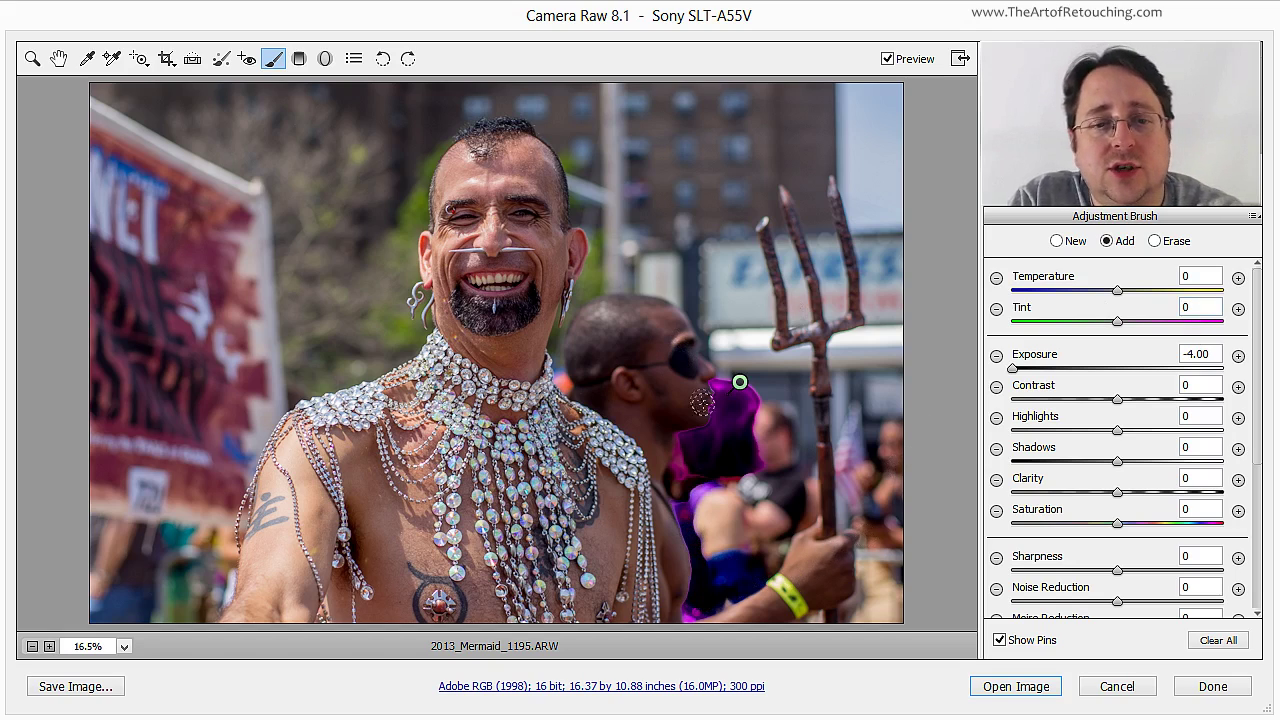
Reset the brushed area's Exposure to 0 and lower its Saturation to -55
click(1200, 354)
text(0)
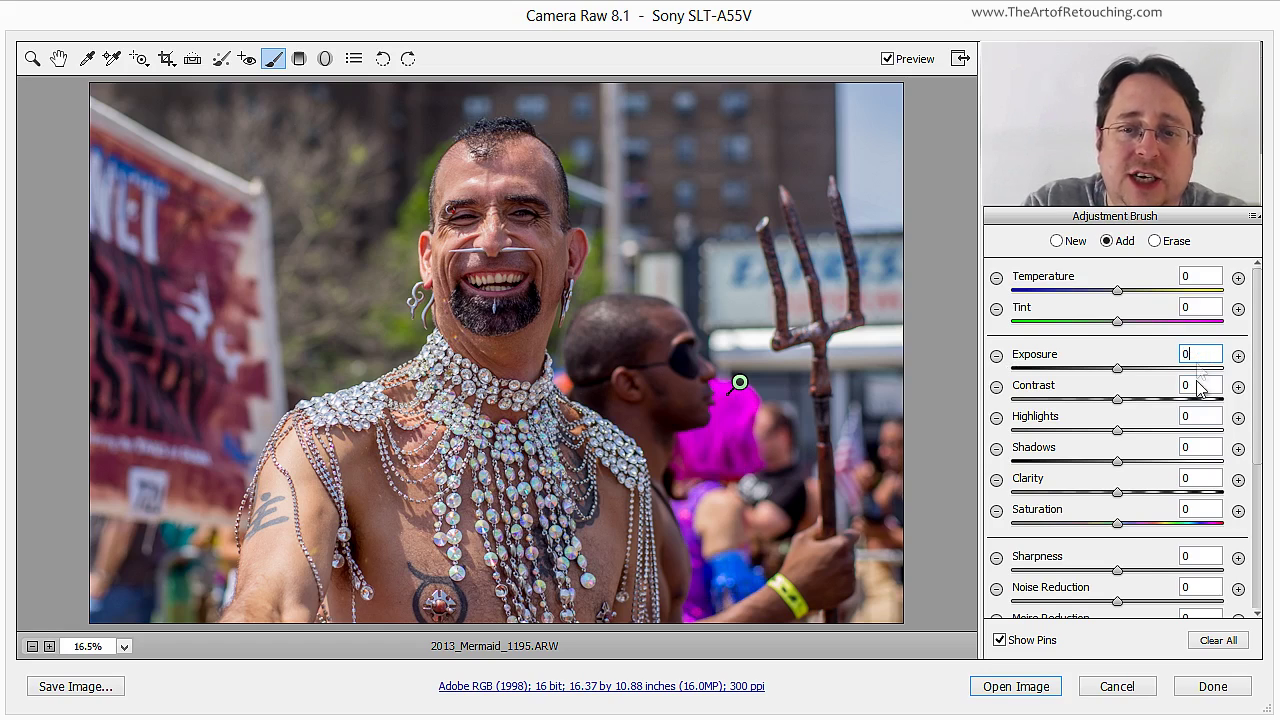
drag(1118, 530, 1061, 541)
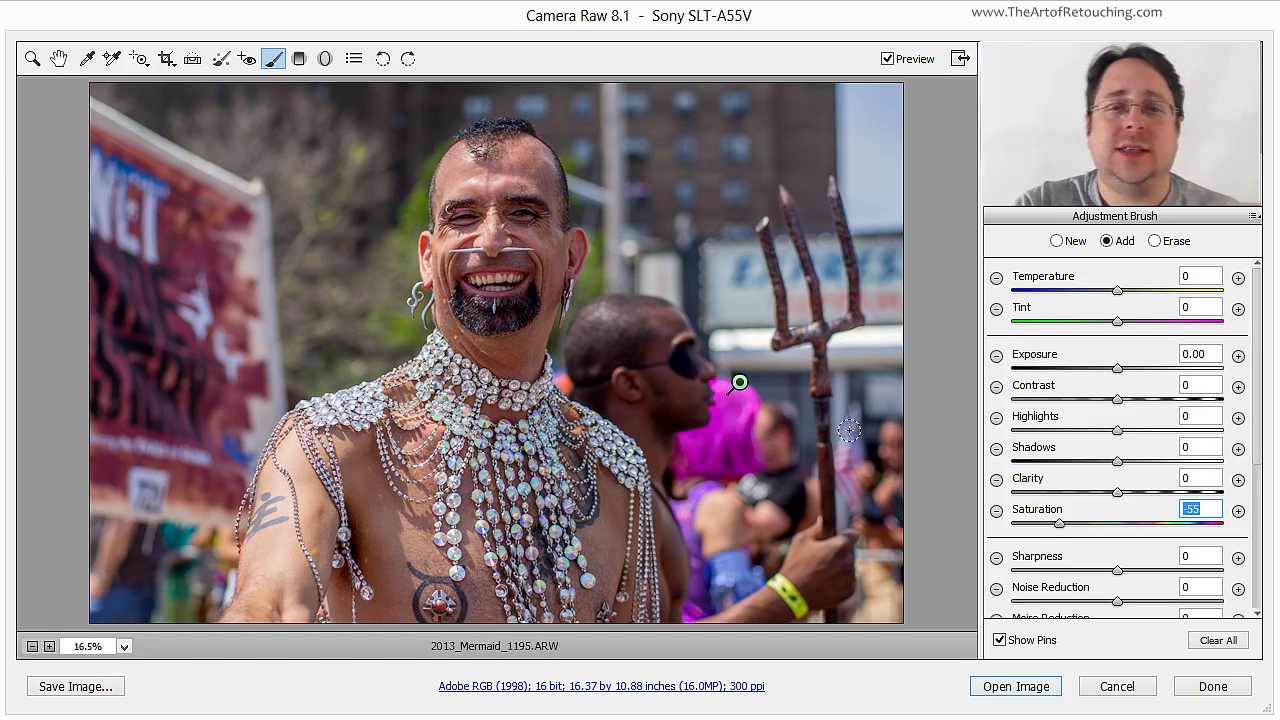
Add a graduated filter from the photo's lower-left corner diagonally up to the front man's shoulder, with Saturation at 0
click(299, 59)
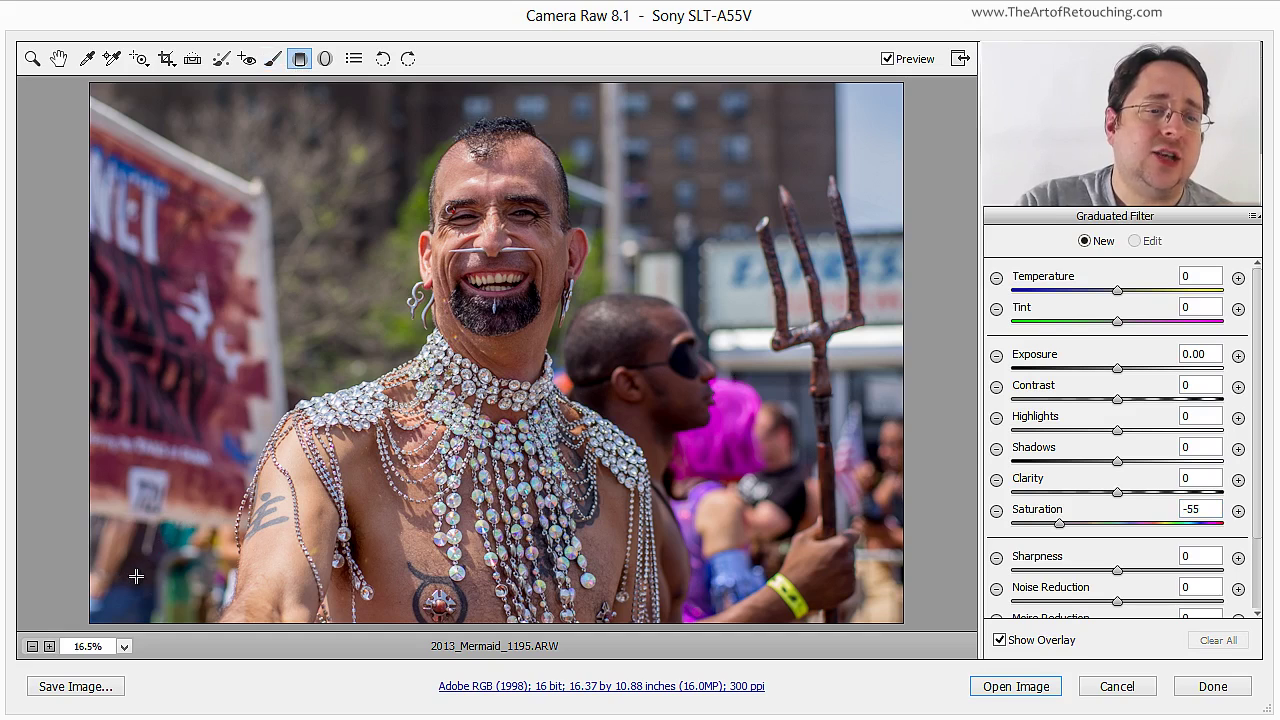
drag(136, 577, 395, 333)
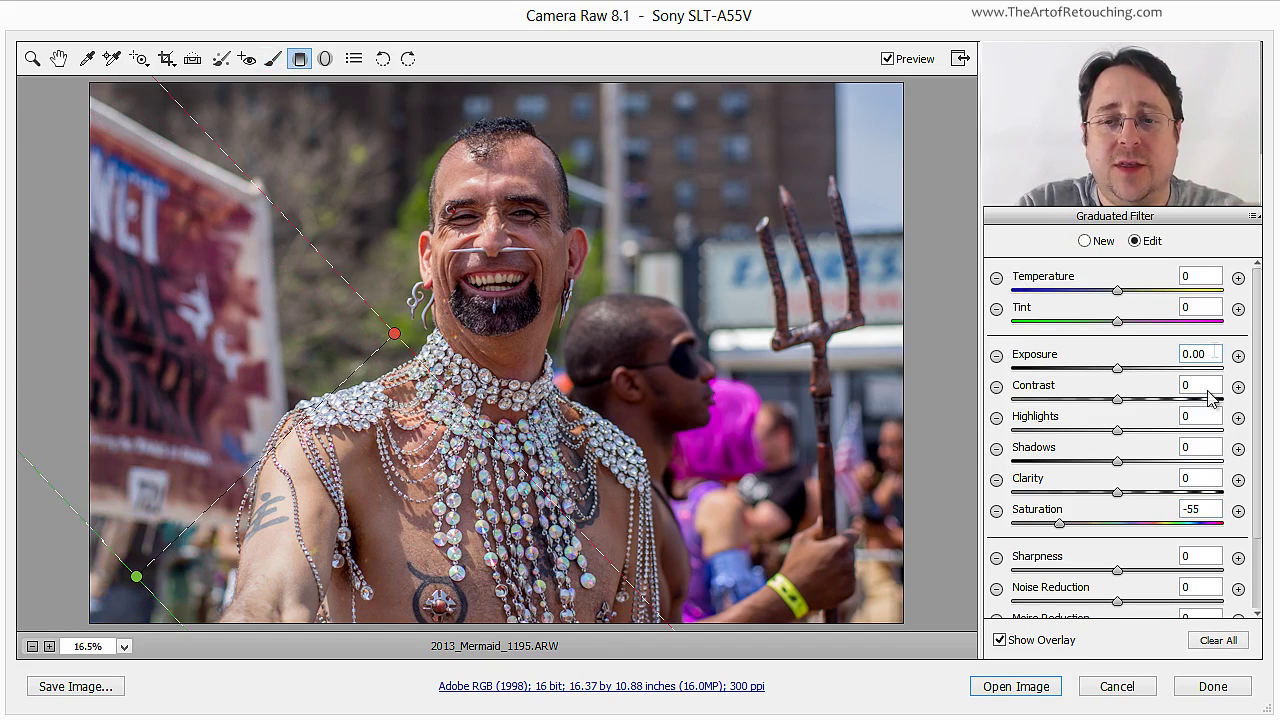
click(1210, 511)
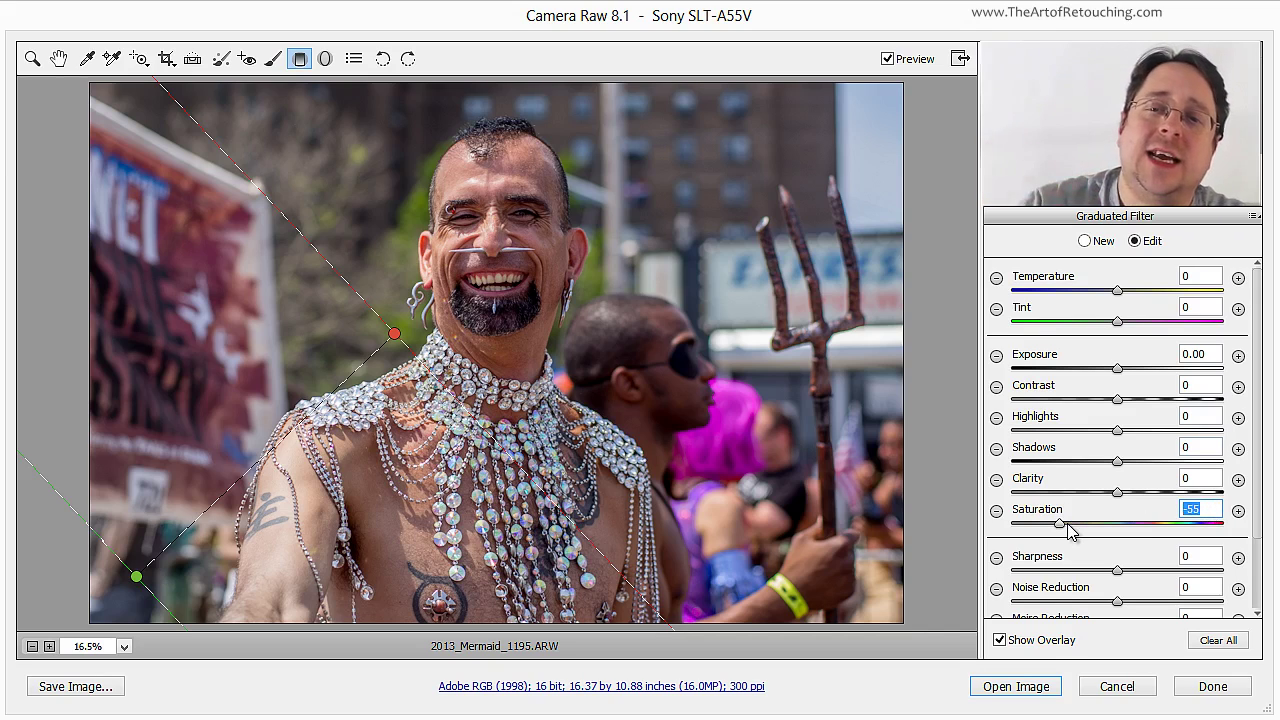
text(0)
Set the graduated filter's Highlights to -100 and Exposure to -1.15, and compare the photo with and without it
drag(1117, 372, 1075, 383)
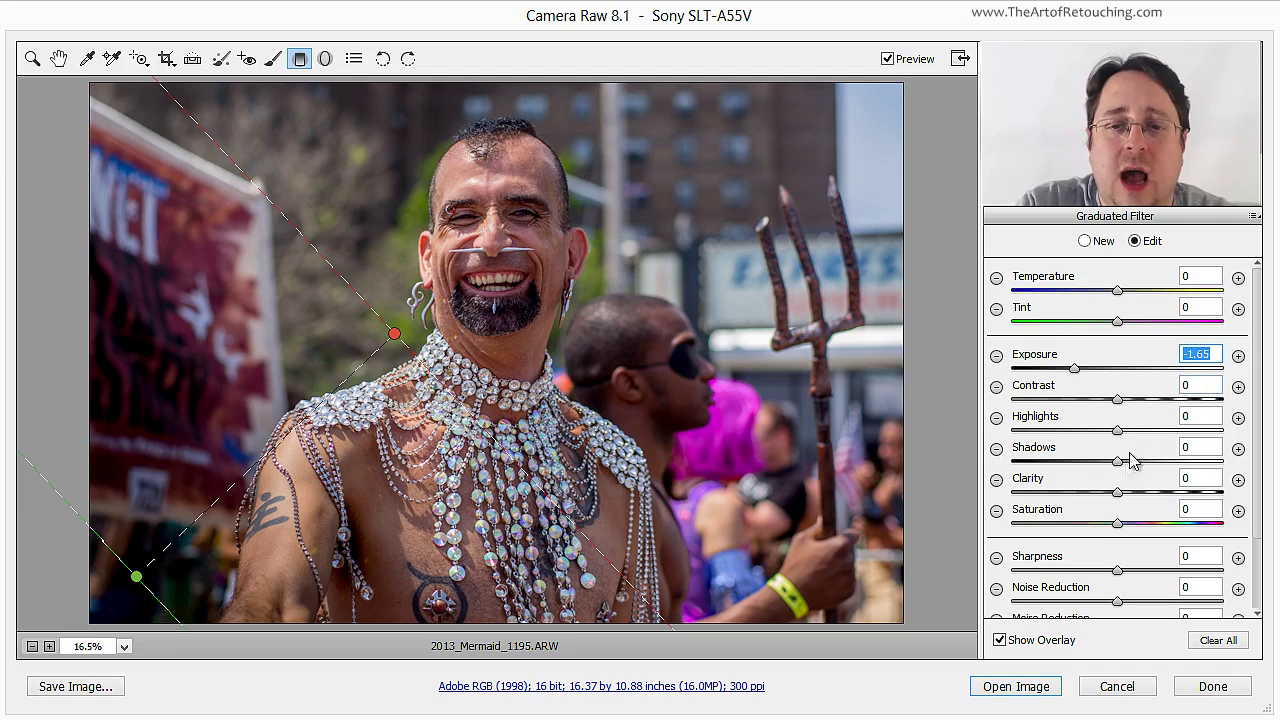
drag(1120, 435, 968, 437)
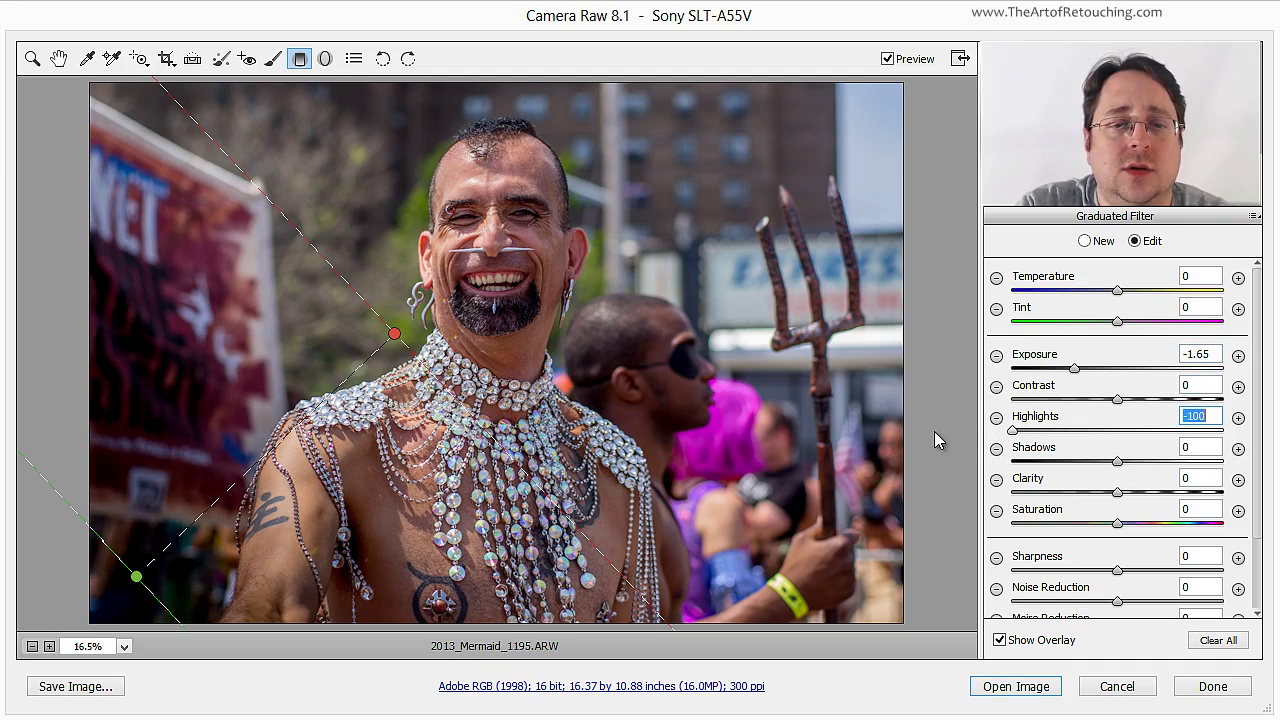
mouse_move(1084, 375)
mouse_down()
mouse_move(1108, 372)
mouse_move(1088, 376)
mouse_up()
click(903, 59)
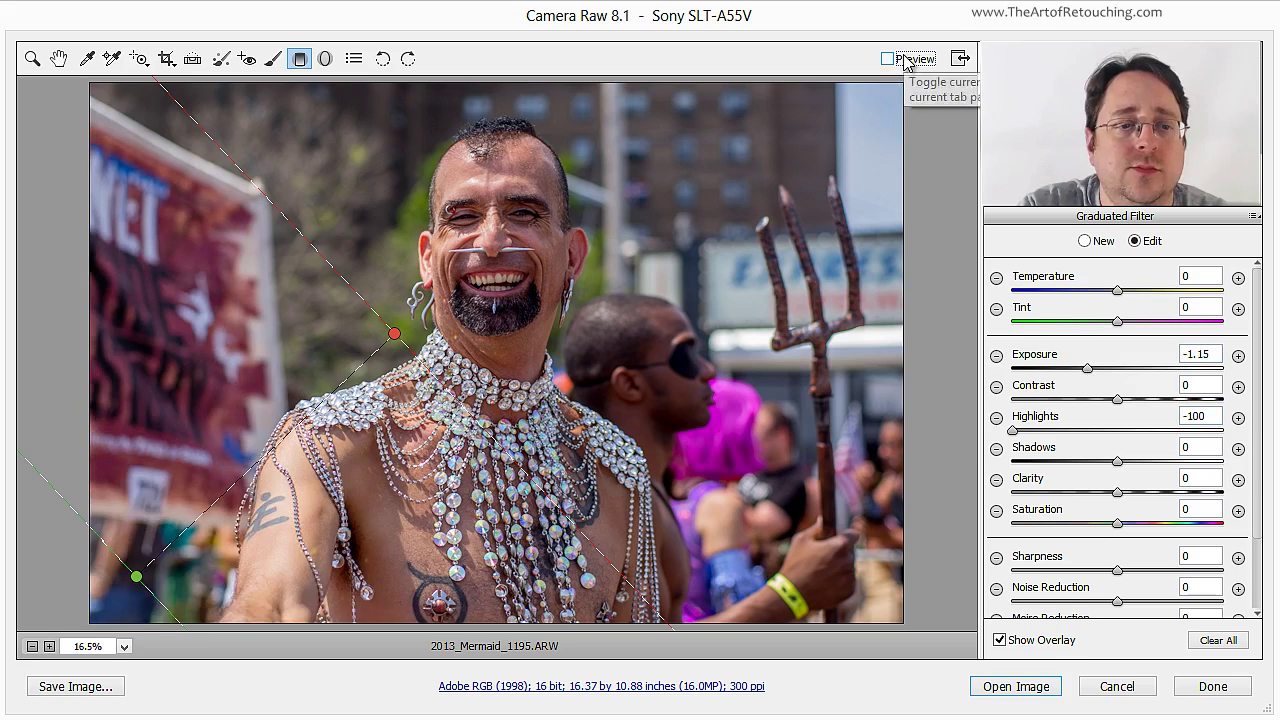
click(903, 59)
Add a second graduated filter from the hand holding the trident diagonally up to the head of the man behind
click(631, 88)
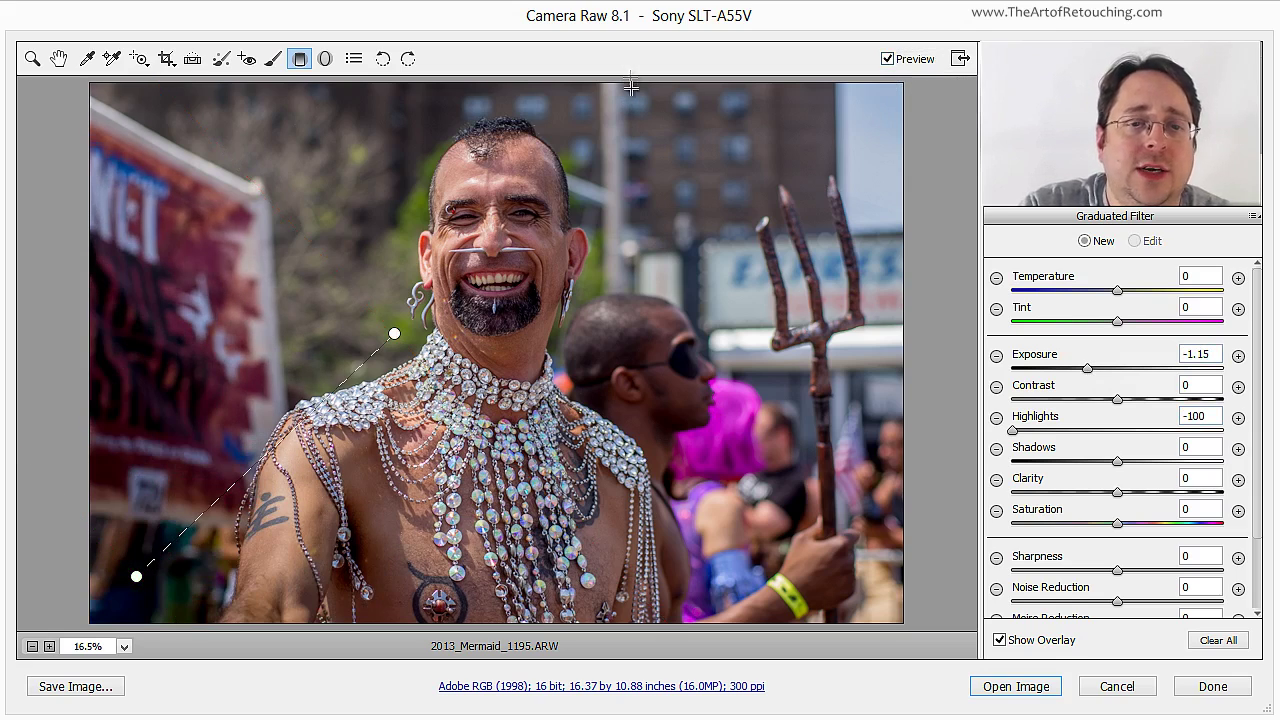
drag(820, 565, 611, 305)
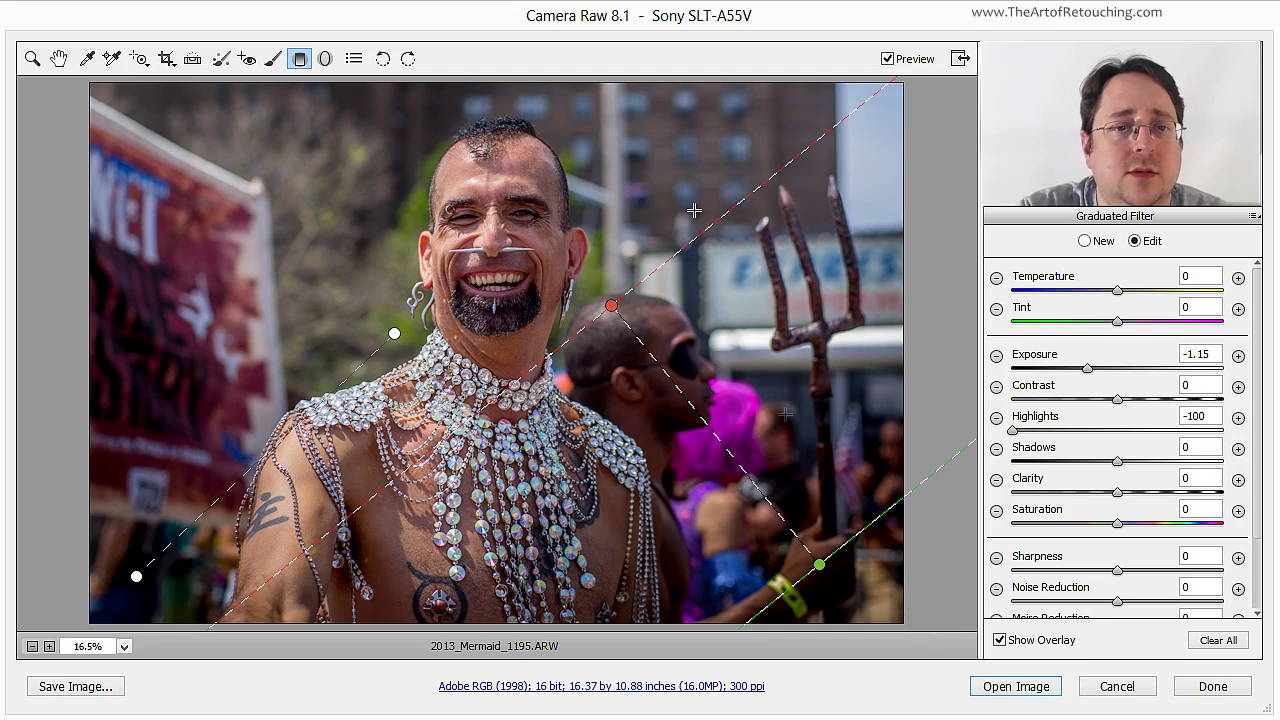
Try a large radial filter centred on the front man's neck to darken the photo's surroundings
click(324, 59)
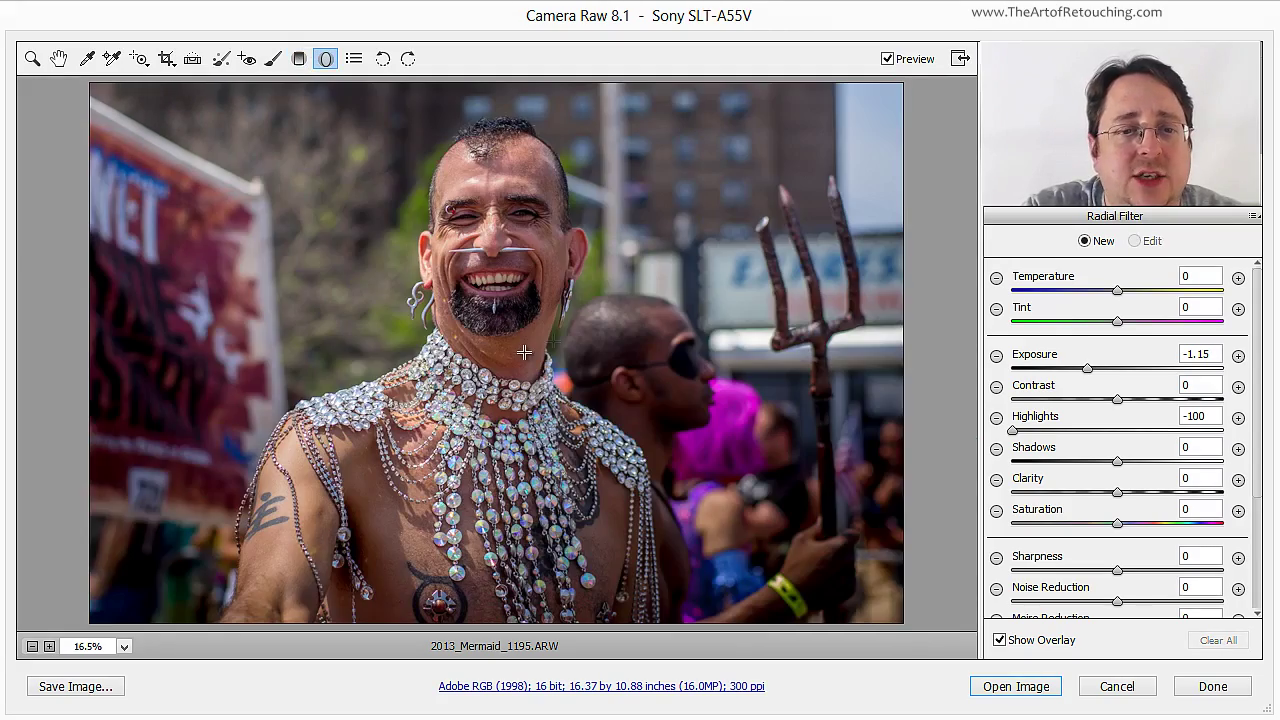
mouse_move(524, 352)
mouse_down()
mouse_move(660, 318)
mouse_move(757, 171)
mouse_move(833, 138)
mouse_up()
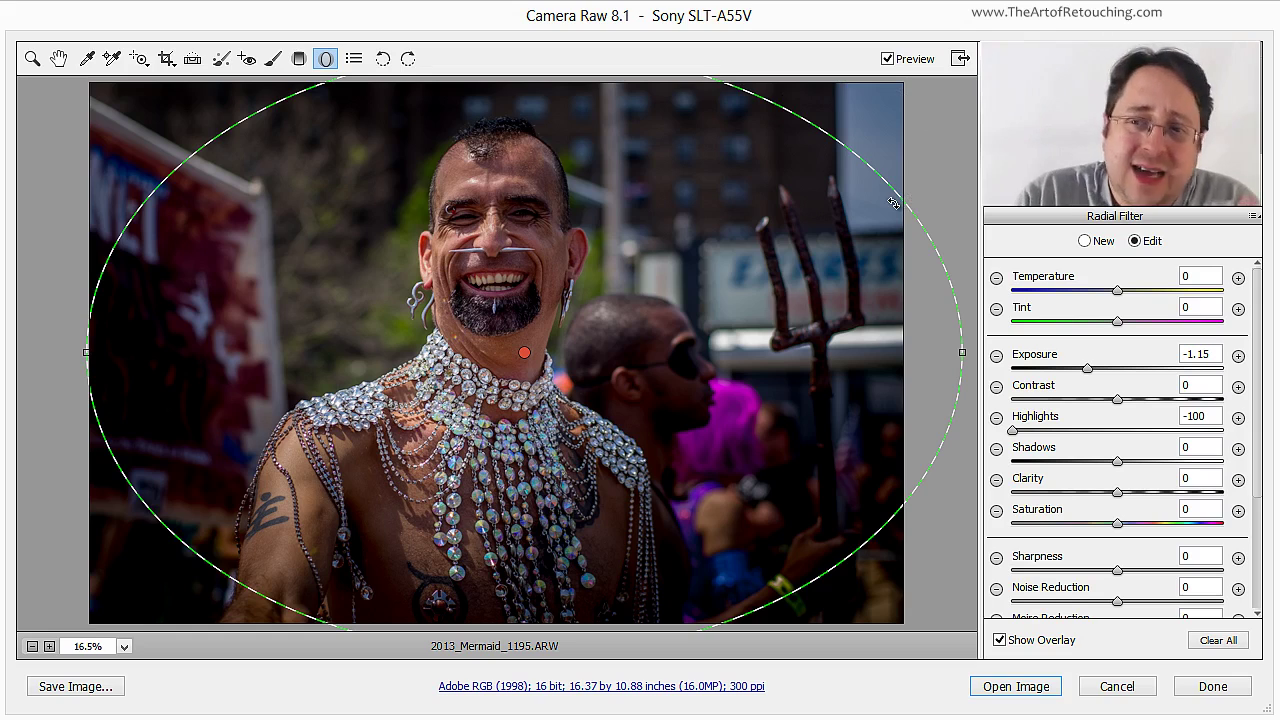
key(g)
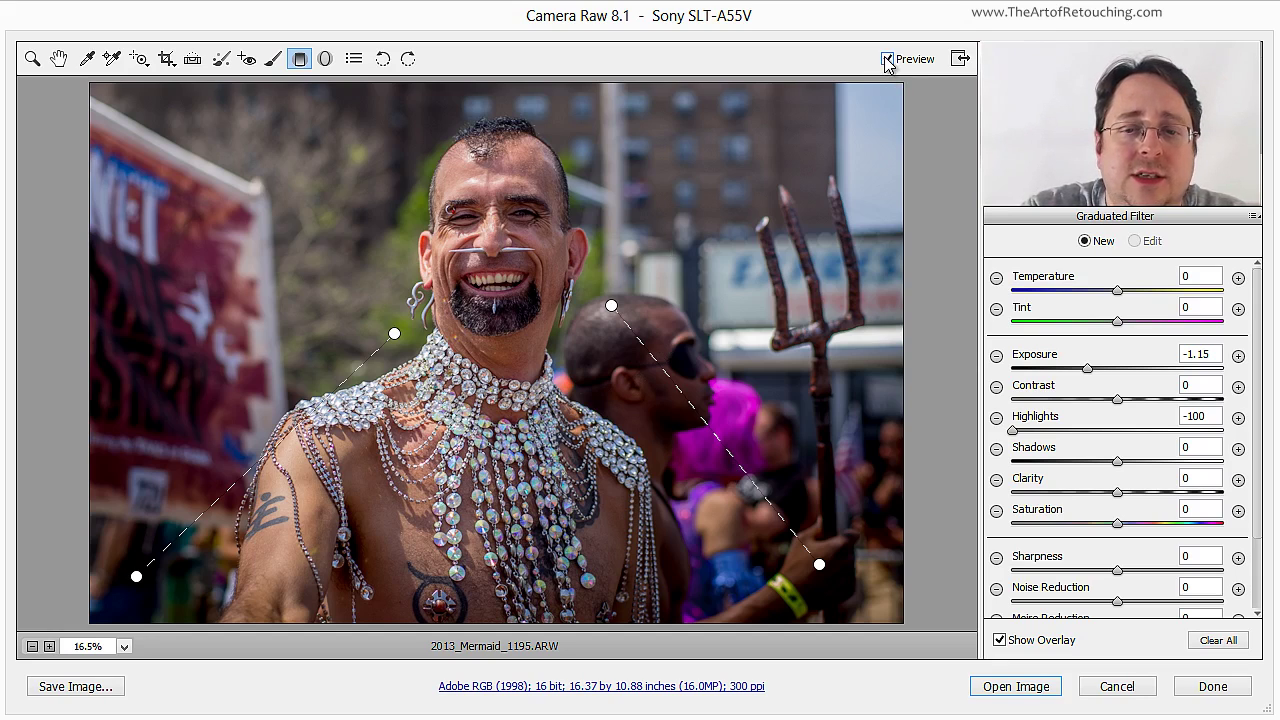
Hide the filter overlay and compare the photo with and without the graduated filters
click(1072, 641)
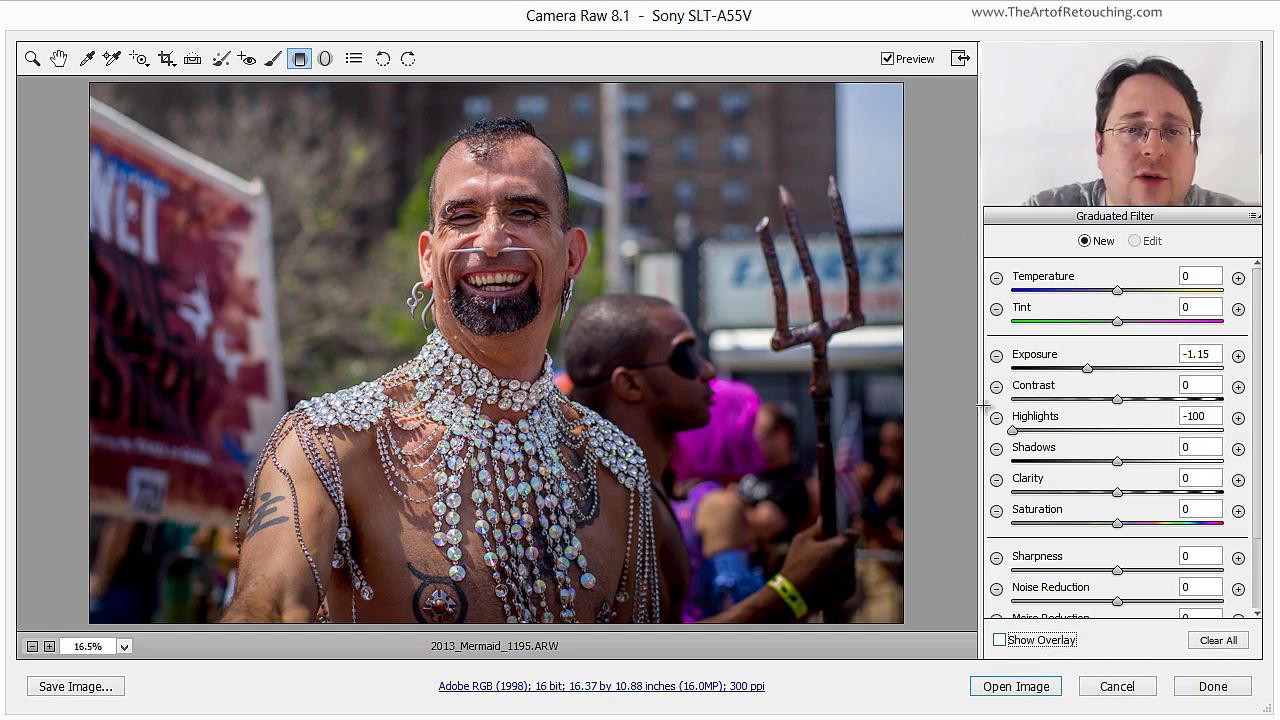
click(901, 62)
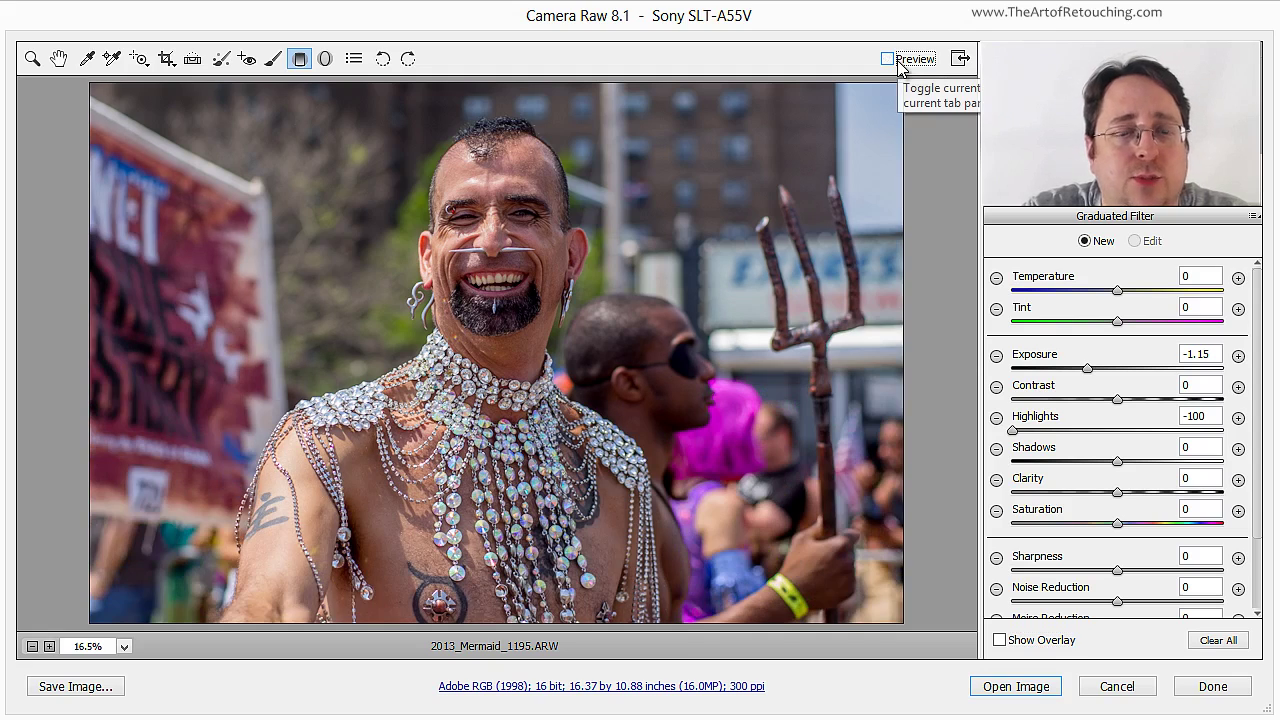
click(899, 62)
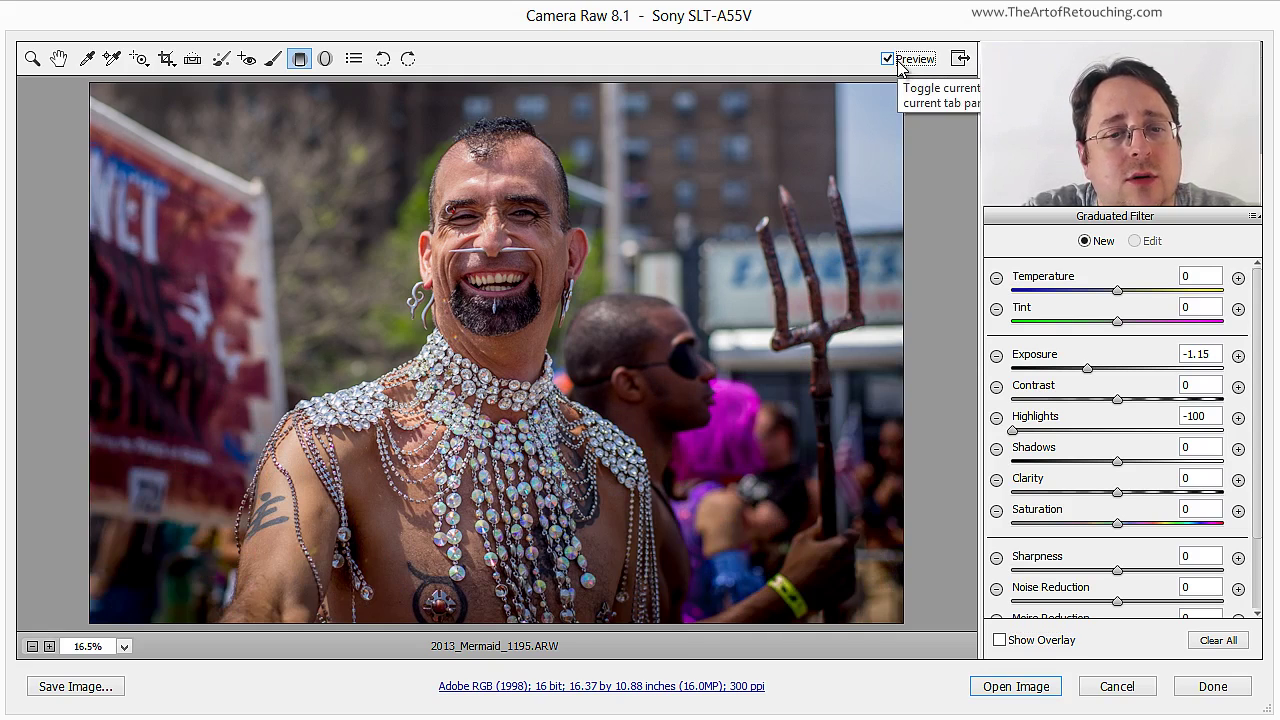
click(899, 62)
click(899, 62)
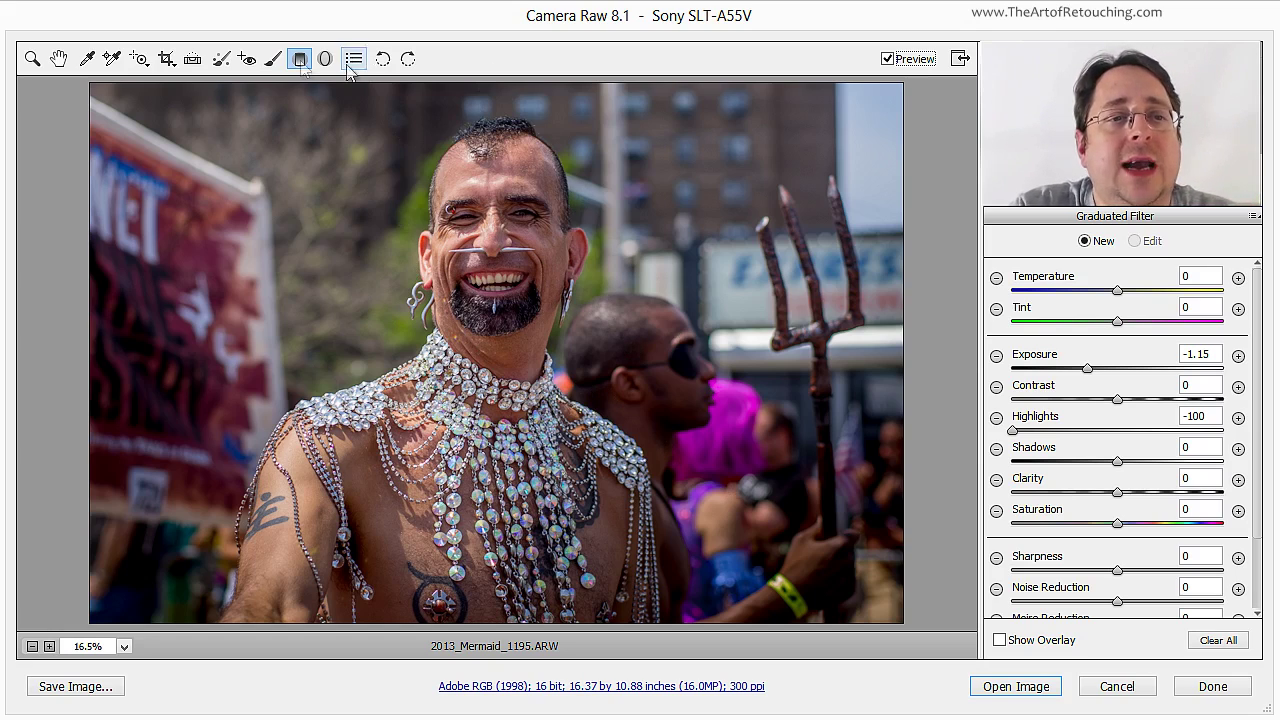
Enlarge the Adjustment Brush to about the size of the front man's face and paint a new adjustment over it
click(272, 60)
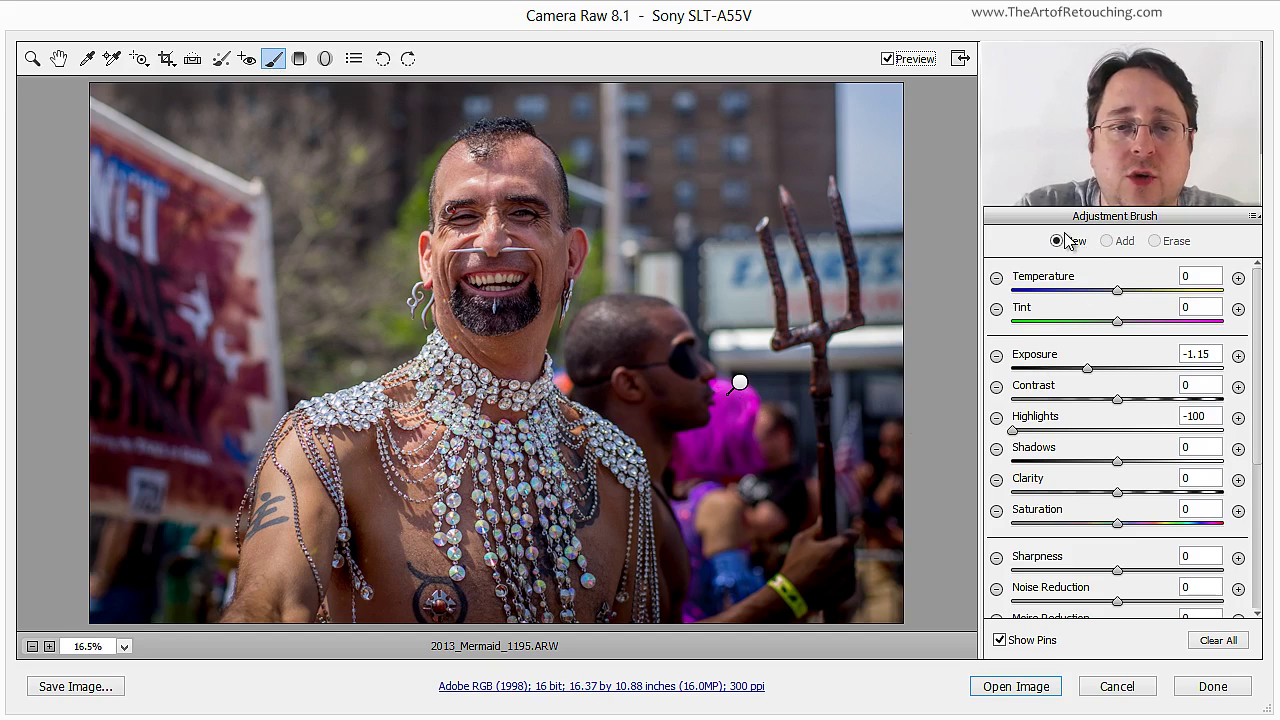
key(bracketright)
key(bracketright)
key(bracketright)
key(bracketright)
key(bracketright)
key(bracketright)
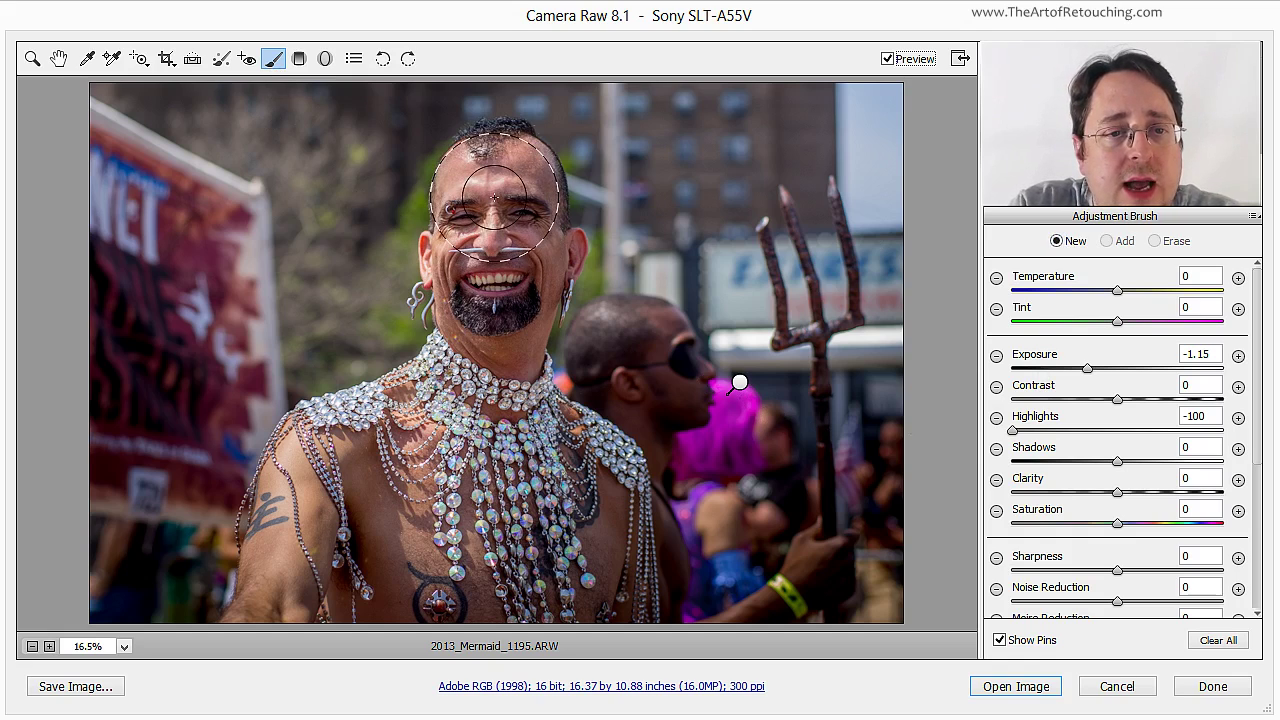
mouse_move(500, 195)
mouse_down()
mouse_move(497, 320)
mouse_move(515, 240)
mouse_move(505, 165)
mouse_move(500, 200)
mouse_up()
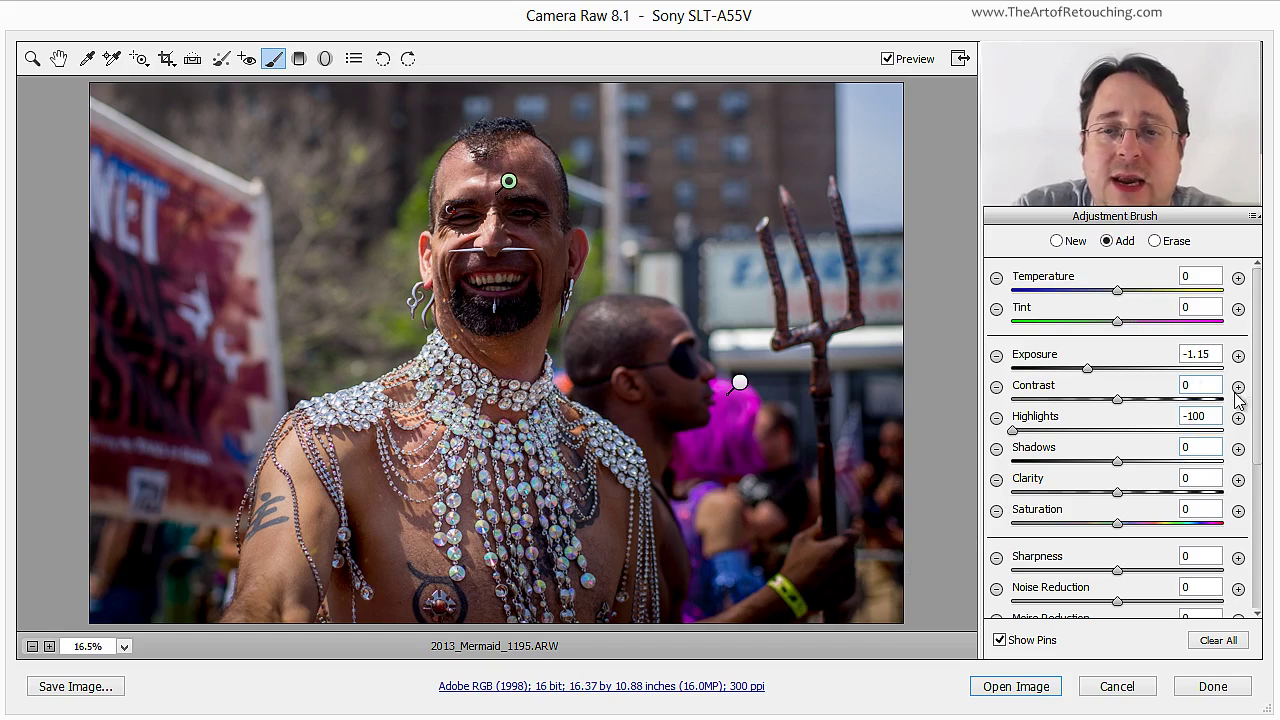
Reset the face brush adjustment's Highlights to 0 and set its Exposure to +0.50 to brighten the front man's face
double_click(1207, 356)
text(0)
key(Tab)
key(Tab)
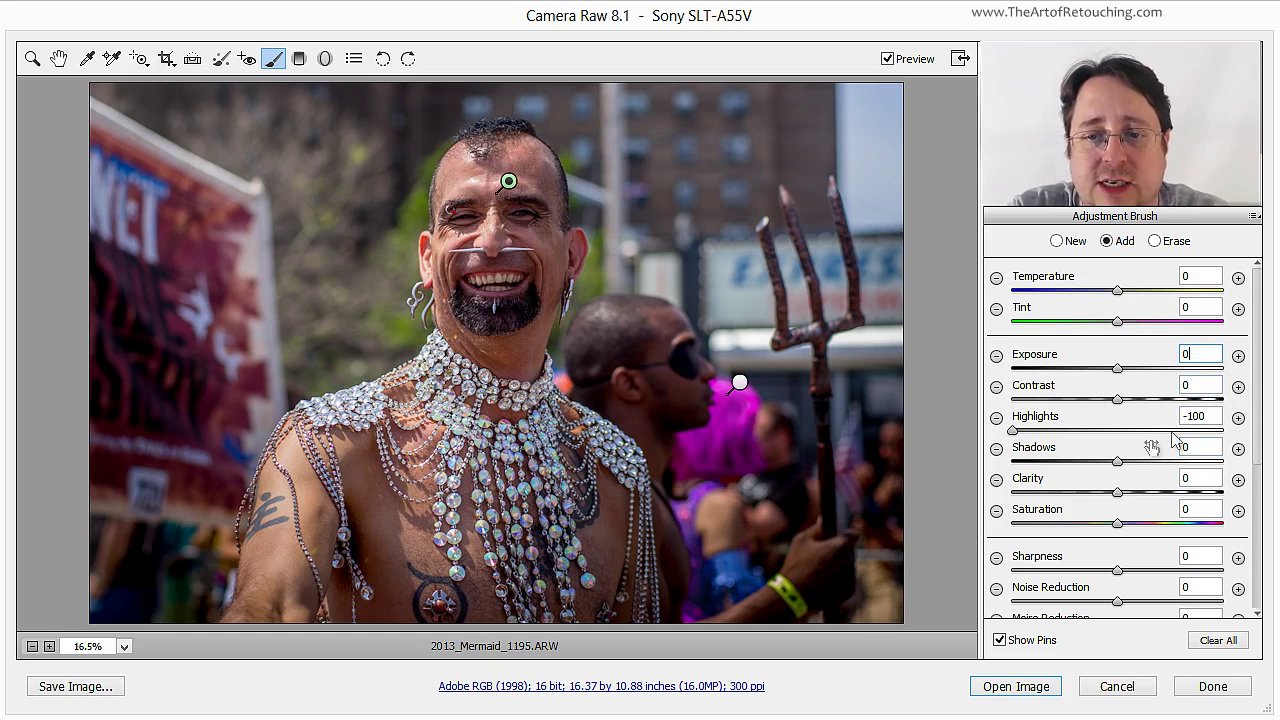
text(0)
drag(1121, 373, 1128, 374)
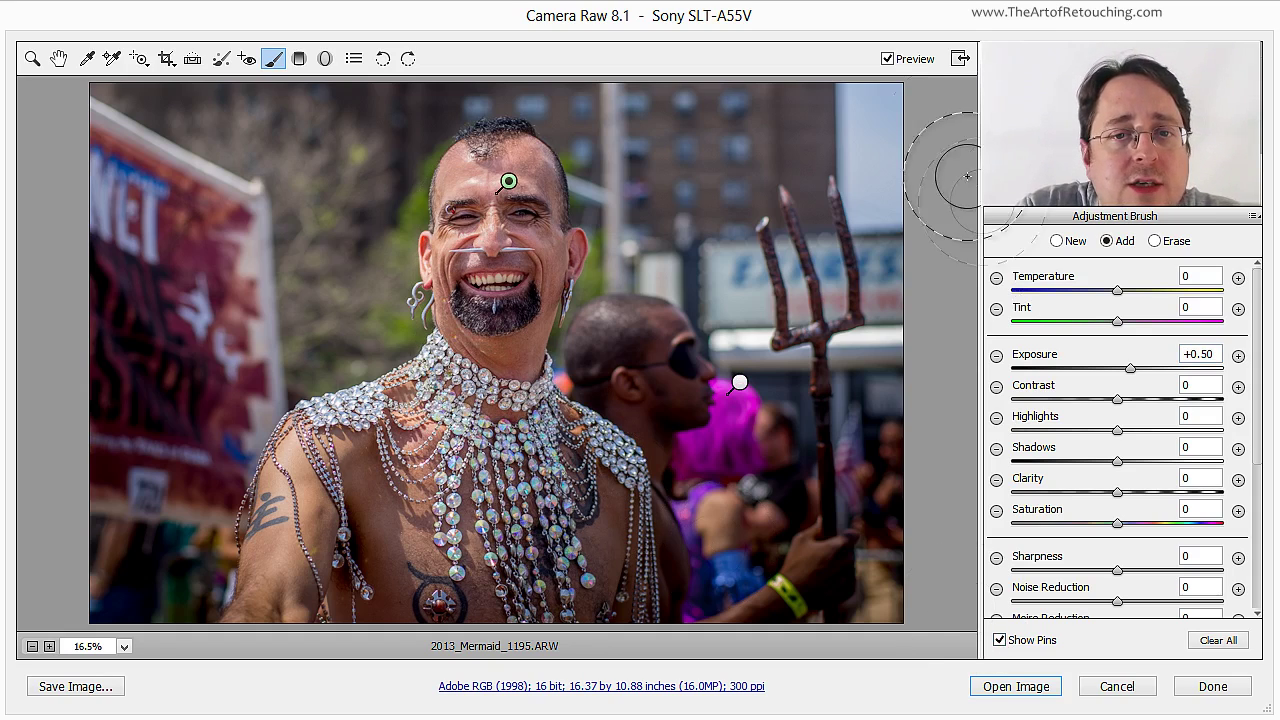
Compare the photo with and without the brush adjustments, and with and without the Basic settings
click(927, 61)
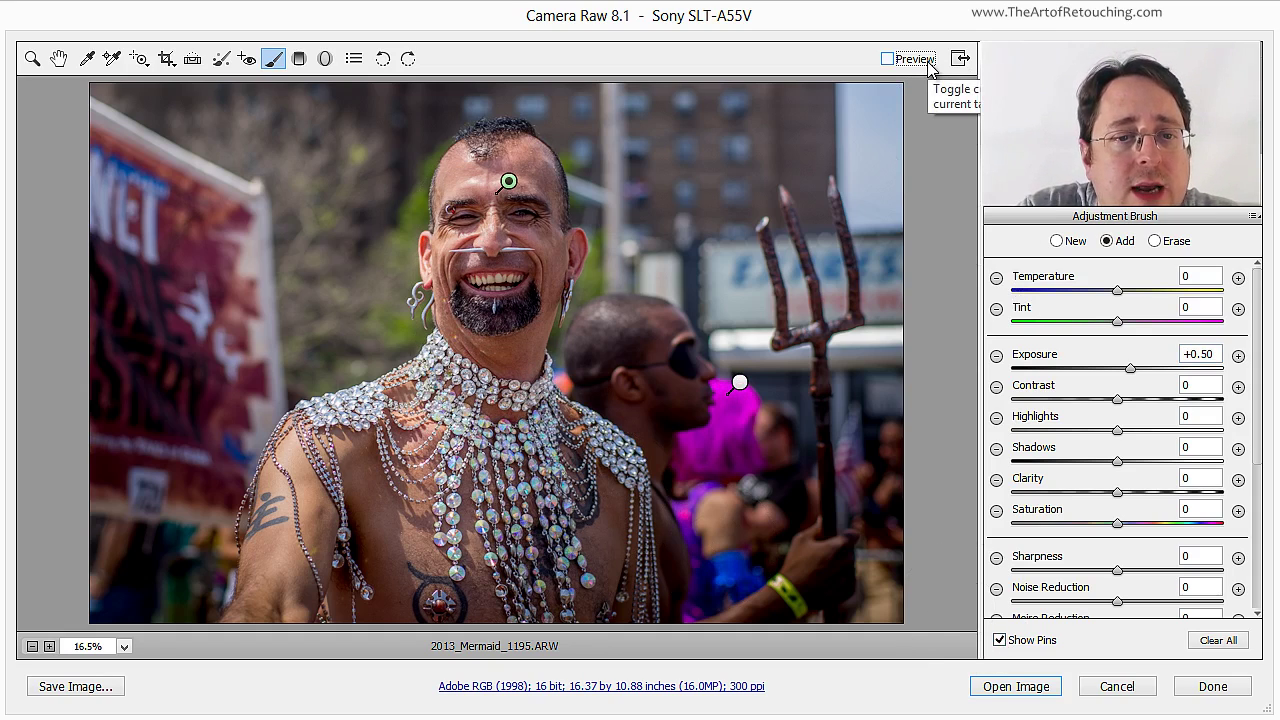
click(929, 64)
click(930, 68)
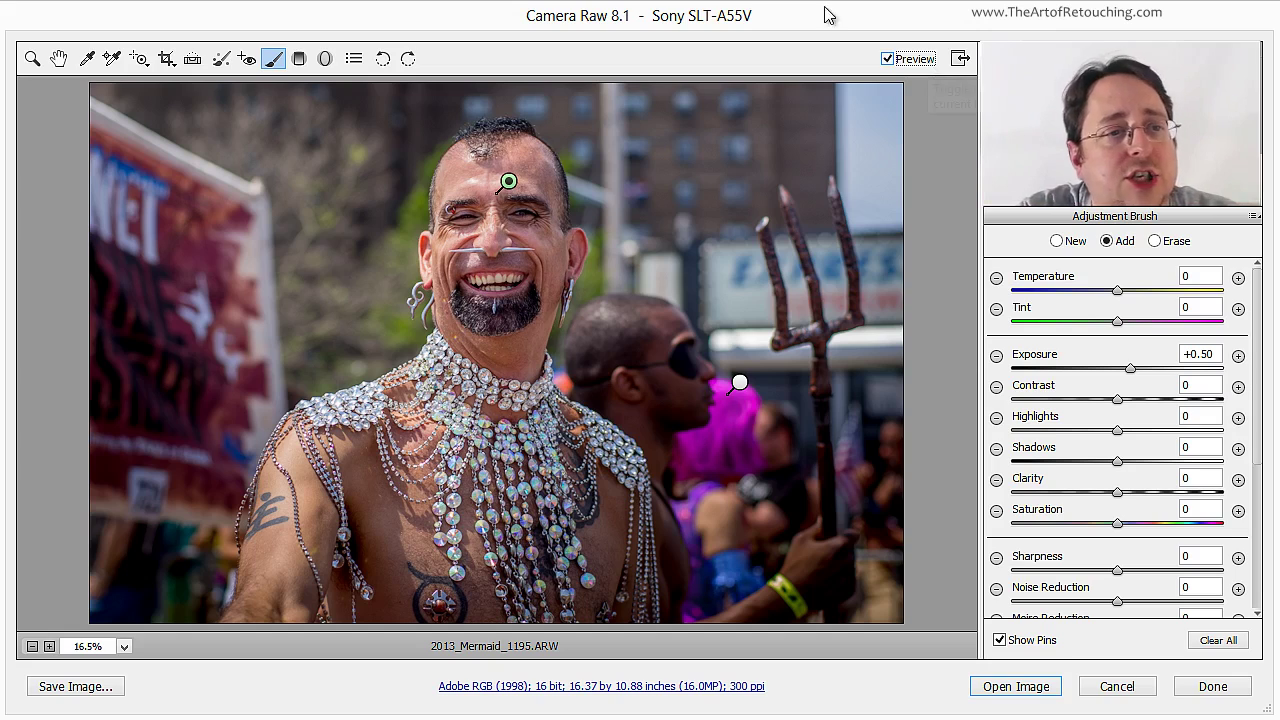
click(32, 58)
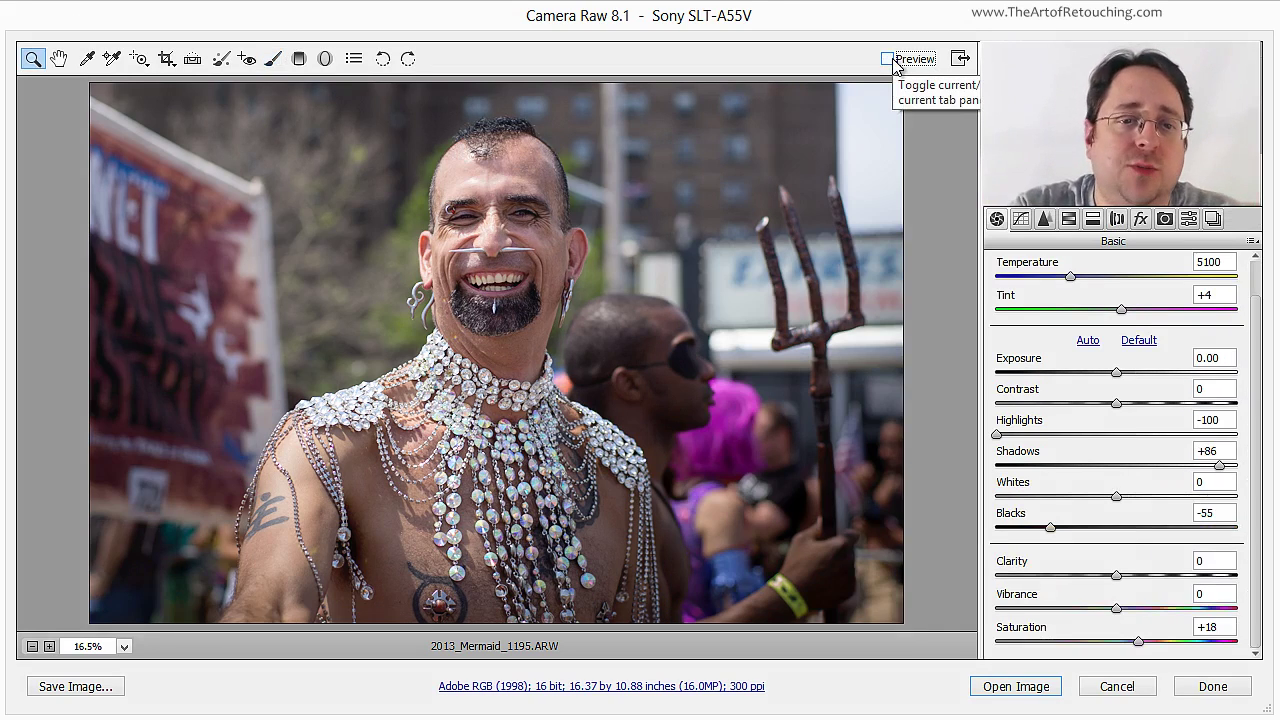
click(895, 61)
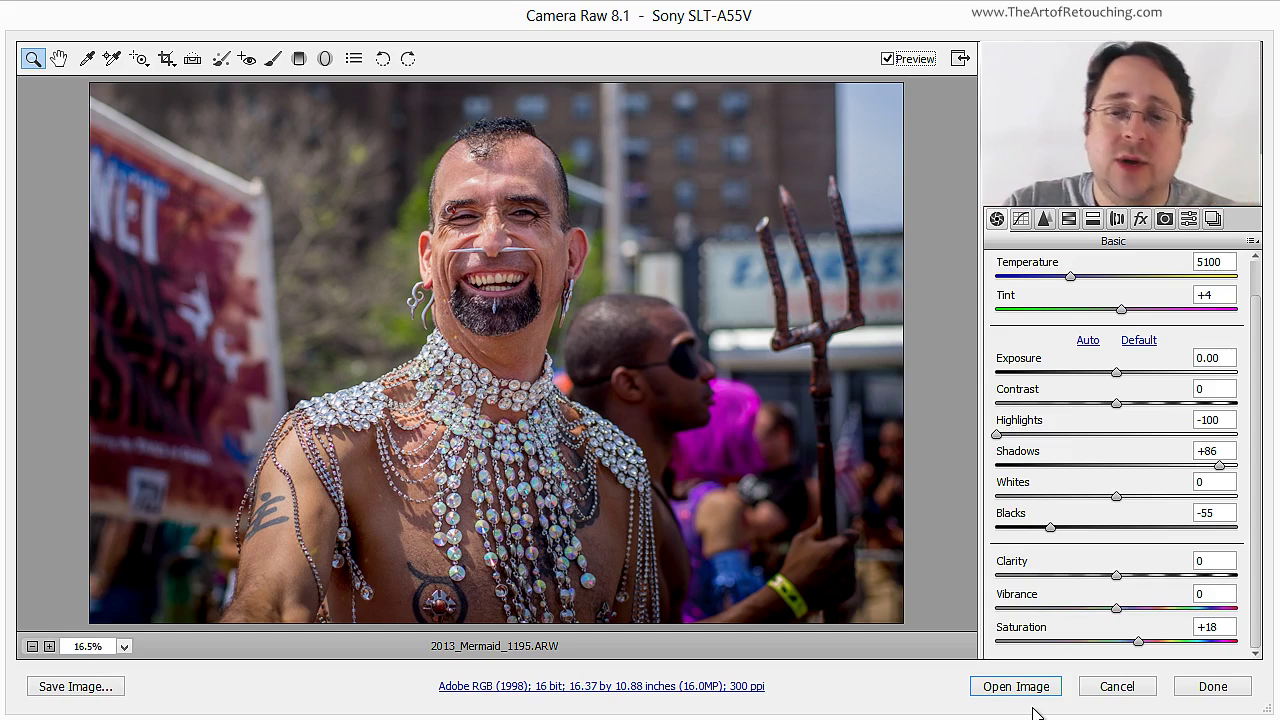
Open the photo in Photoshop as a smart object and show its layer beneath the empty Layer 1
key(shift)
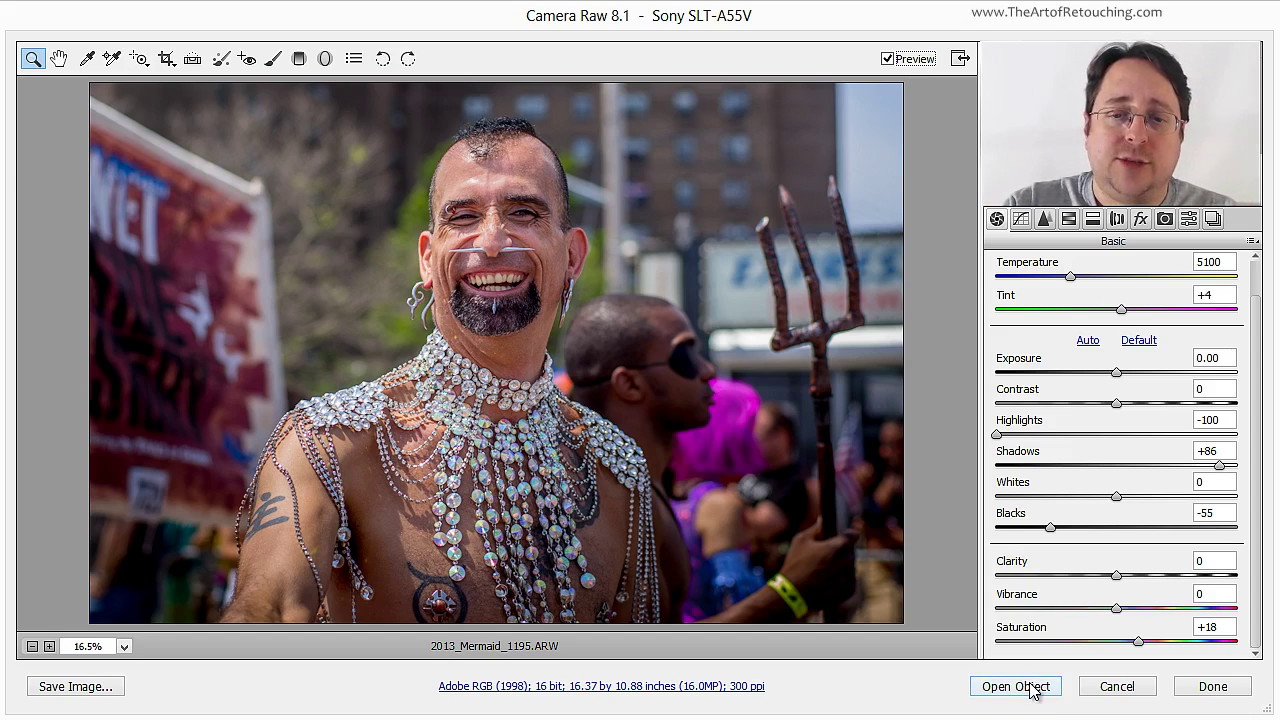
shift+click(1031, 688)
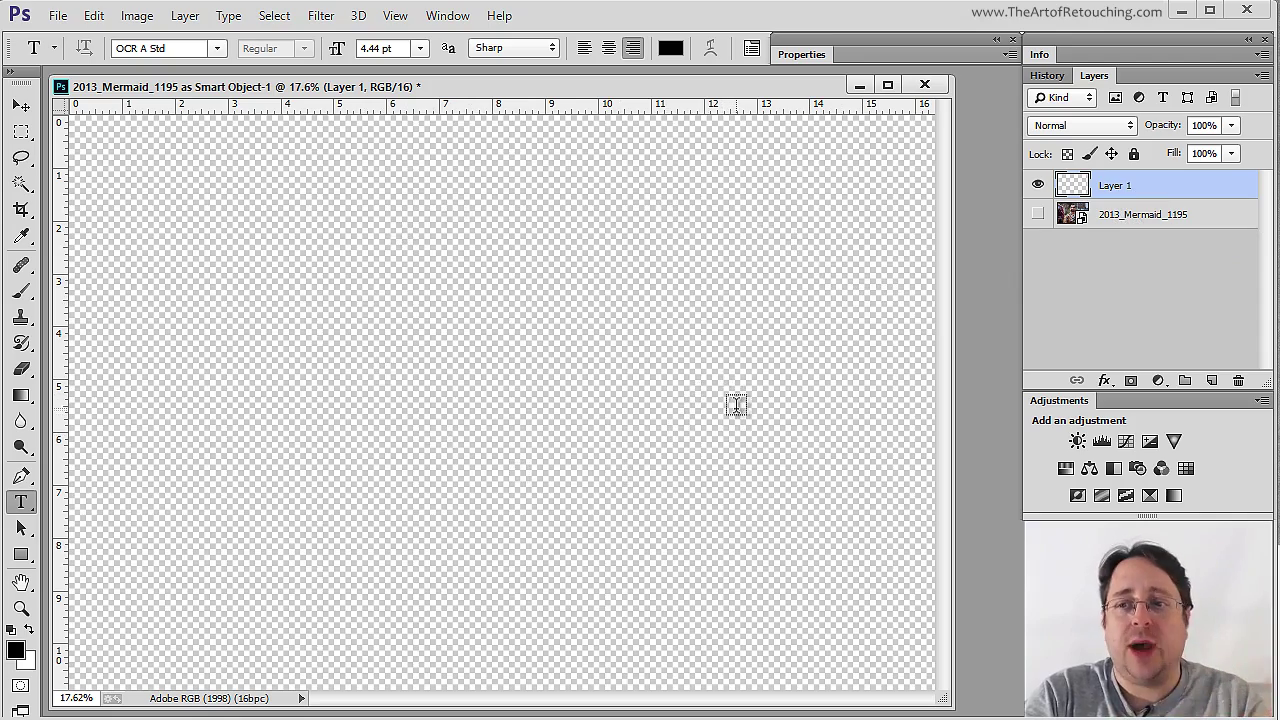
click(1038, 214)
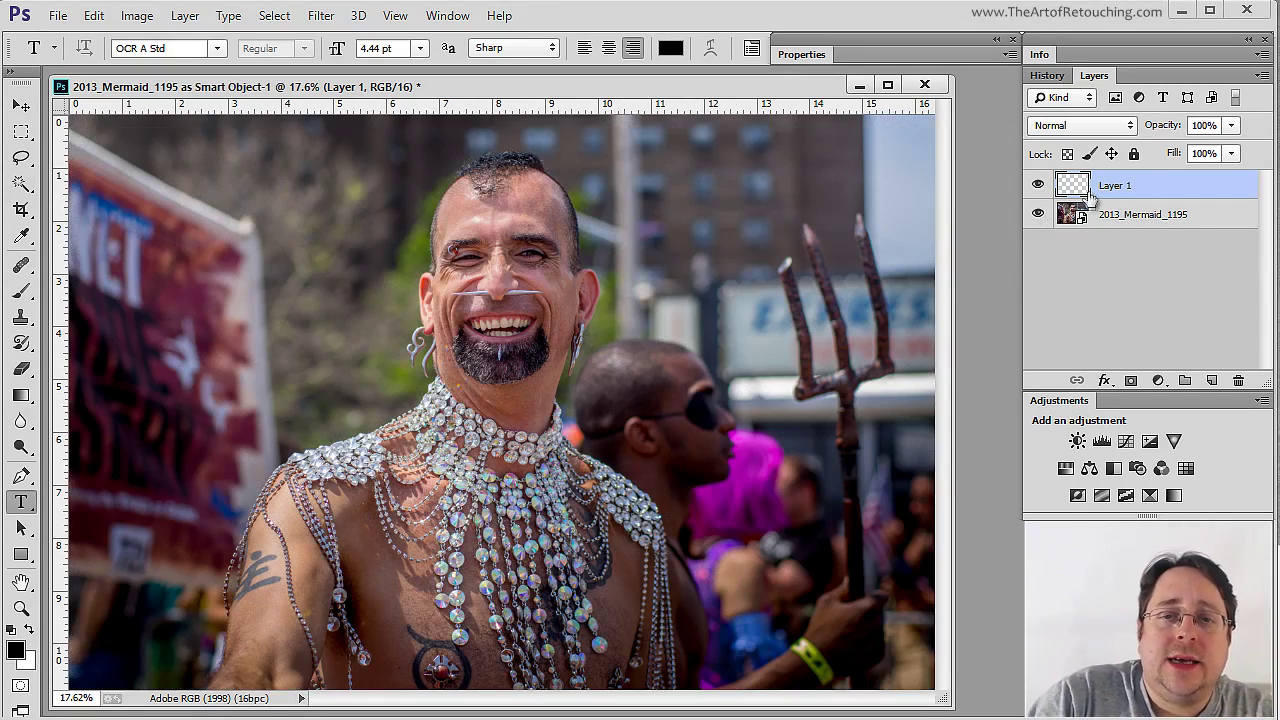
Use the Clone Stamp at brush size 30 on Layer 1 to cover the coloured light spots on the front man's cheek and jaw
click(20, 316)
drag(350, 50, 443, 47)
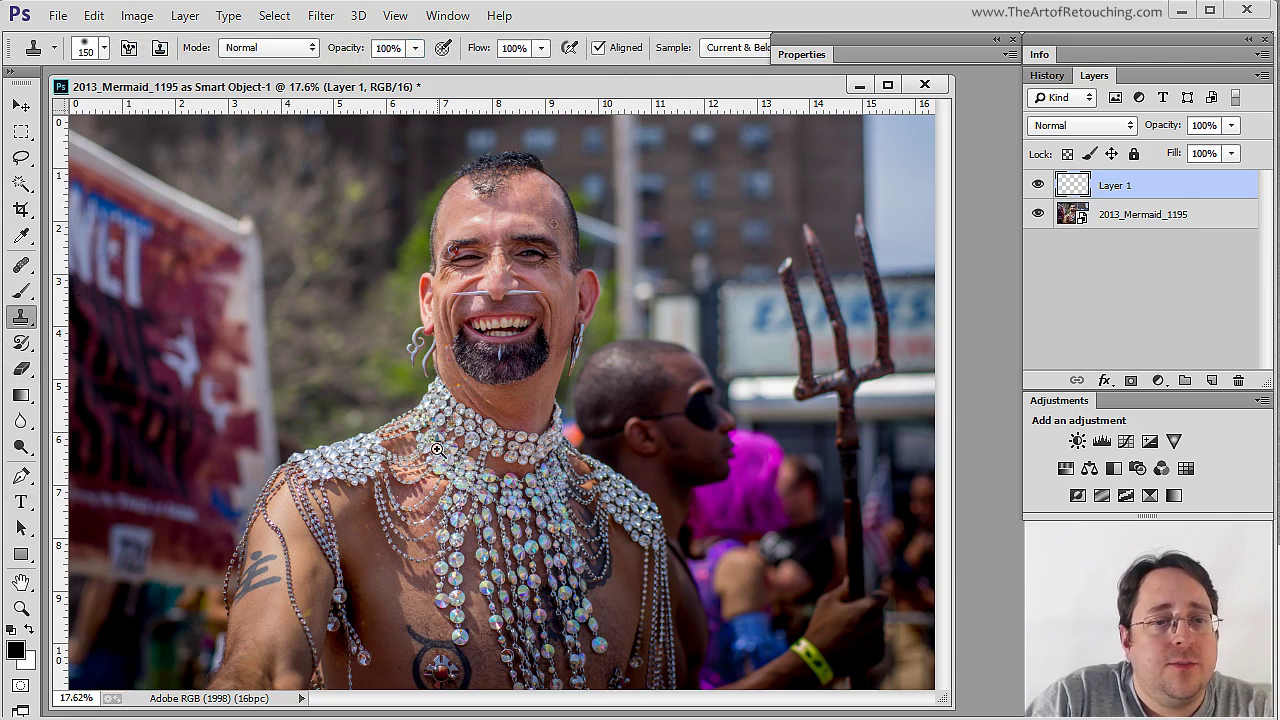
drag(392, 214, 600, 370)
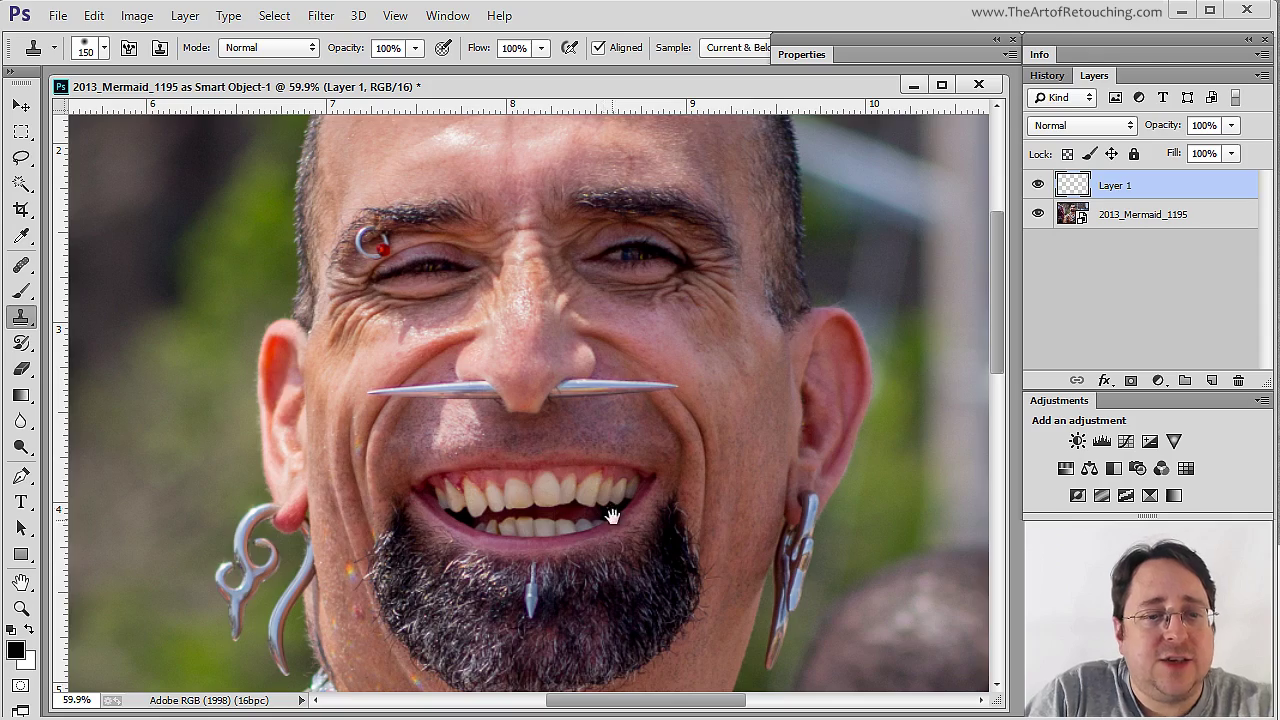
mouse_move(612, 516)
mouse_down()
mouse_move(609, 383)
mouse_move(600, 412)
mouse_move(682, 356)
mouse_up()
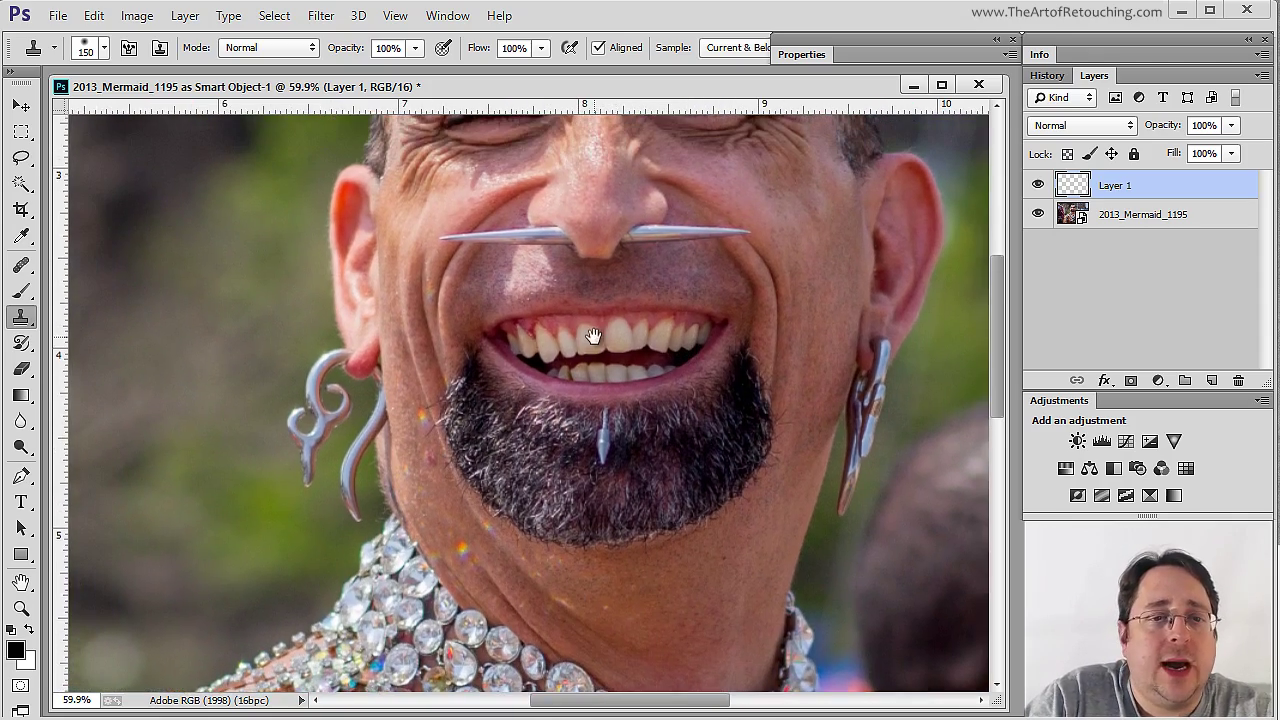
drag(481, 125, 476, 263)
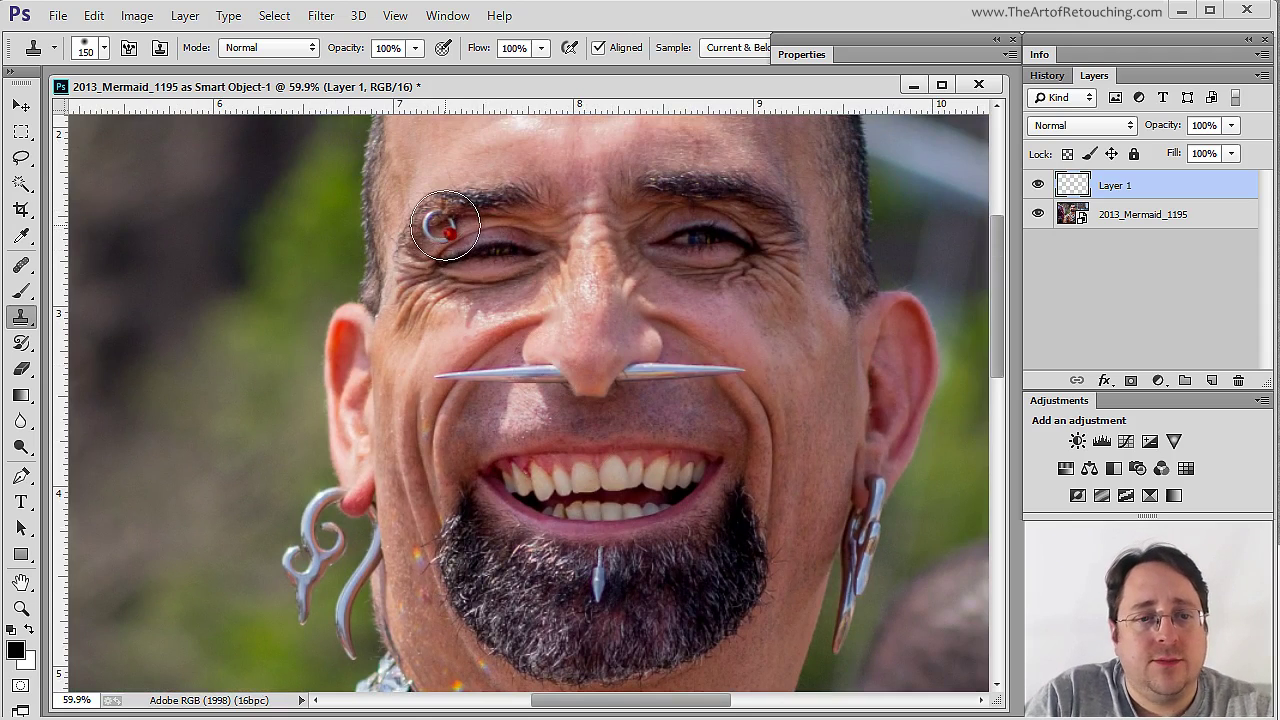
key(ctrl+1)
key(bracketleft)
key(bracketleft)
key(bracketleft)
key(bracketleft)
key(bracketleft)
key(bracketleft)
key(bracketleft)
key(bracketleft)
key(bracketleft)
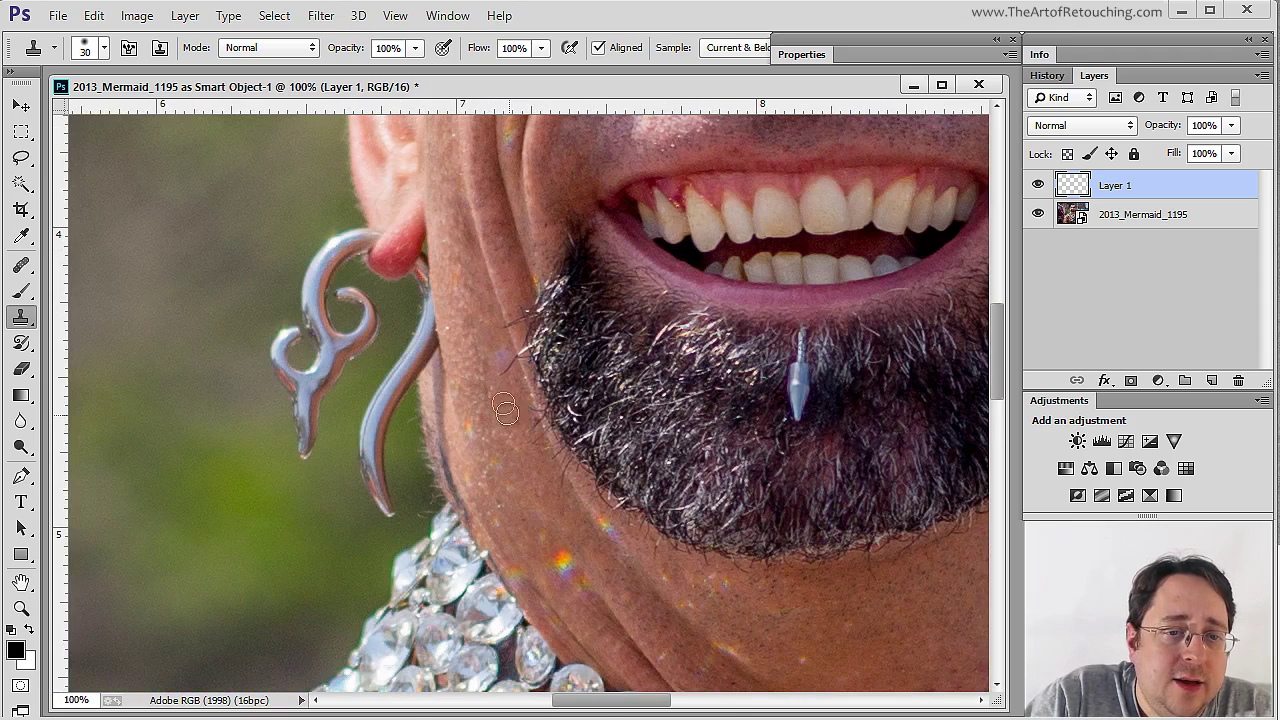
alt+click(520, 484)
mouse_move(566, 556)
mouse_down()
mouse_move(566, 580)
mouse_move(566, 562)
mouse_up()
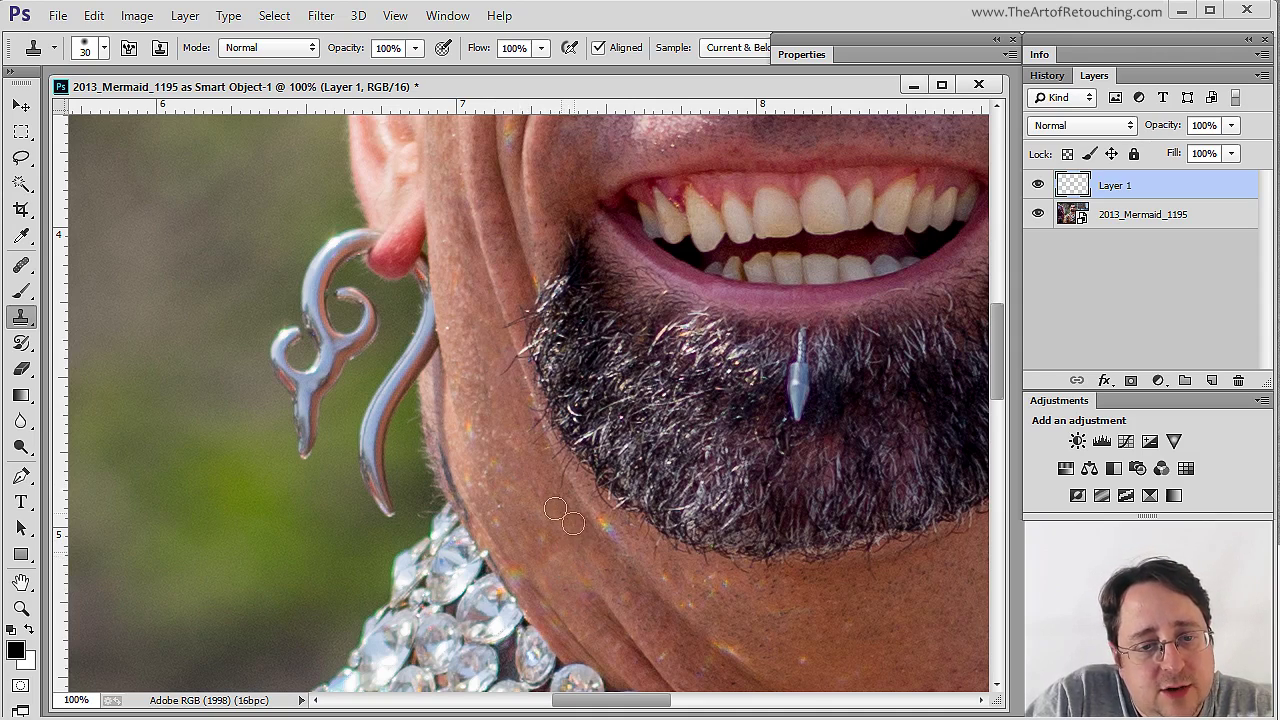
mouse_move(596, 560)
mouse_down()
mouse_move(530, 502)
mouse_move(576, 575)
mouse_up()
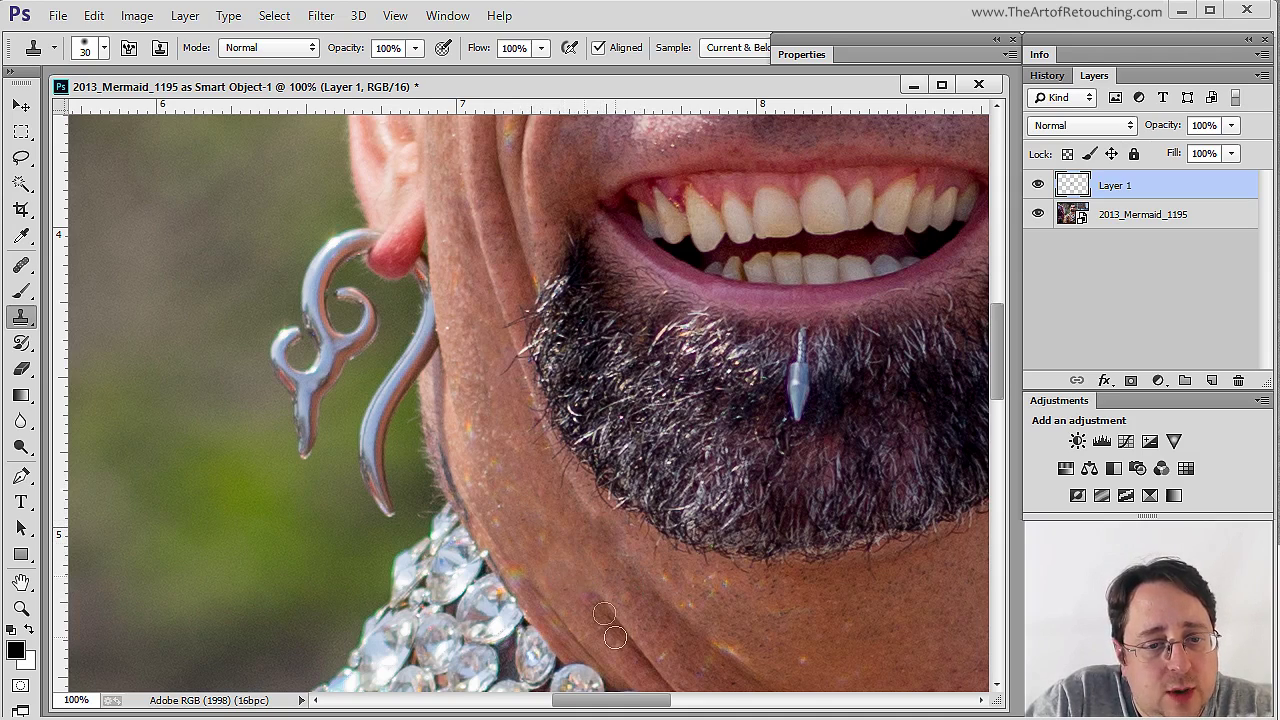
Clone clean skin over the small light spots on the neck between the beard and the jewelled collar
drag(918, 641, 782, 267)
alt+click(782, 267)
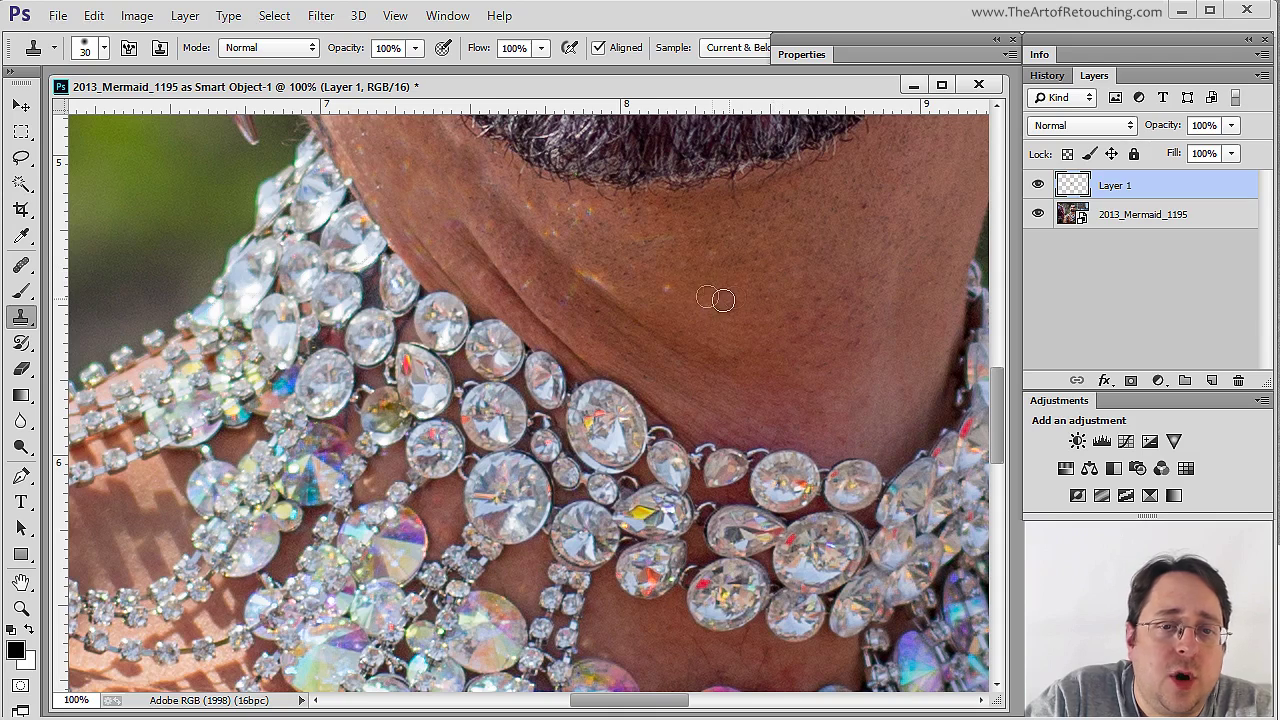
mouse_move(680, 290)
mouse_down()
mouse_move(615, 293)
mouse_move(590, 274)
mouse_up()
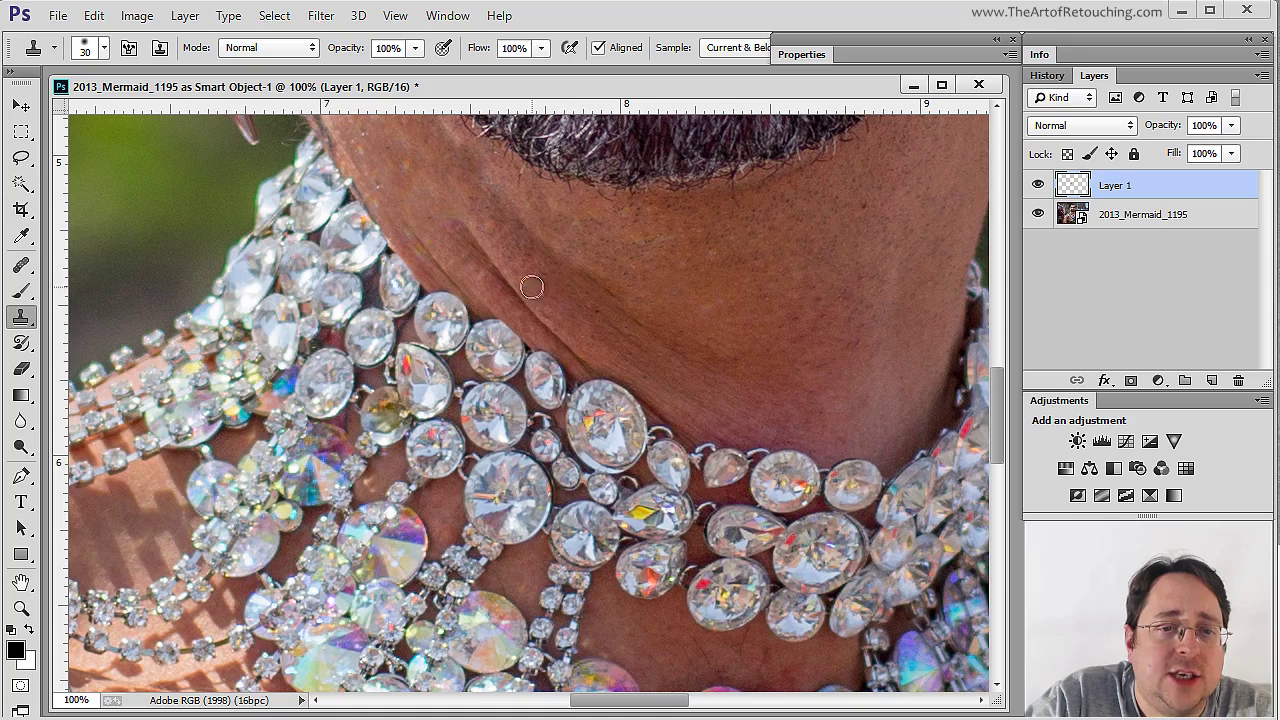
drag(851, 279, 806, 394)
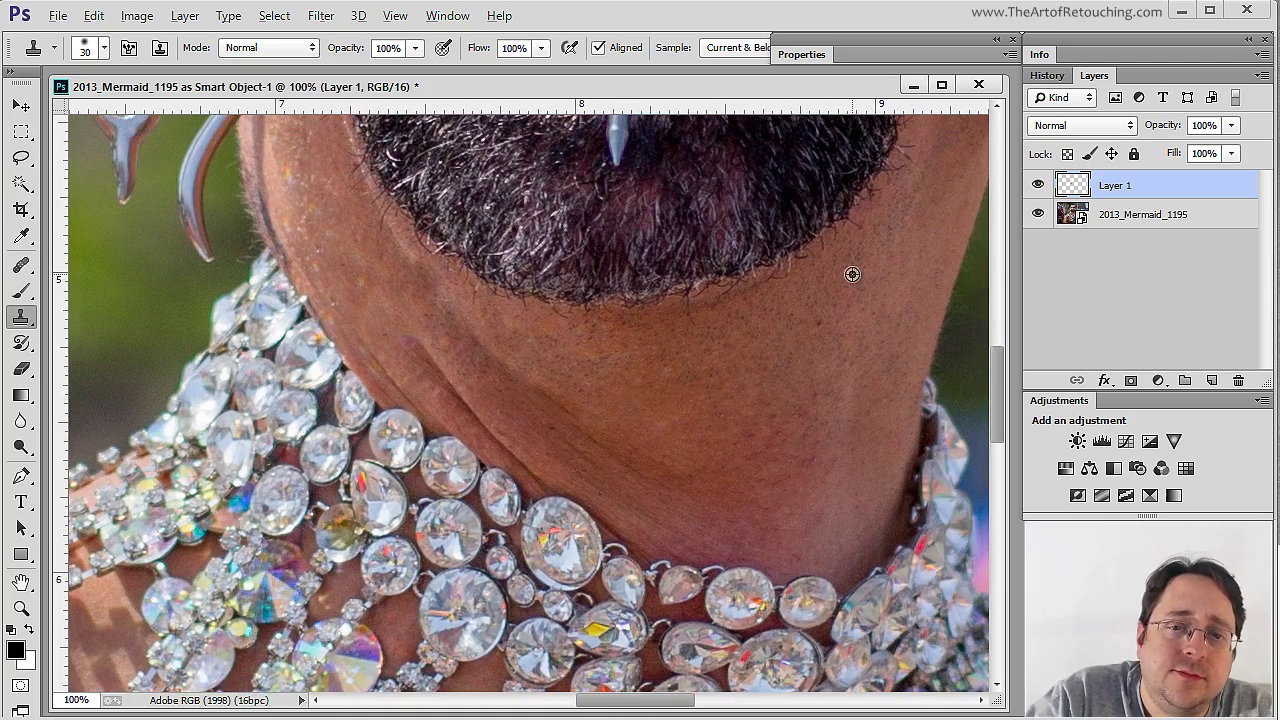
Remove the ring with the red bead from the eyebrow by cloning nearby skin and eyebrow hair over it
drag(665, 140, 718, 503)
scroll(718, 503, up, 5)
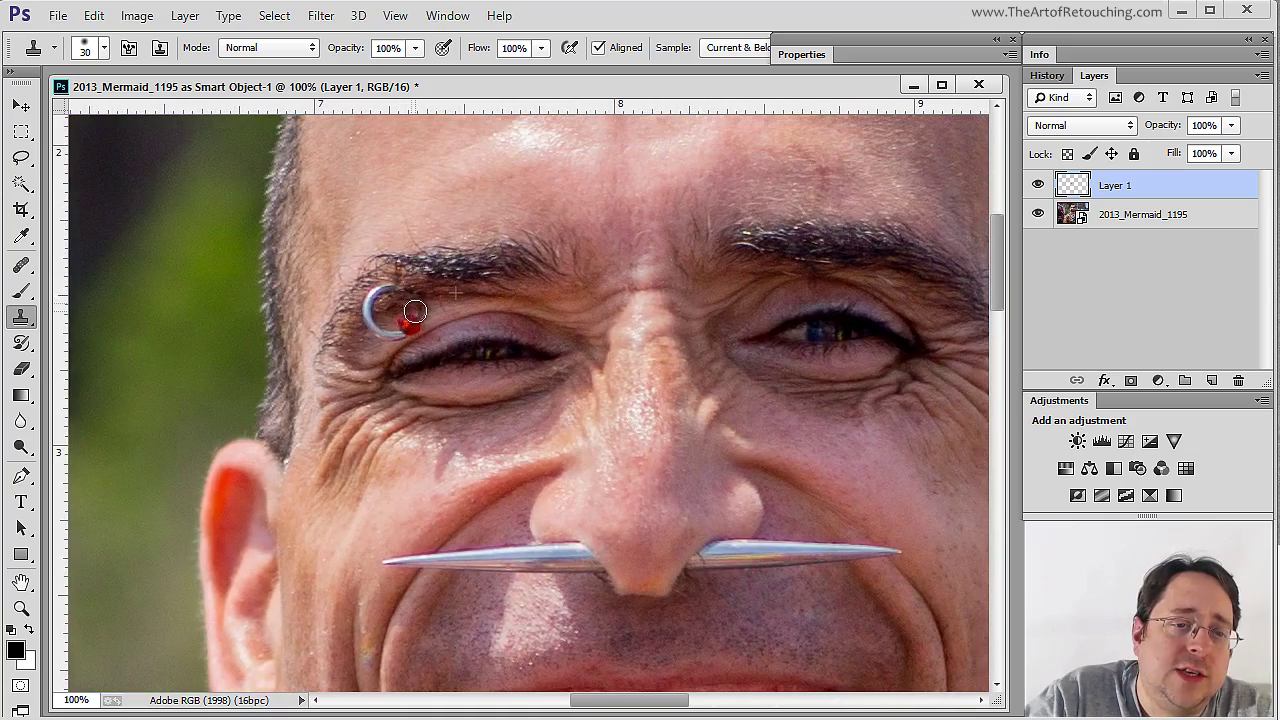
mouse_move(415, 312)
mouse_down()
mouse_move(390, 332)
mouse_move(401, 311)
mouse_up()
mouse_move(451, 270)
mouse_down()
mouse_move(378, 300)
mouse_move(420, 281)
mouse_move(372, 312)
mouse_move(380, 326)
mouse_up()
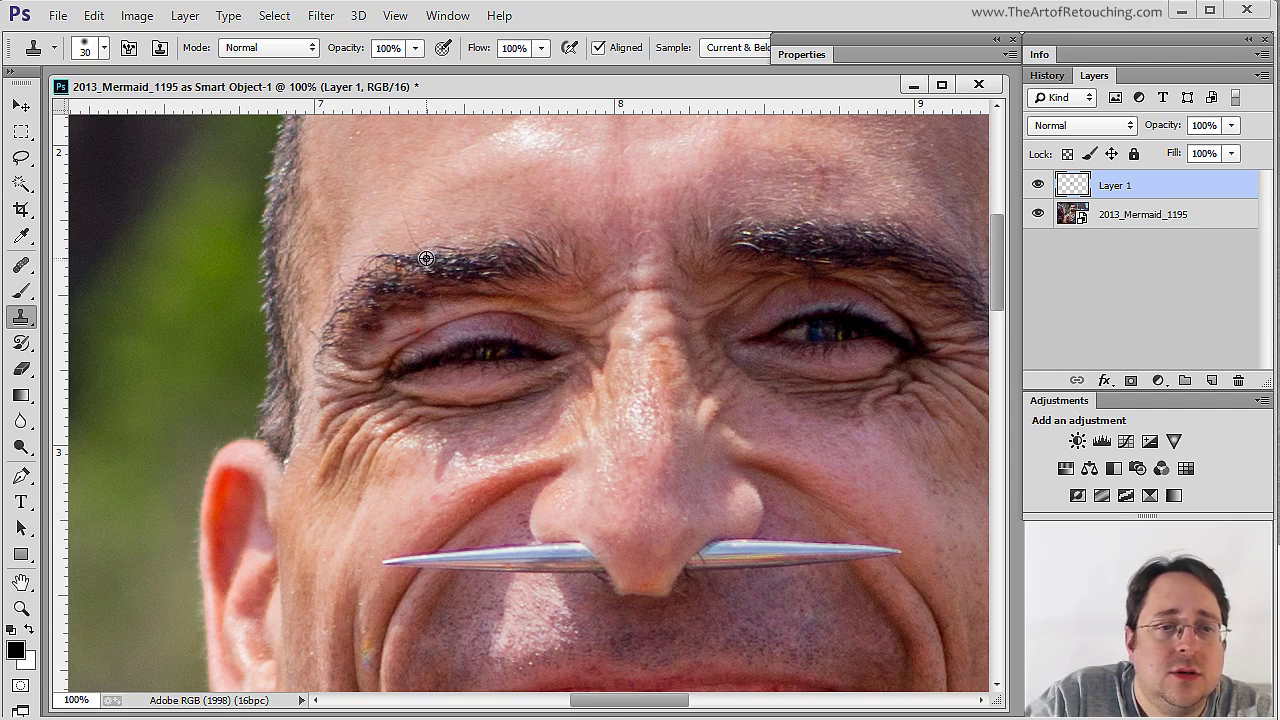
mouse_move(398, 267)
mouse_down()
mouse_move(380, 322)
mouse_move(398, 321)
mouse_up()
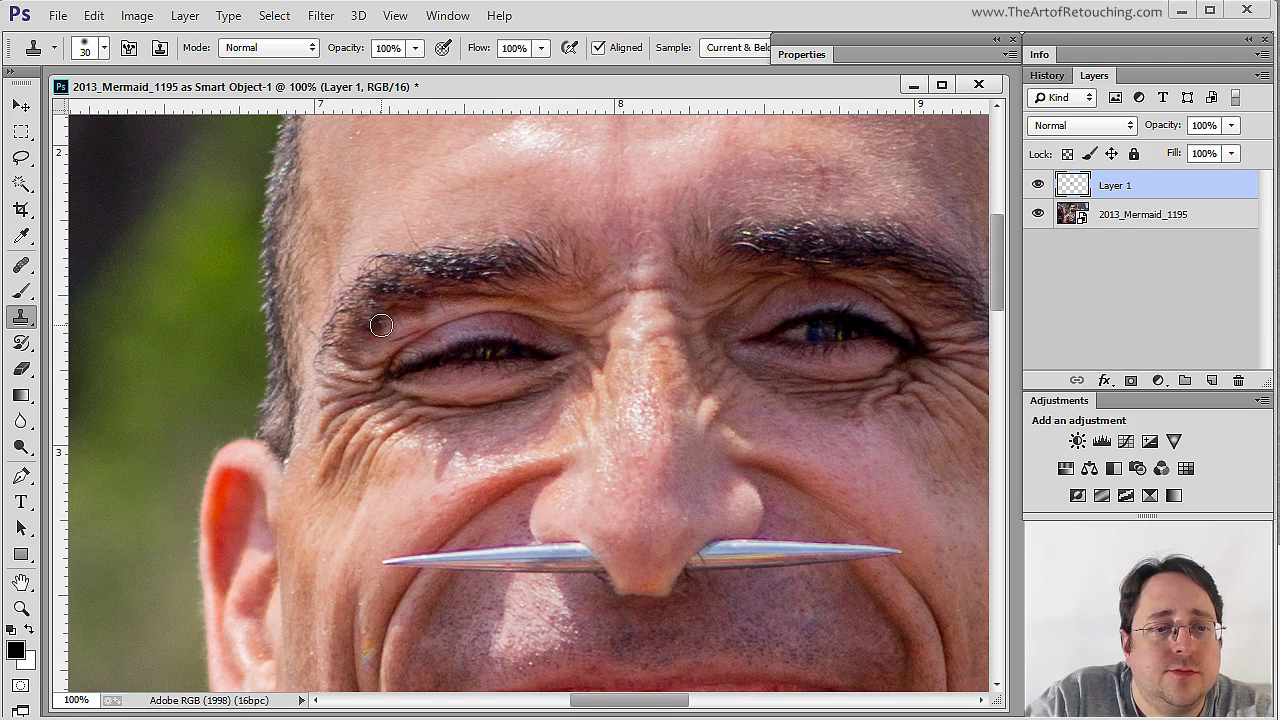
Hide the photo layer to isolate the clone strokes, rename Layer 1 as Cloning, and show the photo again
scroll(660, 478, up, 3)
scroll(660, 478, right, 2)
key(ctrl+0)
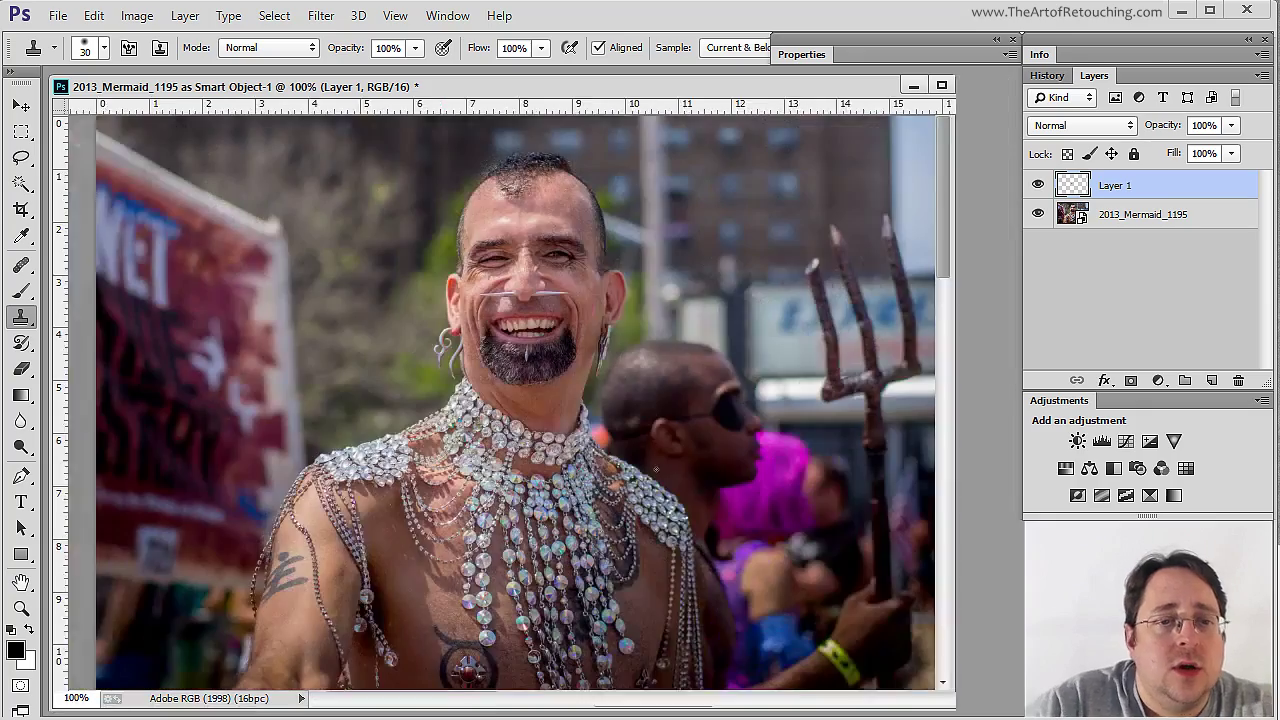
click(1037, 213)
double_click(1118, 186)
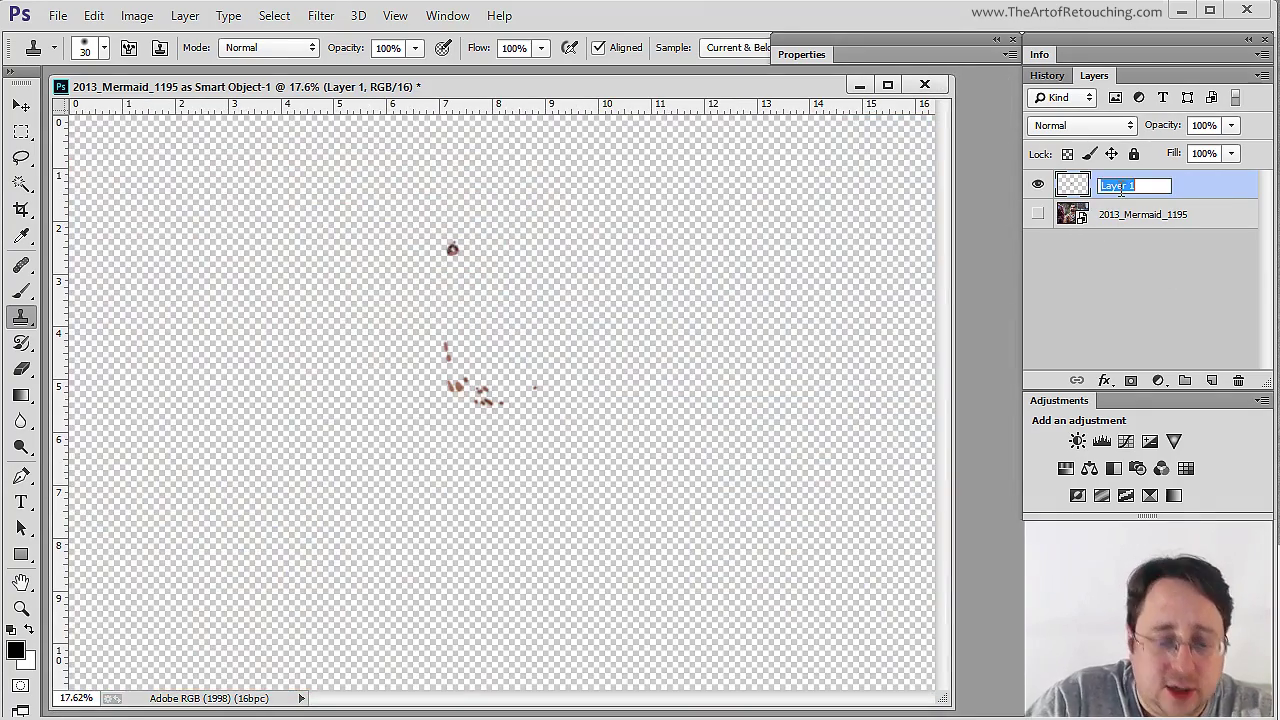
key(Return)
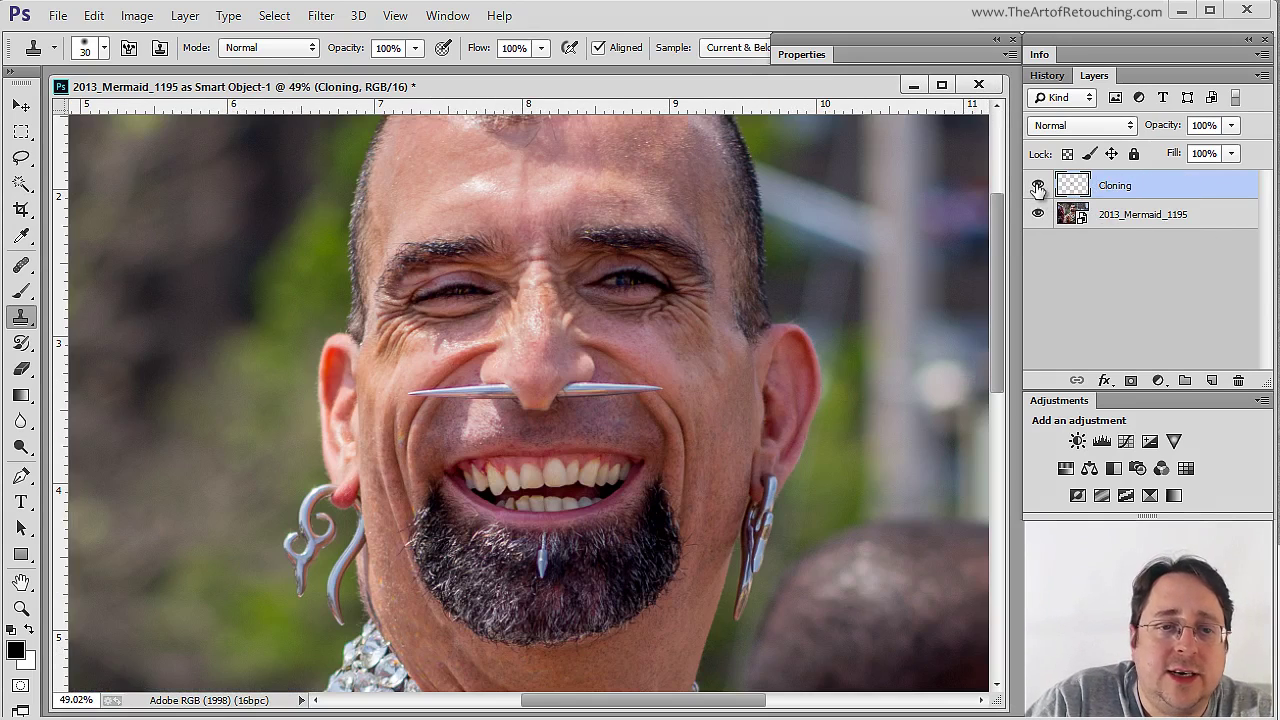
Compare the front man's face with and without the Cloning layer, ending with the layer shown
click(1037, 185)
drag(686, 360, 677, 323)
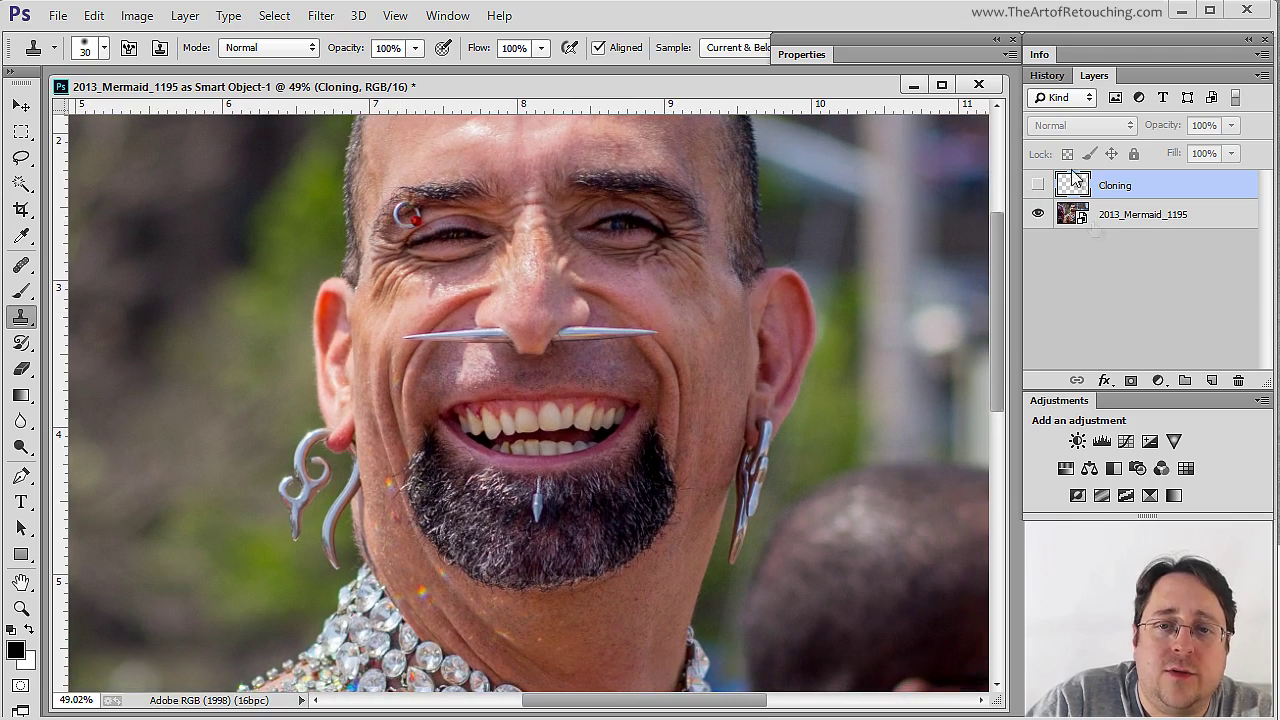
click(1037, 185)
click(1037, 185)
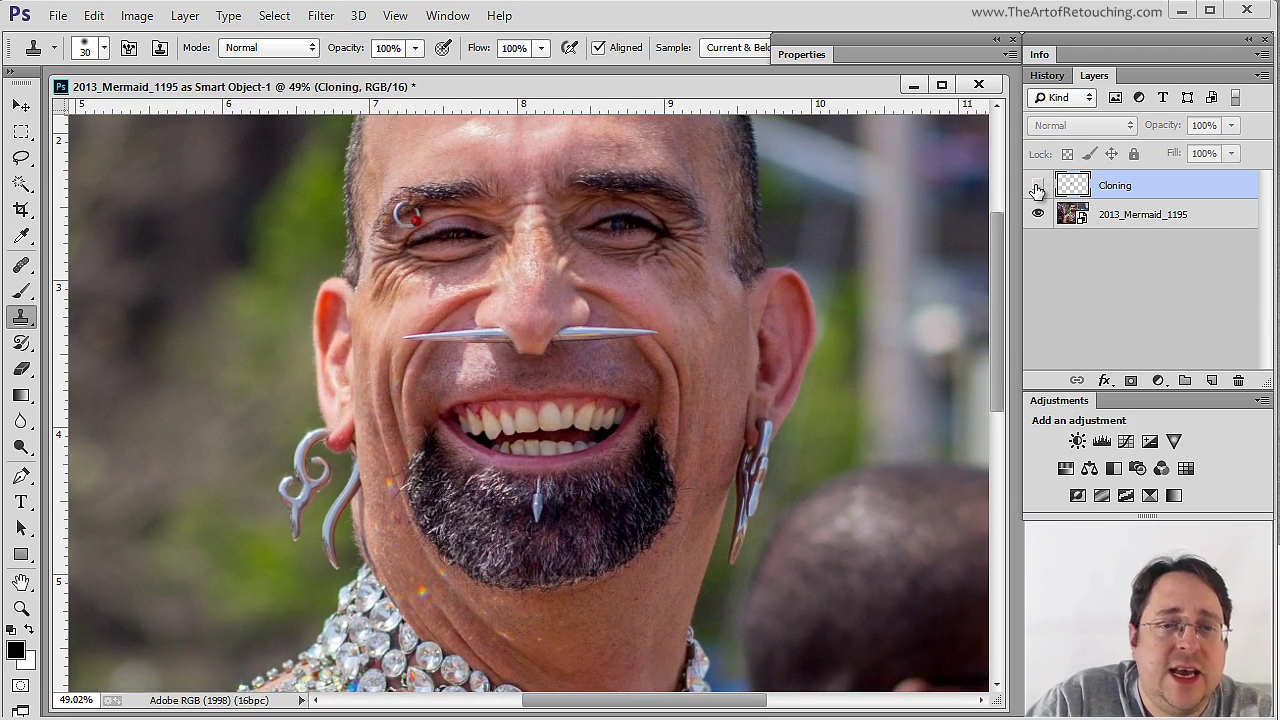
click(1037, 185)
key(ctrl+0)
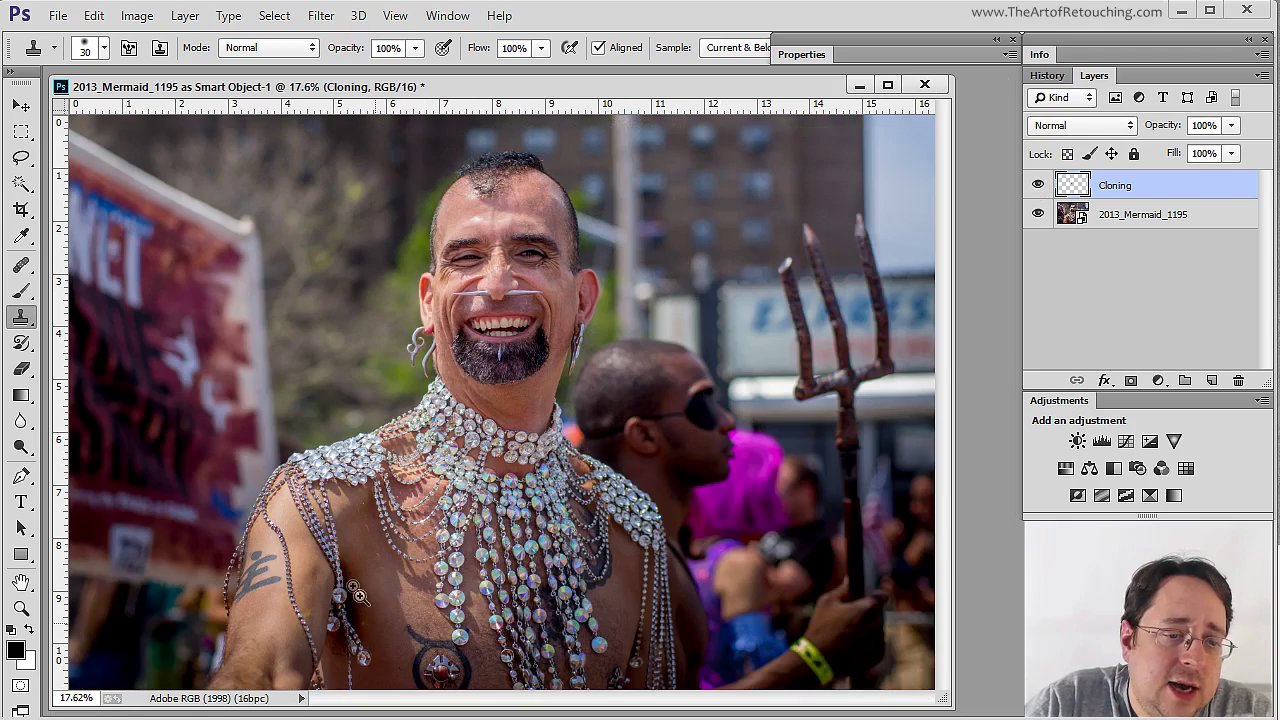
Clone surrounding chest skin and hair over the black horned circle tattoo around the metal ornament
key(ctrl+1)
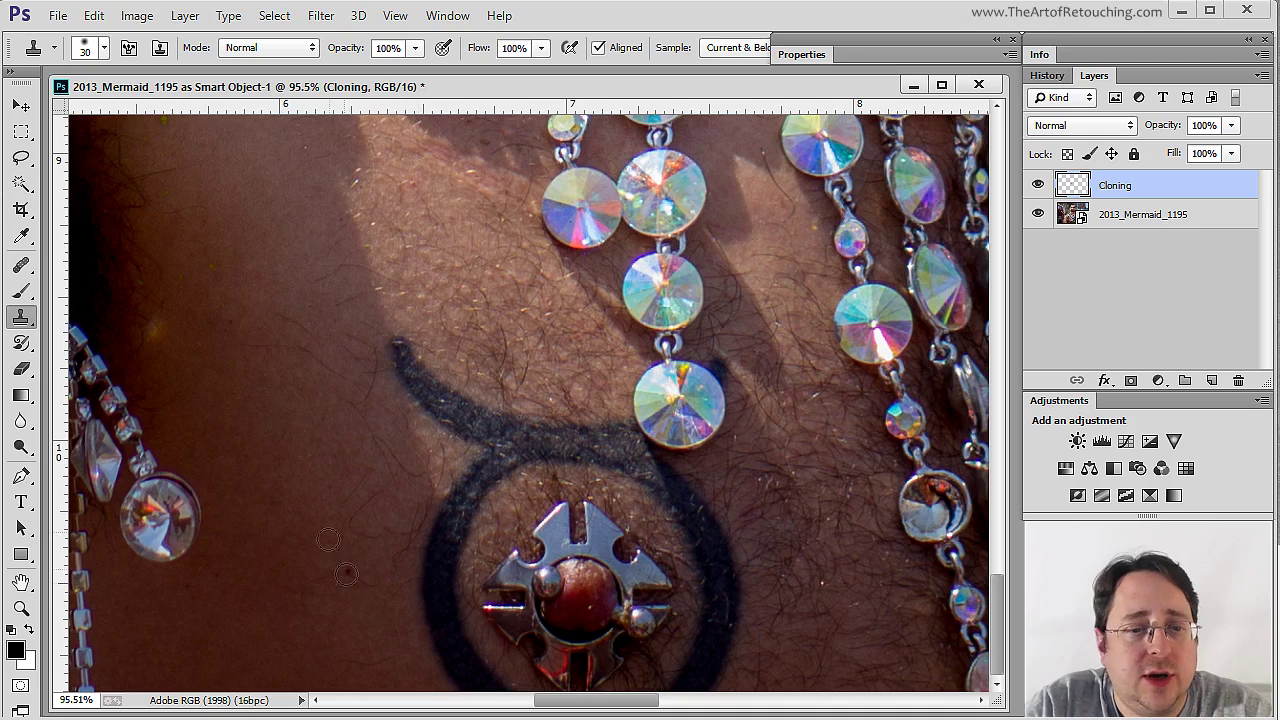
mouse_move(440, 520)
mouse_down()
mouse_move(462, 560)
mouse_move(448, 547)
mouse_move(459, 582)
mouse_move(436, 583)
mouse_move(445, 627)
mouse_move(424, 519)
mouse_move(429, 583)
mouse_move(466, 646)
mouse_move(457, 627)
mouse_move(463, 671)
mouse_move(471, 680)
mouse_move(486, 655)
mouse_move(511, 684)
mouse_up()
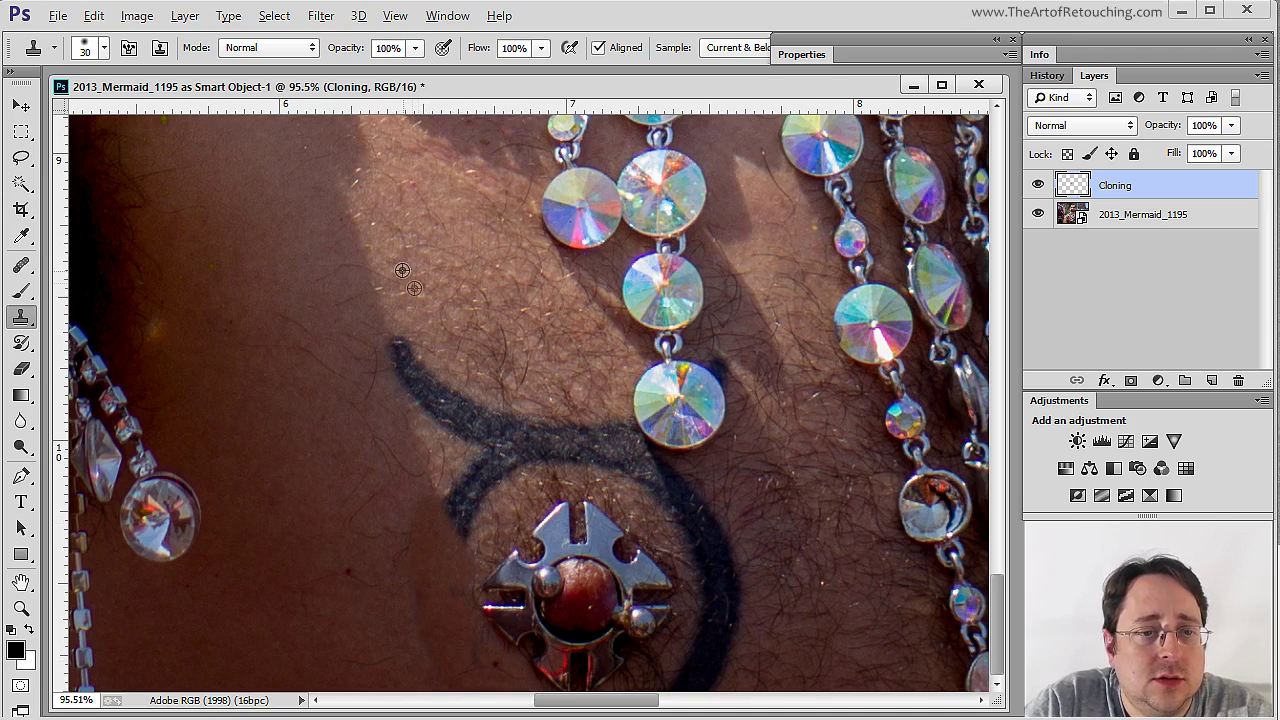
mouse_move(403, 321)
mouse_down()
mouse_move(449, 423)
mouse_move(432, 377)
mouse_move(477, 425)
mouse_move(509, 409)
mouse_move(517, 428)
mouse_move(467, 413)
mouse_move(478, 465)
mouse_up()
alt+click(459, 311)
mouse_move(556, 418)
mouse_down()
mouse_move(558, 457)
mouse_move(618, 421)
mouse_move(641, 449)
mouse_move(605, 436)
mouse_move(656, 486)
mouse_move(567, 440)
mouse_move(591, 461)
mouse_move(489, 470)
mouse_move(464, 522)
mouse_move(452, 495)
mouse_move(473, 528)
mouse_move(490, 468)
mouse_up()
mouse_move(676, 476)
mouse_down()
mouse_move(732, 569)
mouse_move(731, 603)
mouse_move(718, 556)
mouse_move(676, 509)
mouse_move(719, 628)
mouse_move(732, 591)
mouse_move(810, 597)
mouse_move(685, 669)
mouse_move(720, 673)
mouse_up()
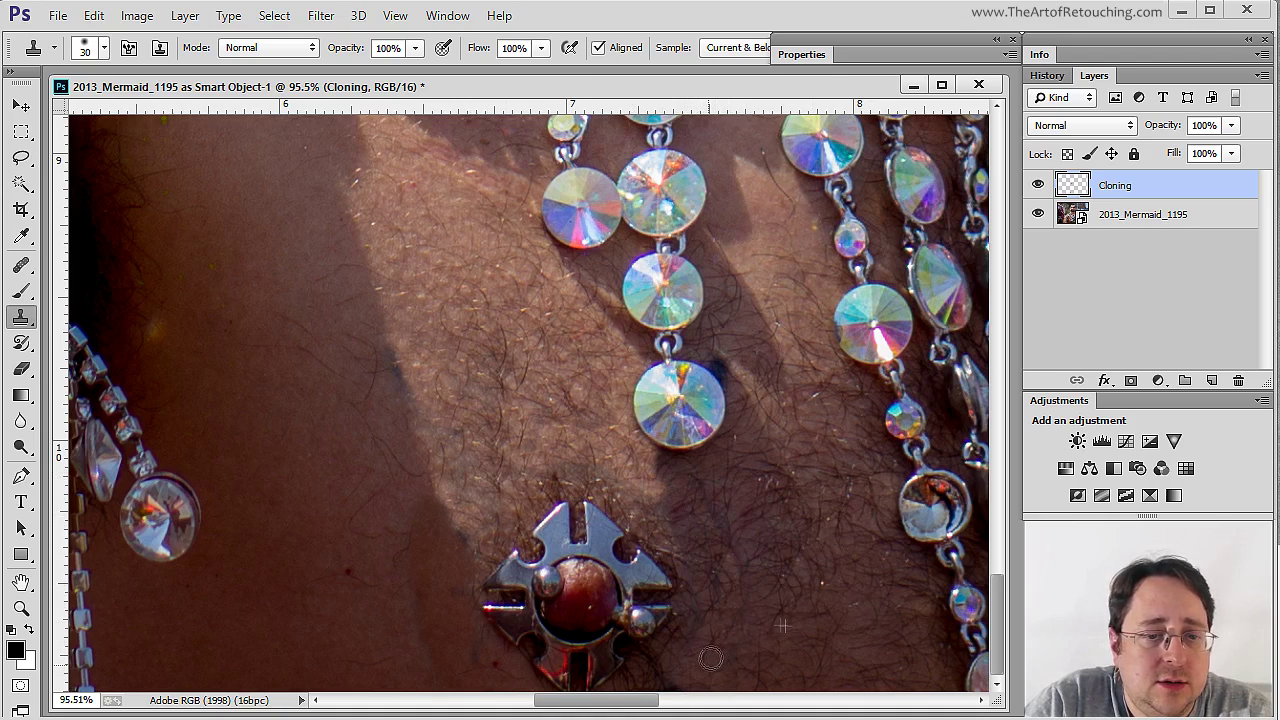
Blend the marks on the shaded skin beside the ornament with the Healing Brush at size 60, and compare the chest without the Cloning layer
key(j)
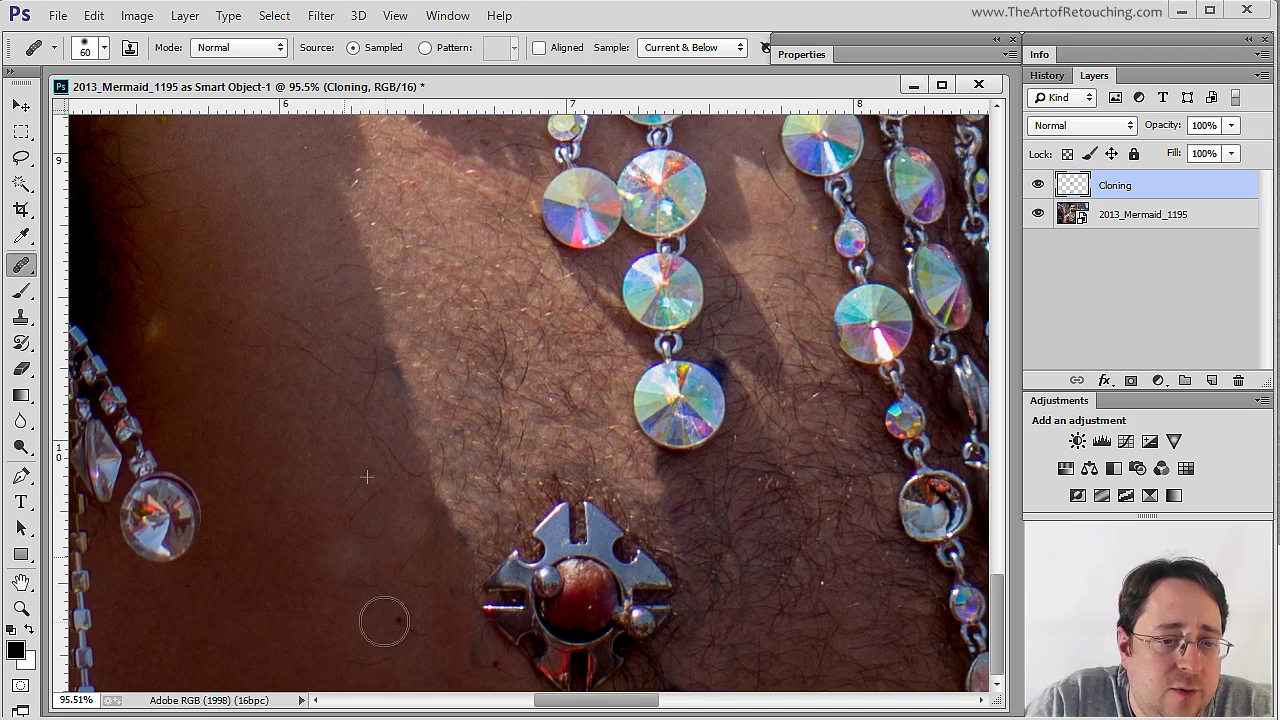
mouse_move(370, 595)
mouse_down()
mouse_move(346, 580)
mouse_move(308, 610)
mouse_move(380, 543)
mouse_up()
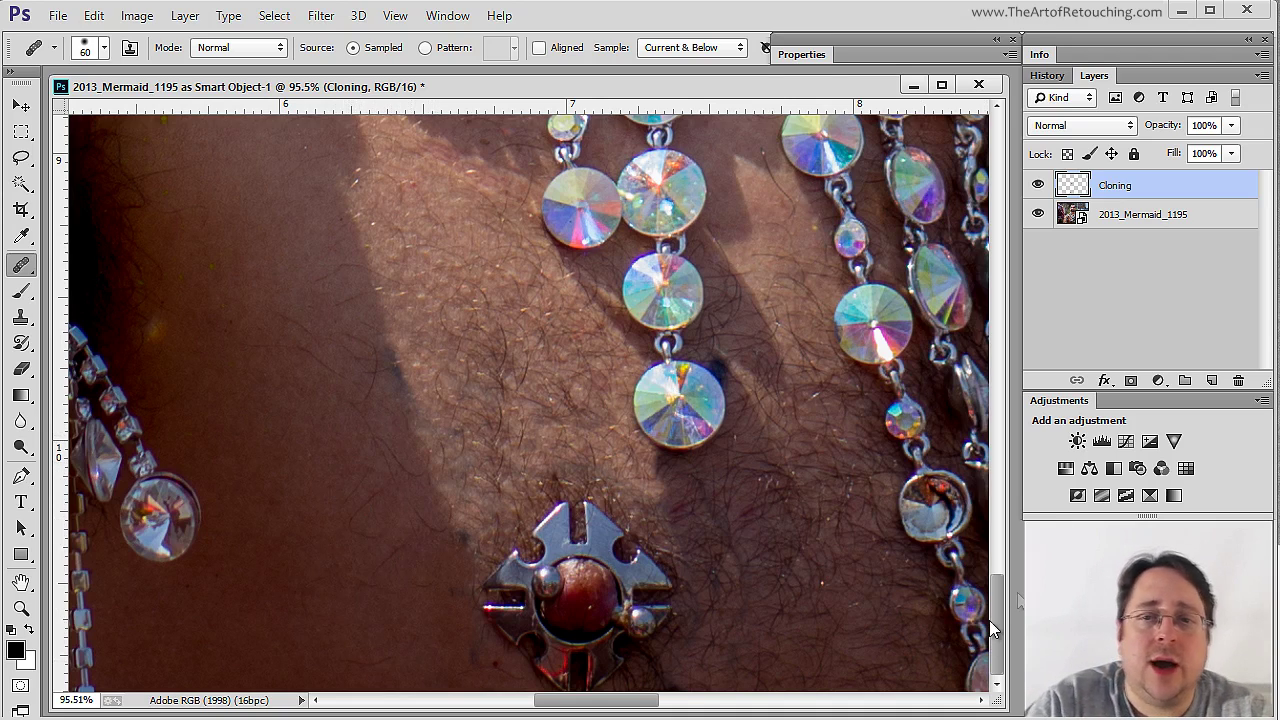
click(1038, 186)
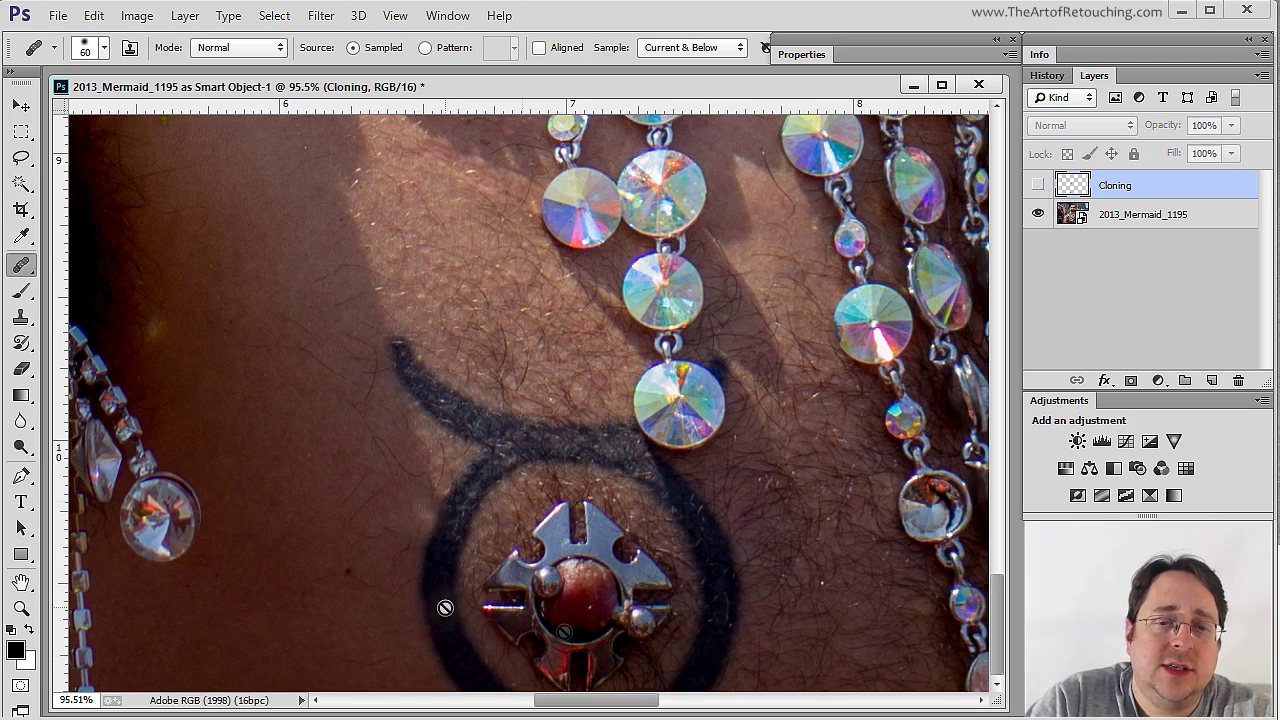
click(1038, 185)
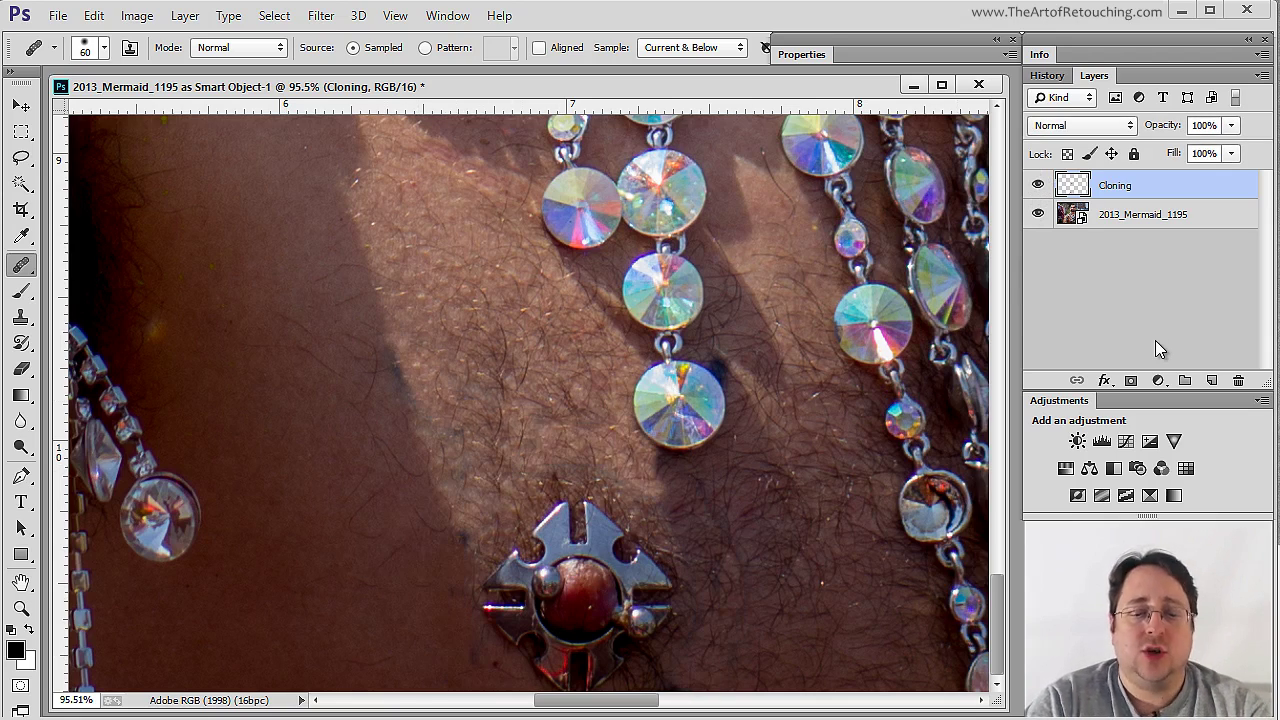
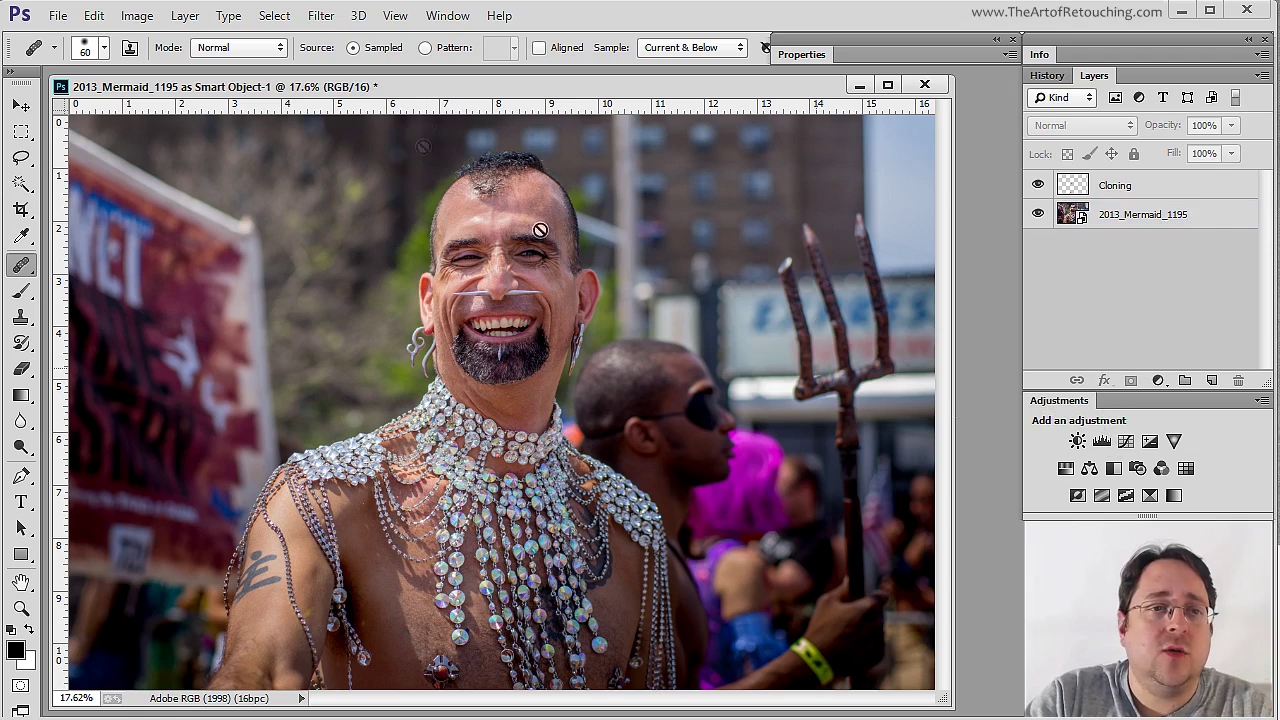
Add a Curves adjustment layer above Cloning with an S-curve, setting input 64 to output 39 and input 189 to output 199
click(446, 16)
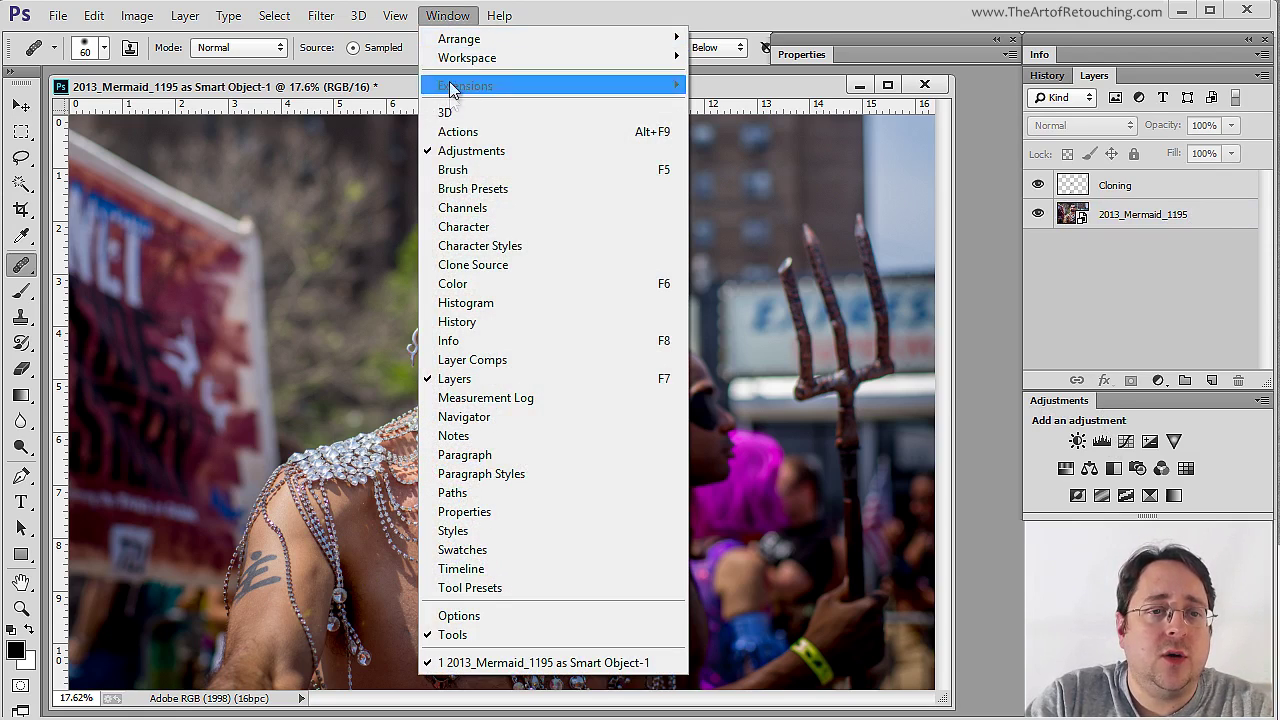
click(770, 237)
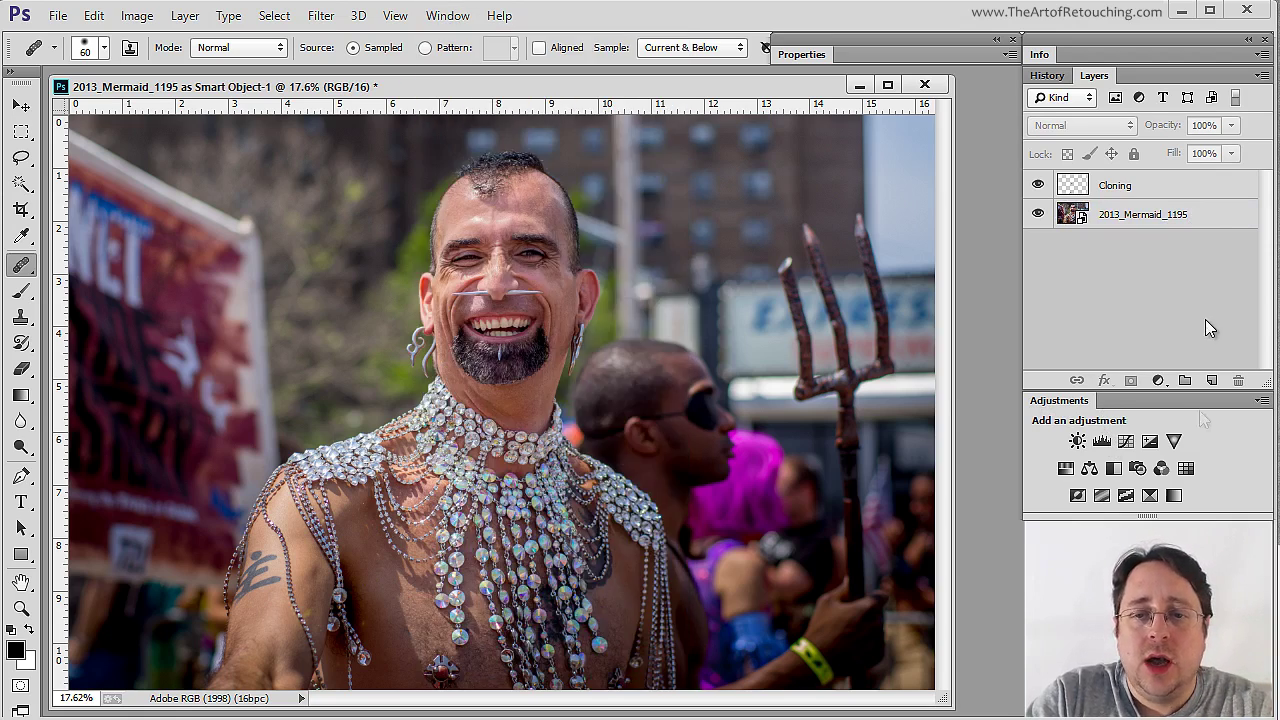
click(1125, 441)
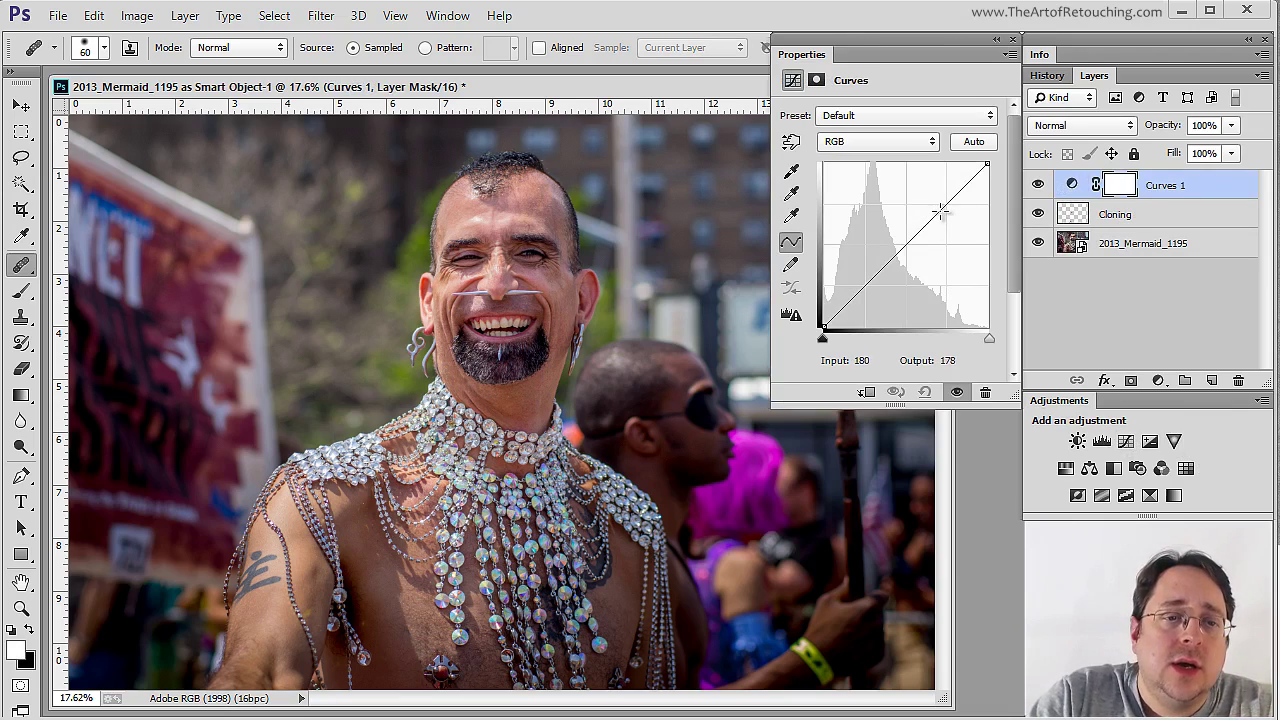
drag(865, 285, 865, 301)
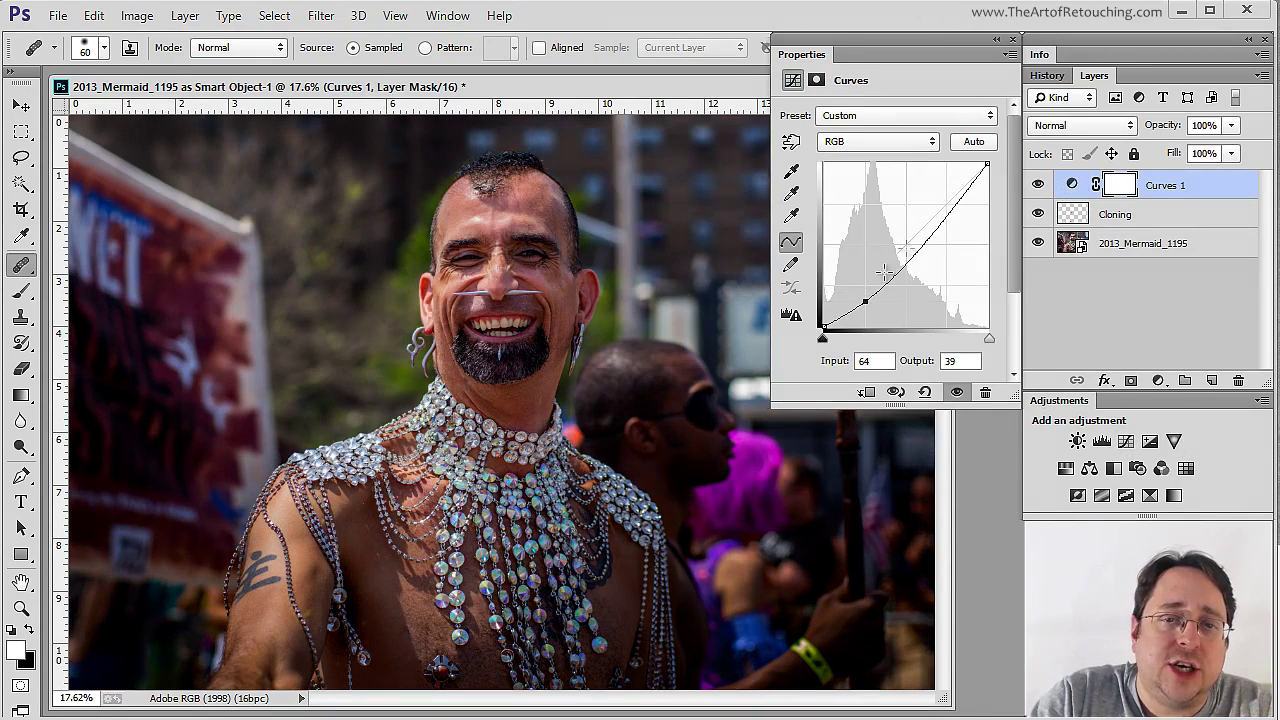
drag(940, 217, 945, 200)
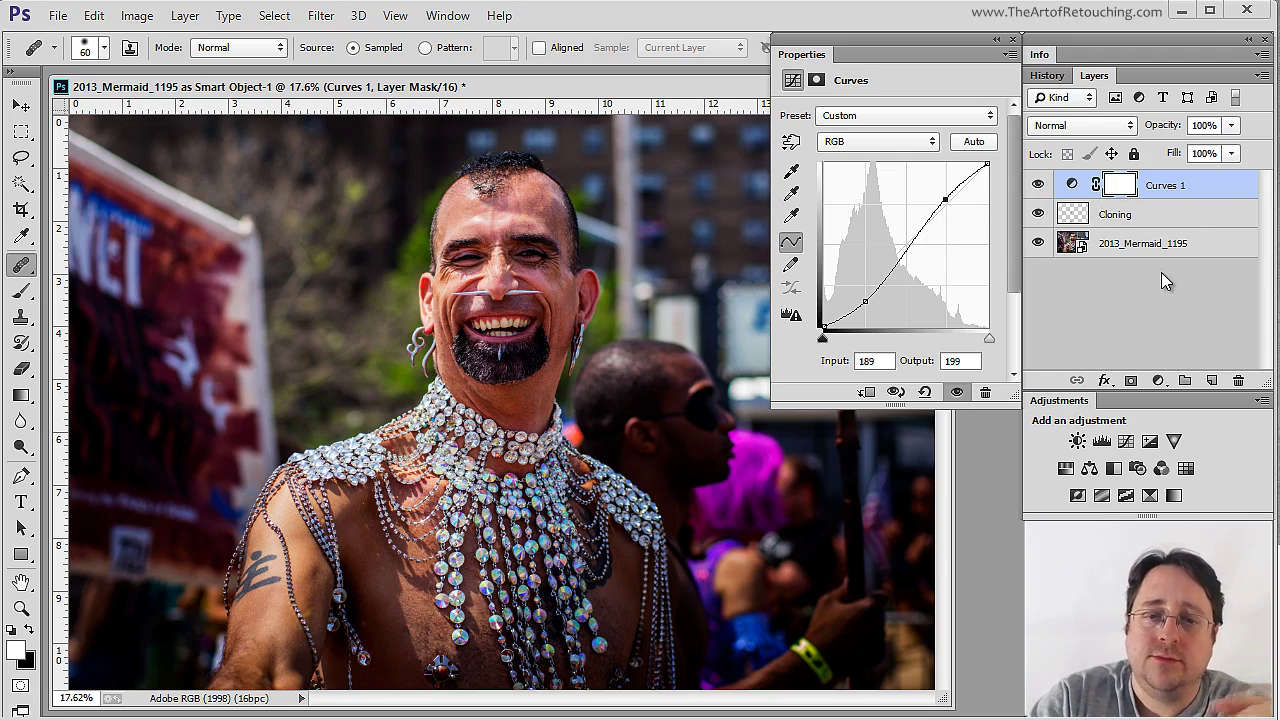
click(1100, 320)
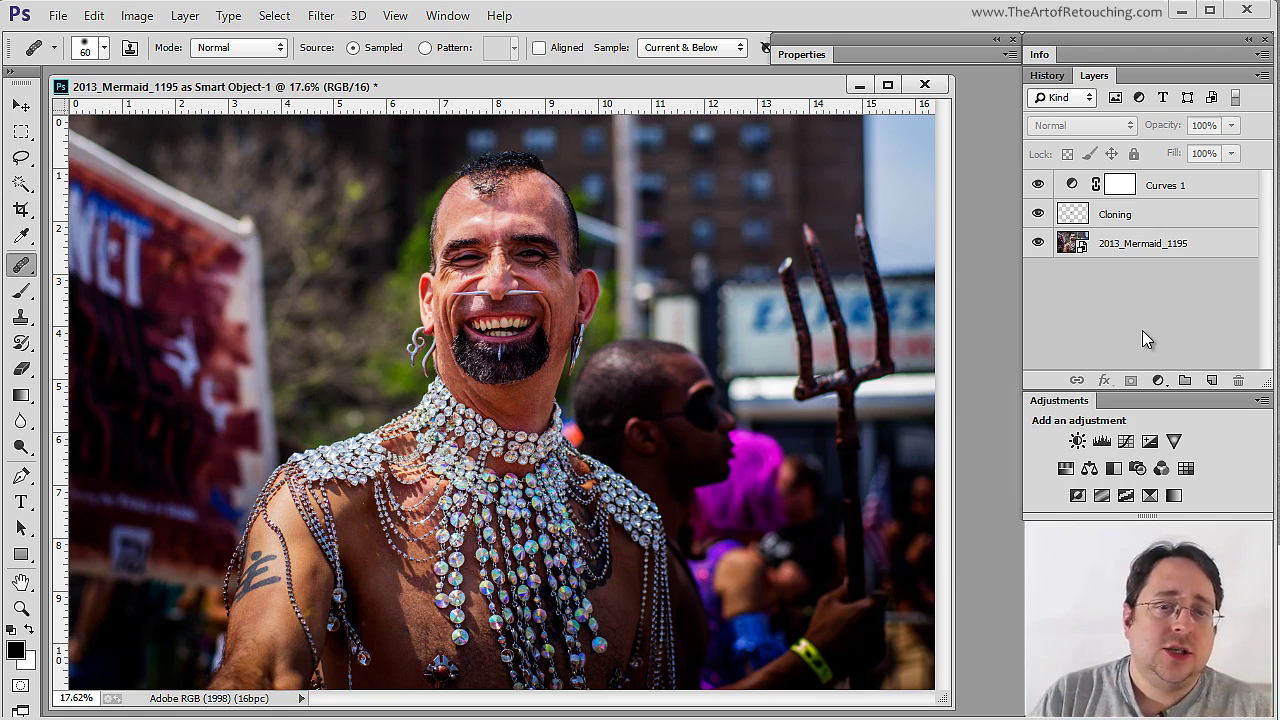
Apply Add Noise at 35.39%, Gaussian and Monochromatic, to the 2013_Mermaid_1195 smart object as a smart filter
click(1138, 250)
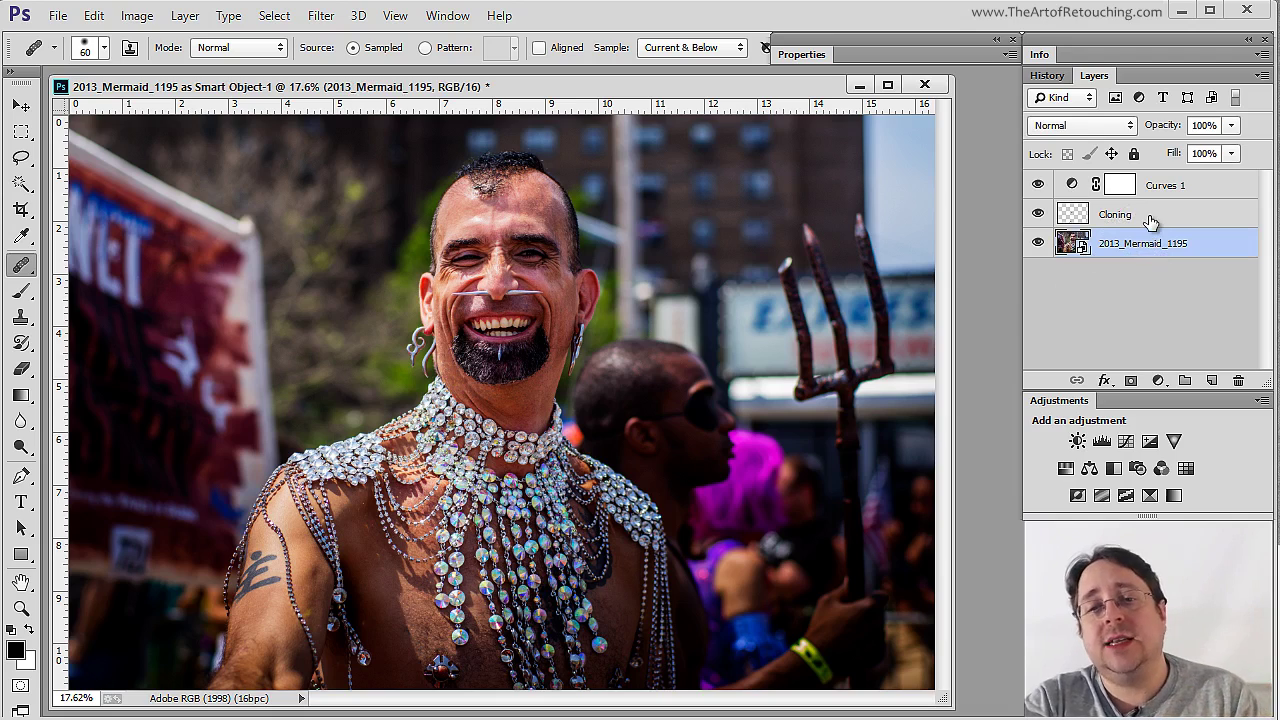
click(1149, 220)
click(1150, 247)
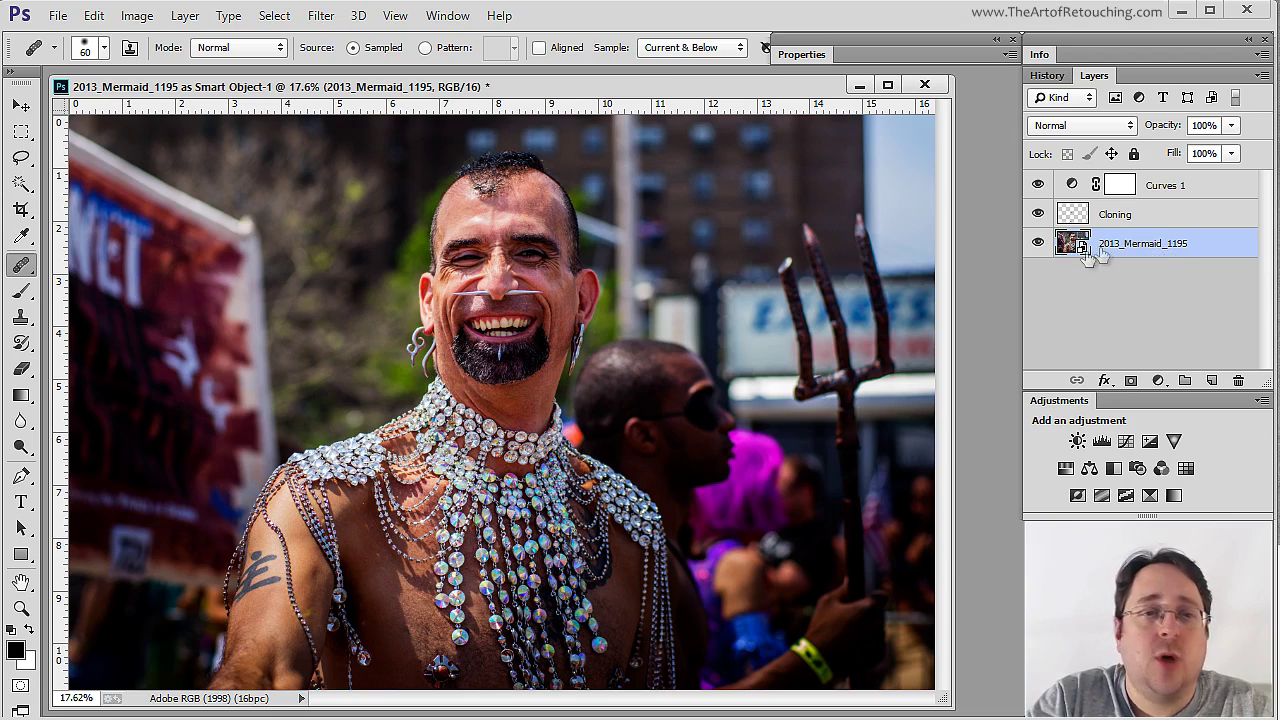
click(321, 15)
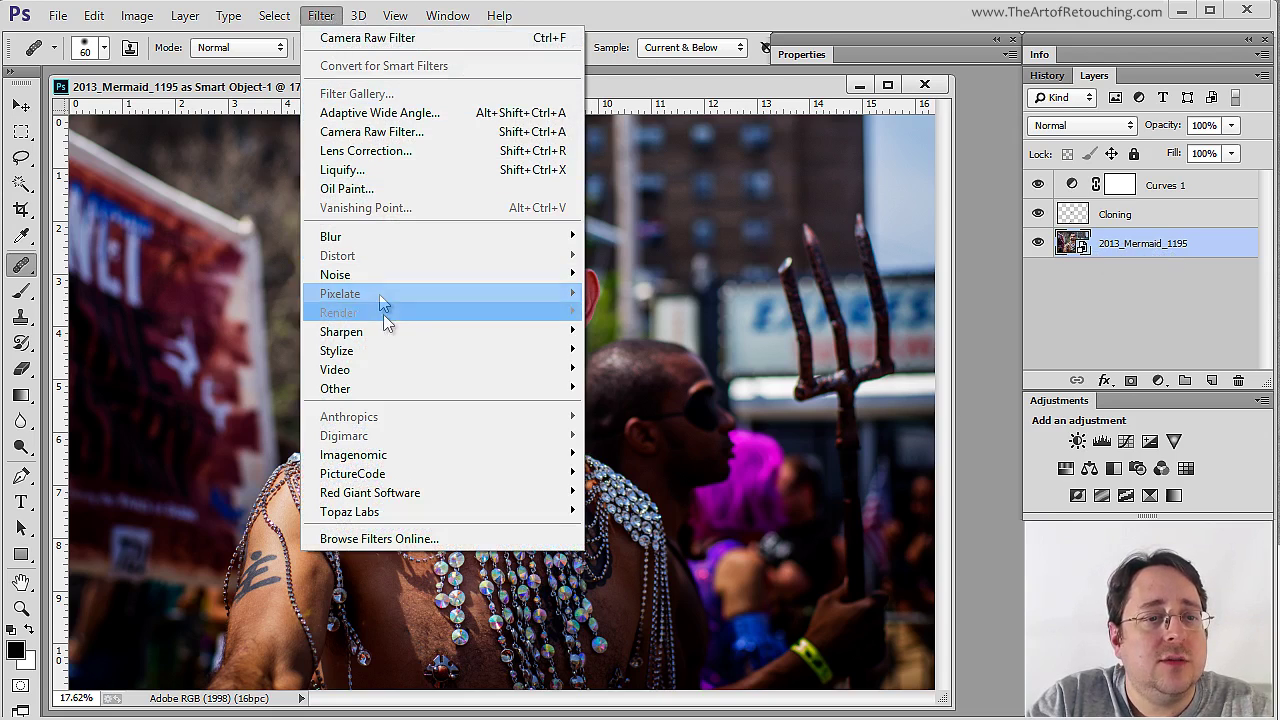
mouse_move(454, 274)
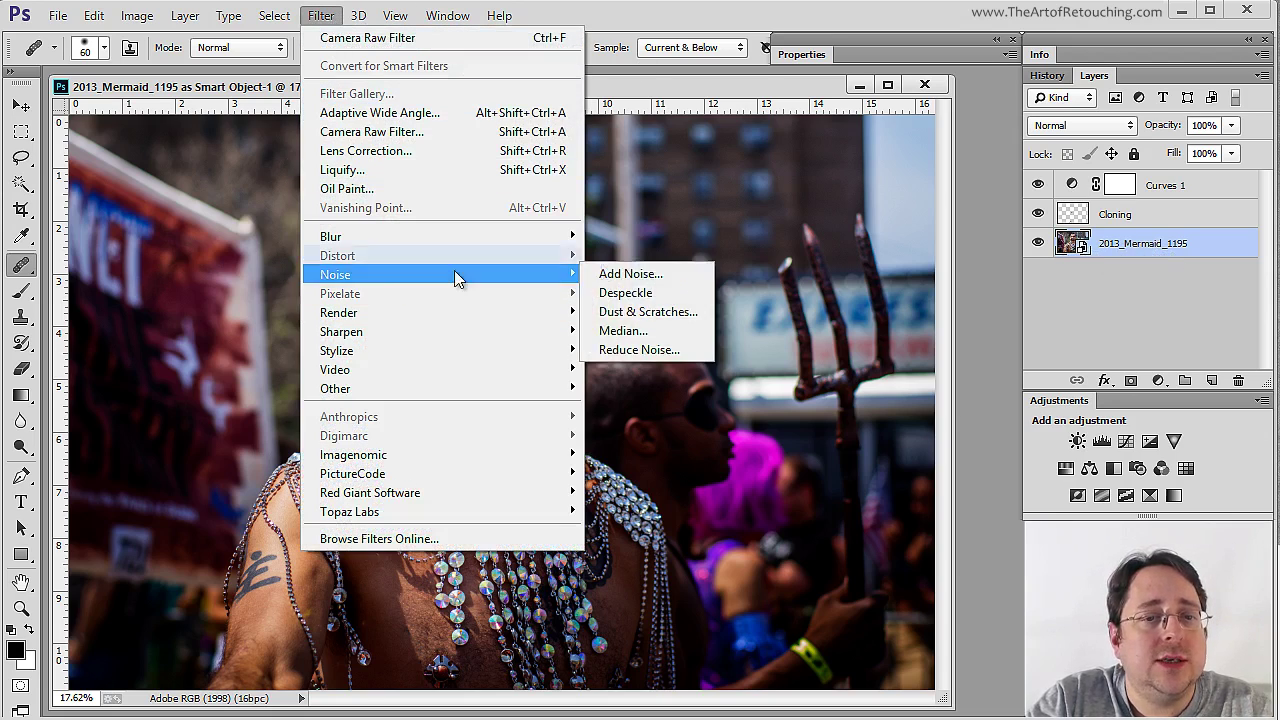
click(640, 274)
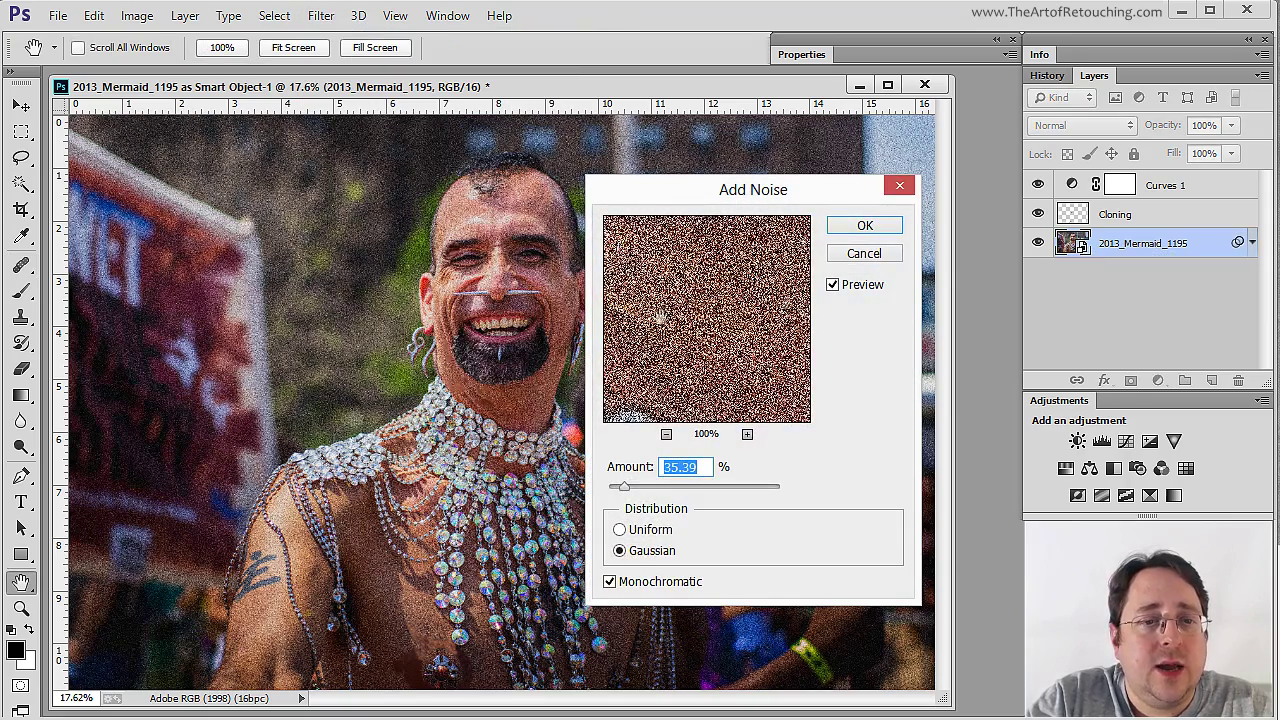
click(864, 225)
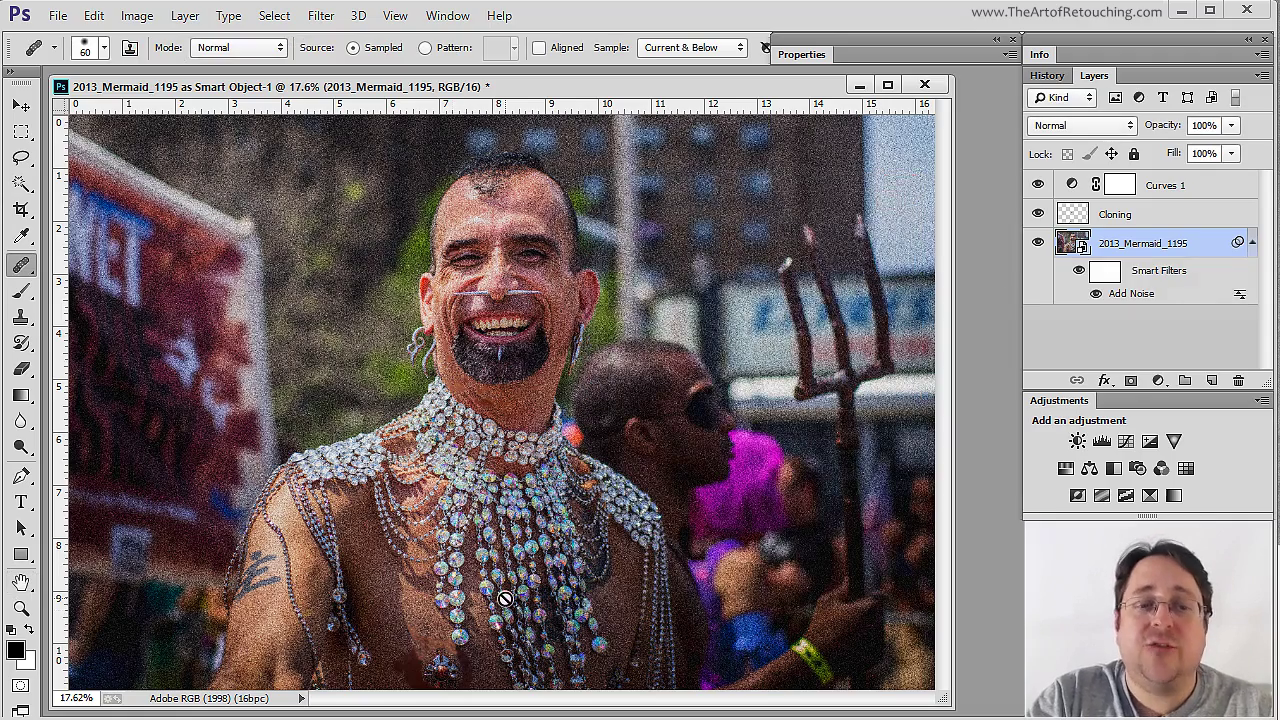
Examine how the cloned patches on the chest, neck and face compare with the noise on the photo layer
scroll(514, 652, up, 5)
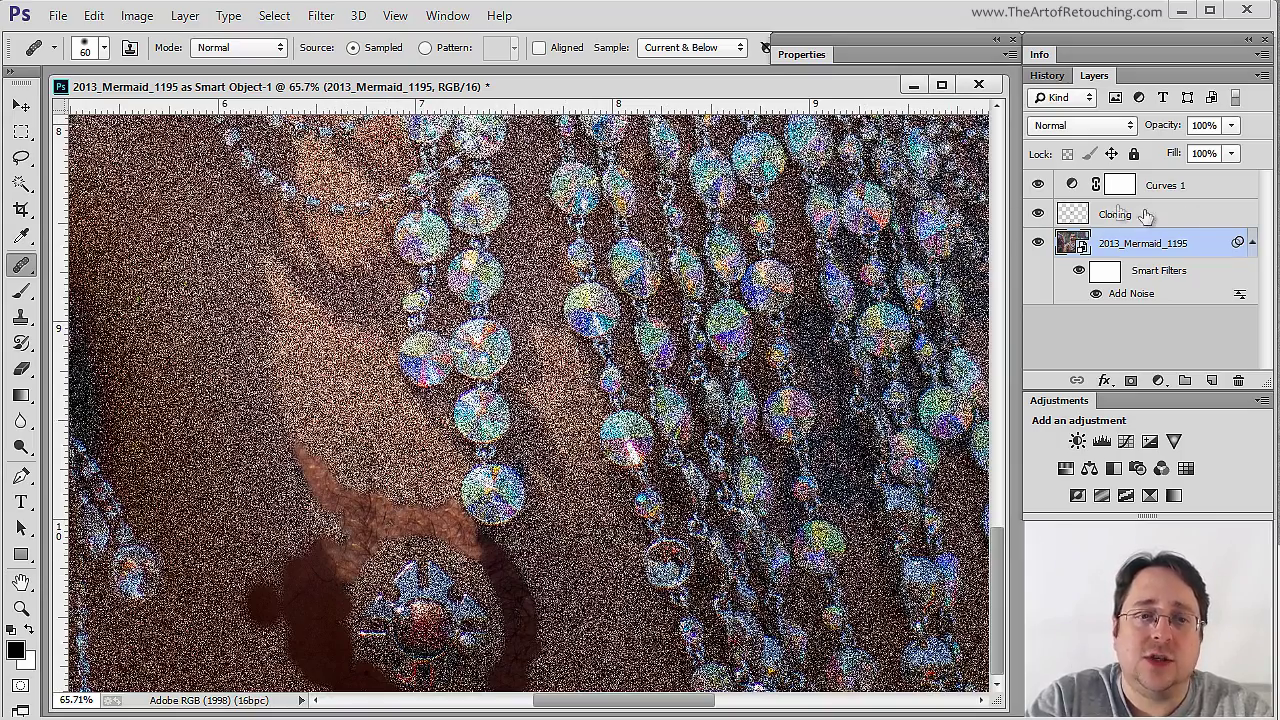
scroll(815, 218, up, 5)
scroll(530, 397, up, 5)
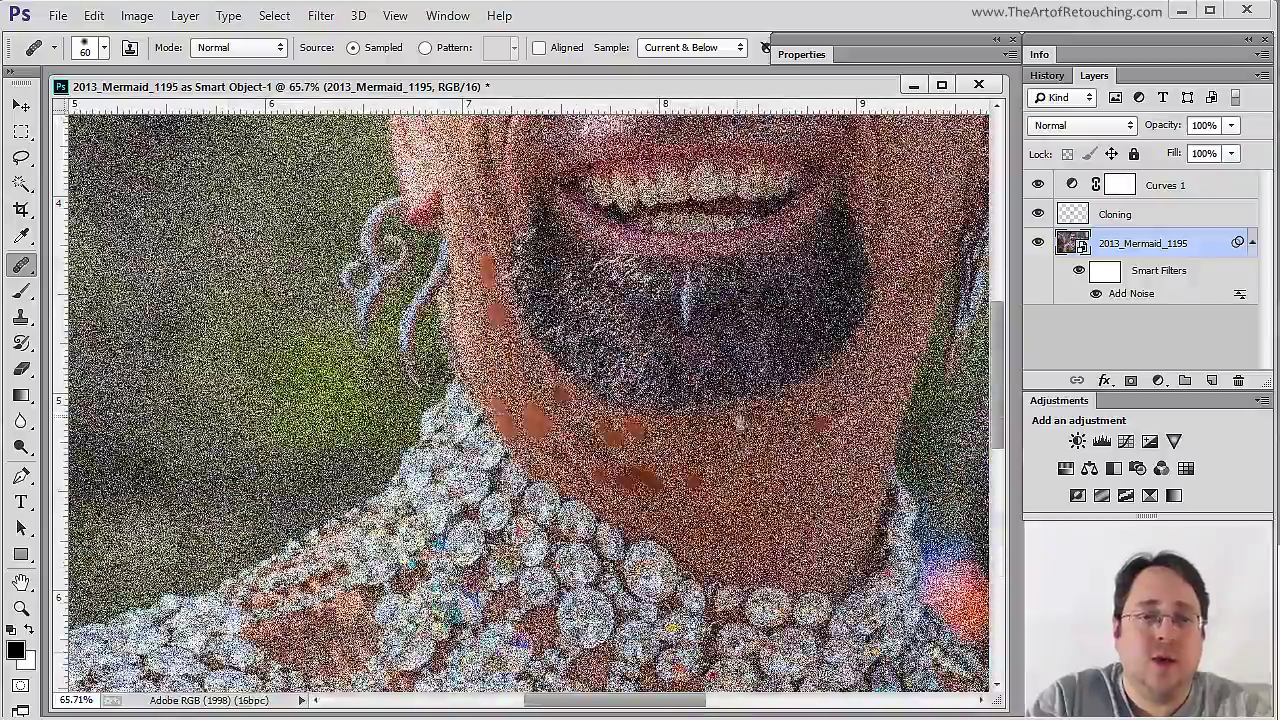
scroll(560, 350, up, 5)
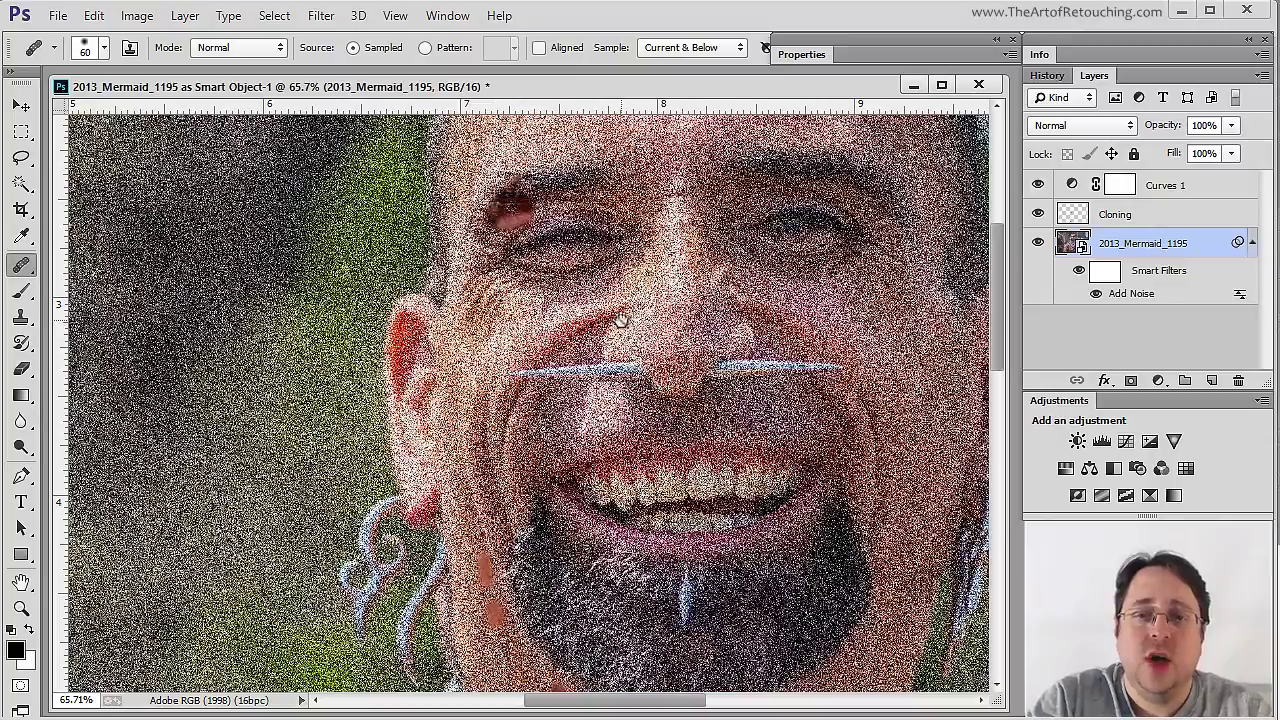
scroll(790, 438, down, 5)
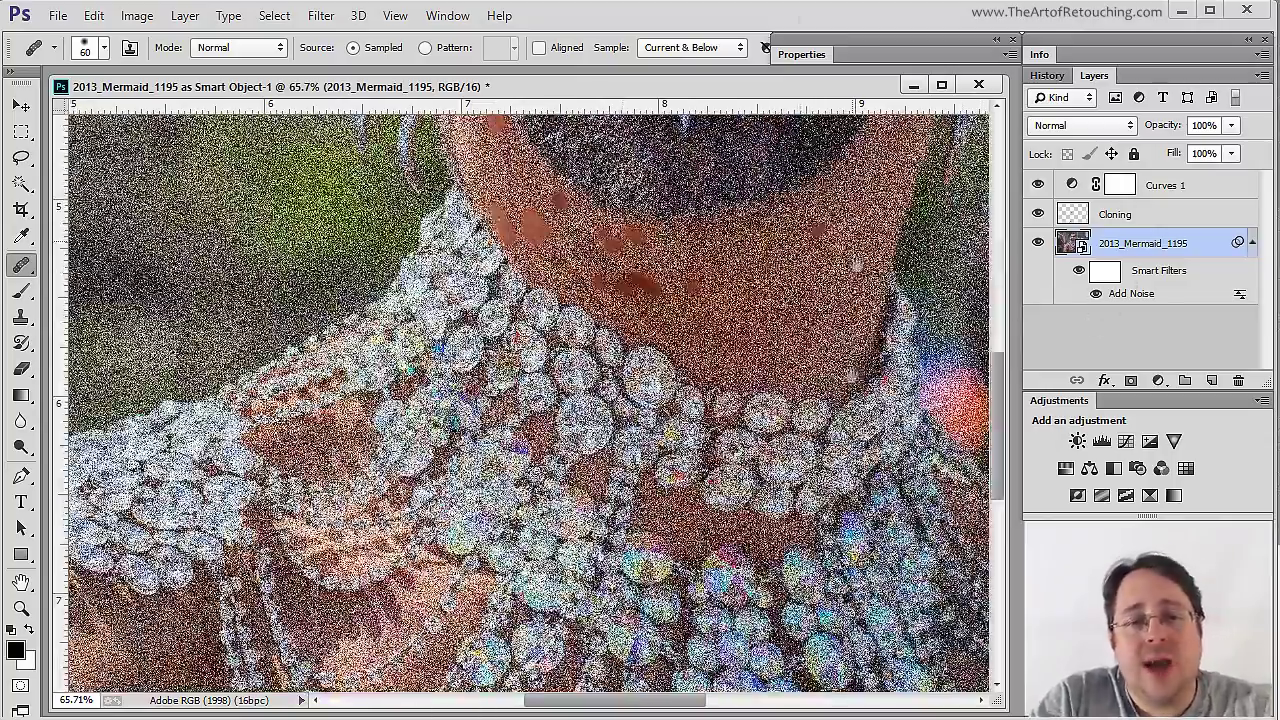
scroll(857, 266, down, 10)
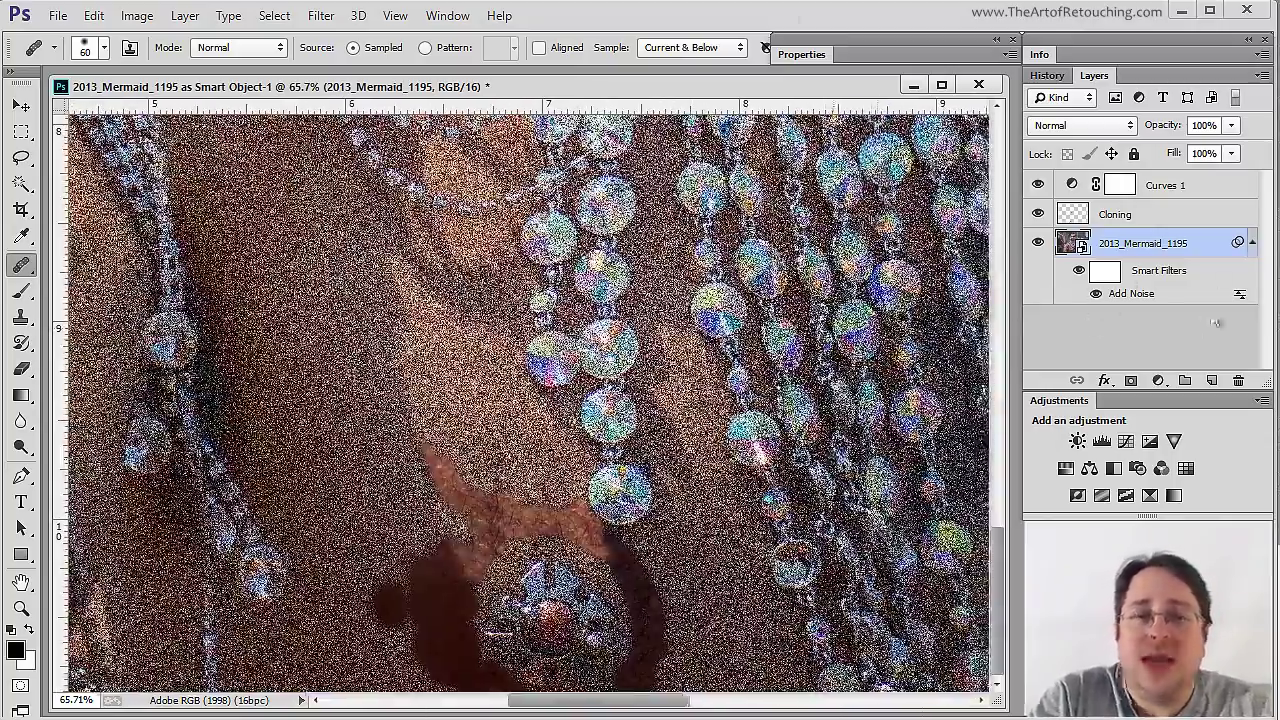
Apply the same 35.39% Gaussian, Monochromatic noise to the Cloning layer, and briefly hide the photo layer to inspect its strokes
click(1170, 218)
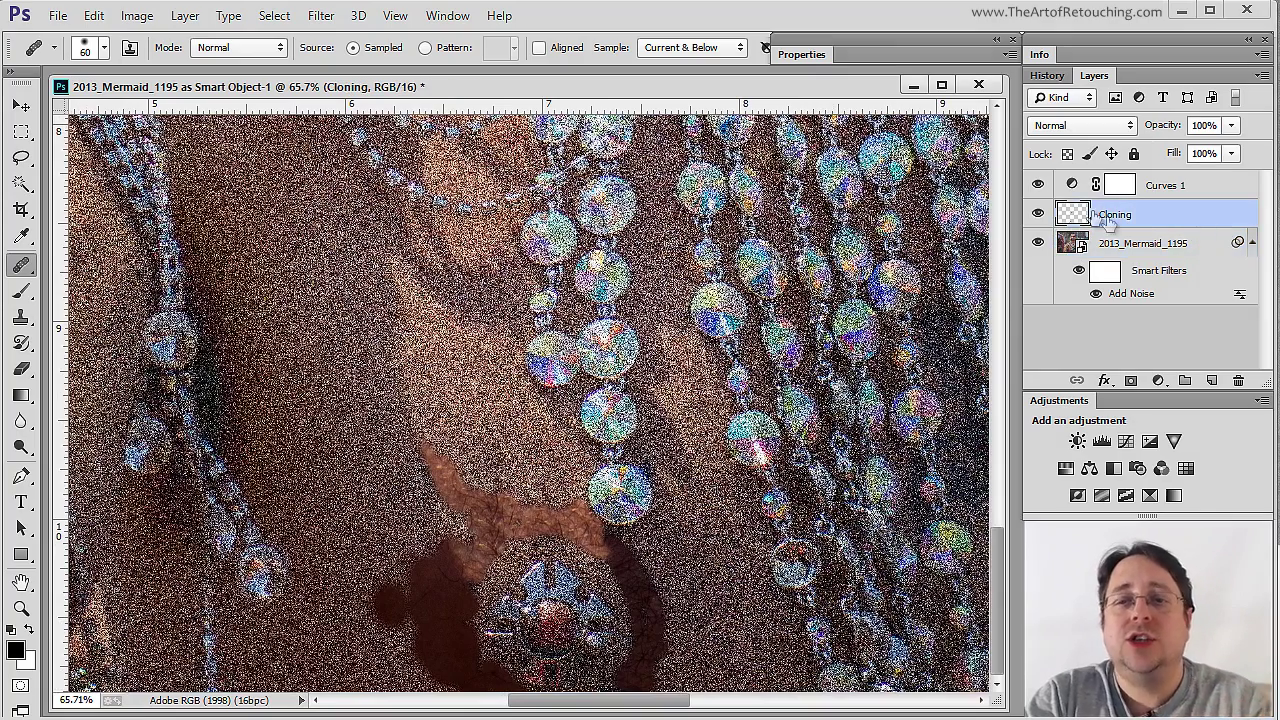
click(314, 17)
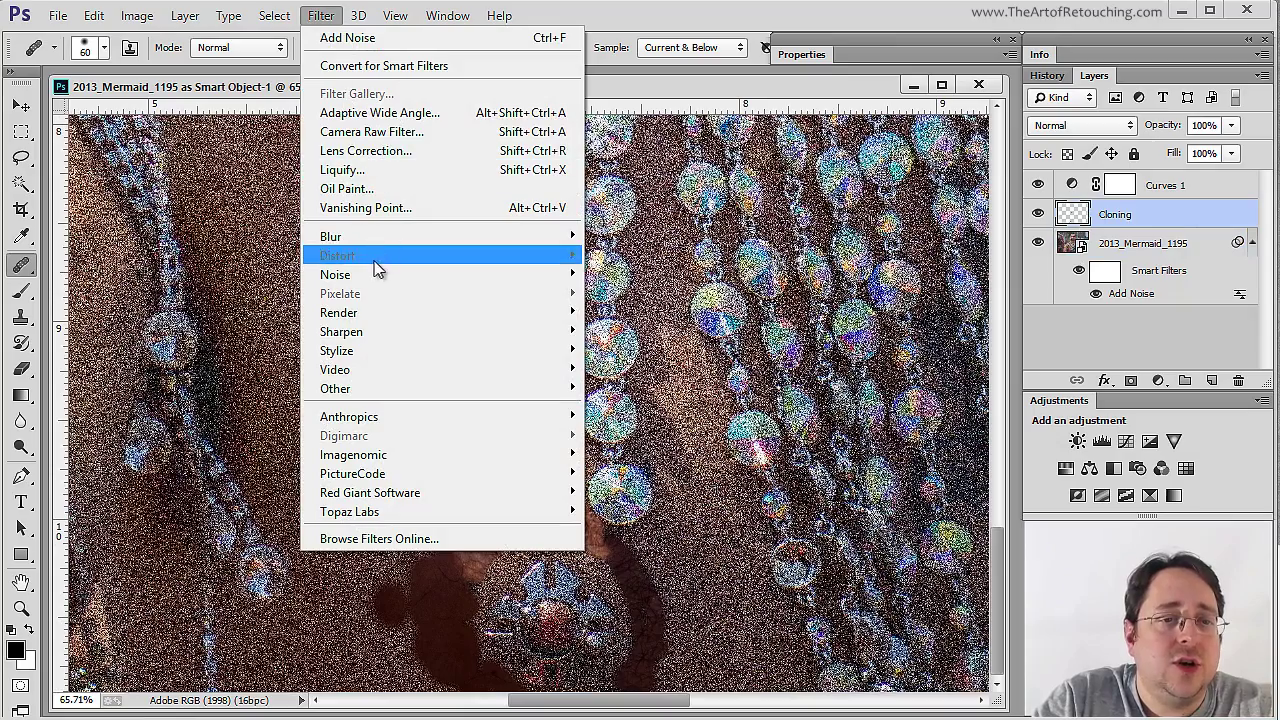
mouse_move(375, 278)
click(641, 274)
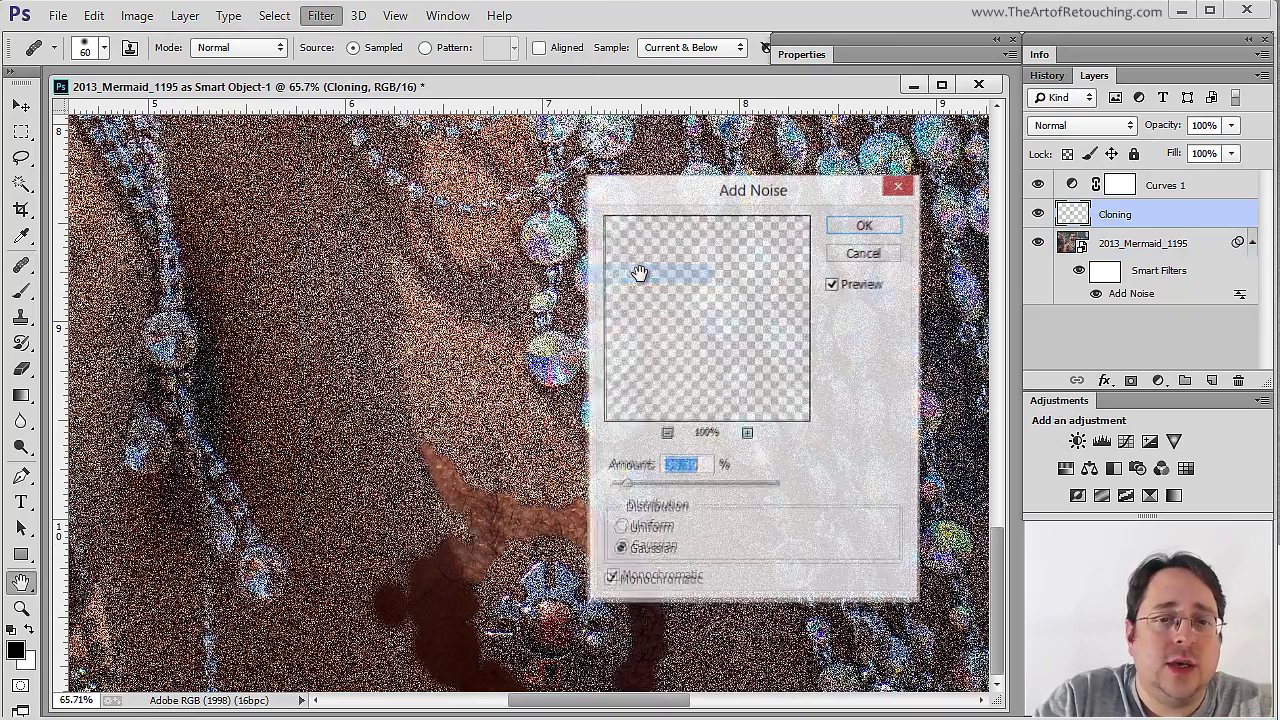
click(864, 225)
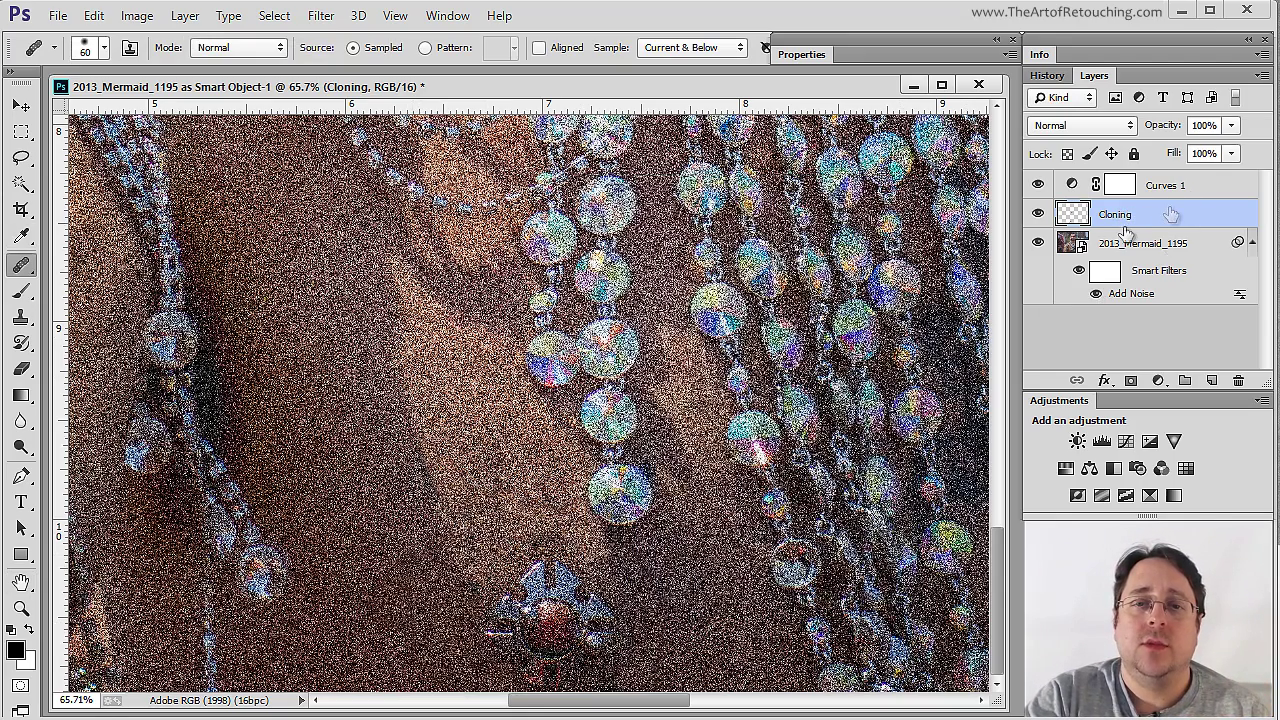
click(1037, 243)
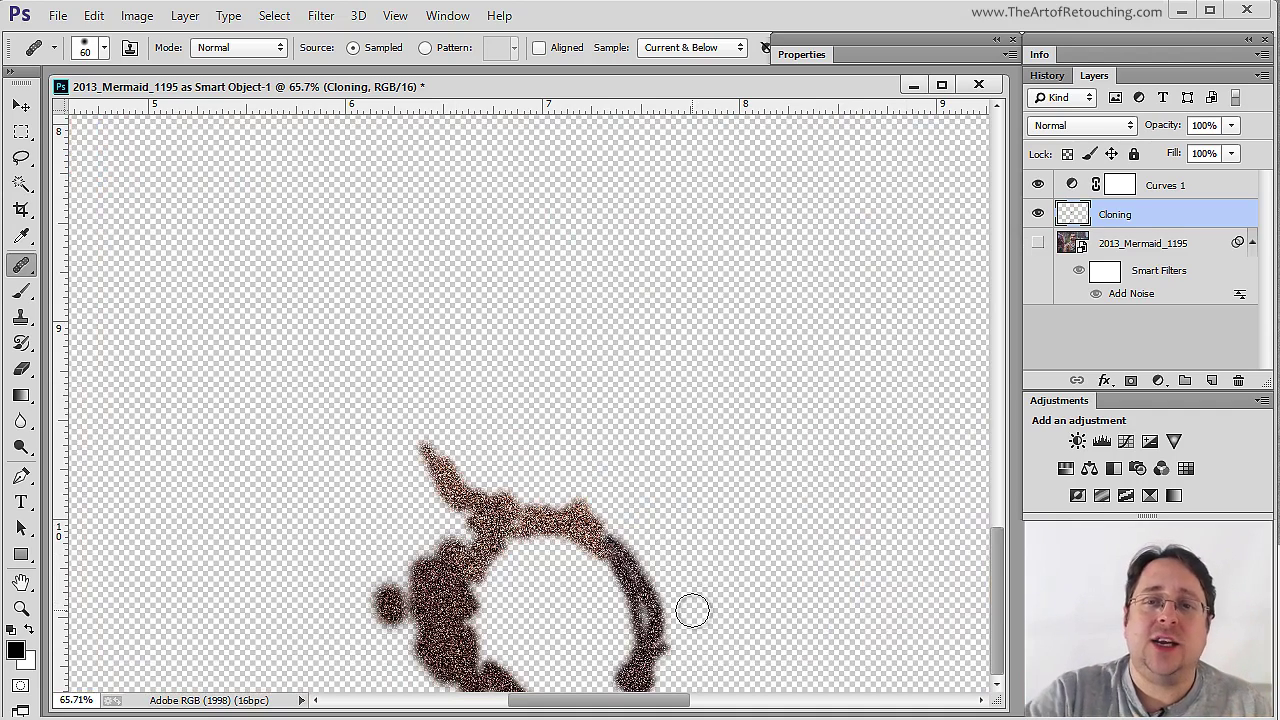
click(1038, 243)
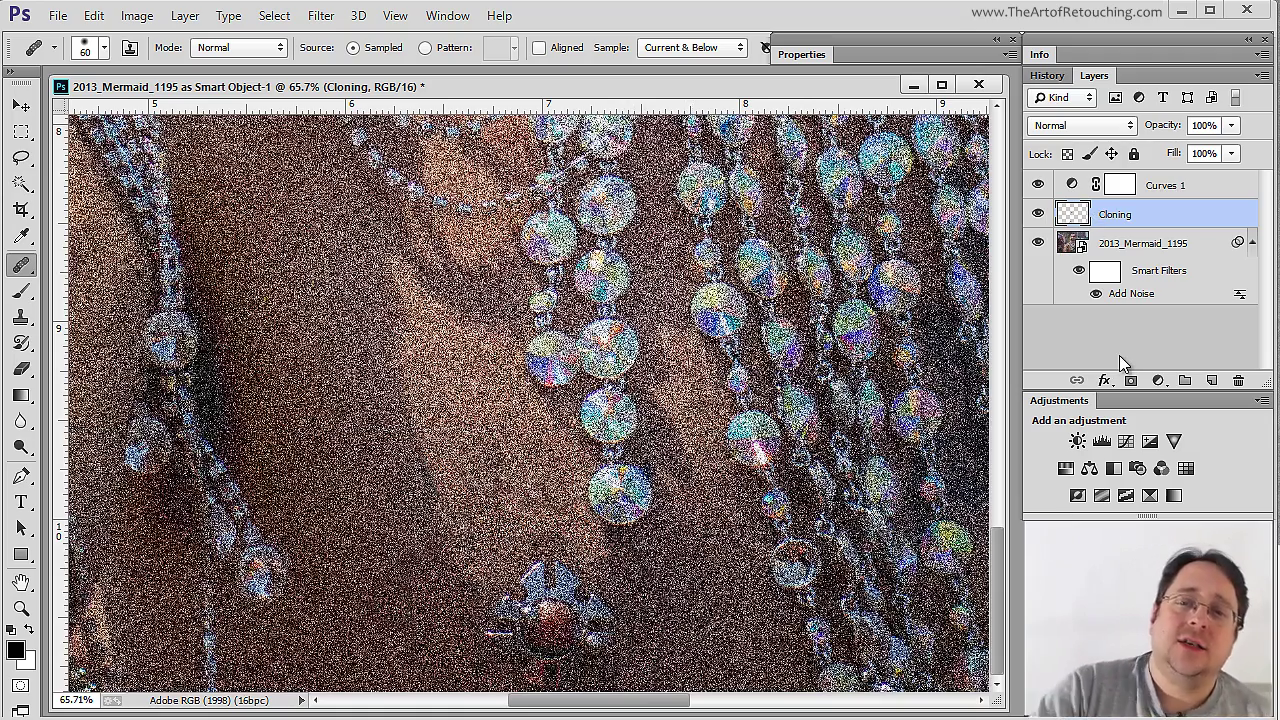
Preview the photo layer's Add Noise smart filter at 9.51% and discard the change
double_click(1138, 296)
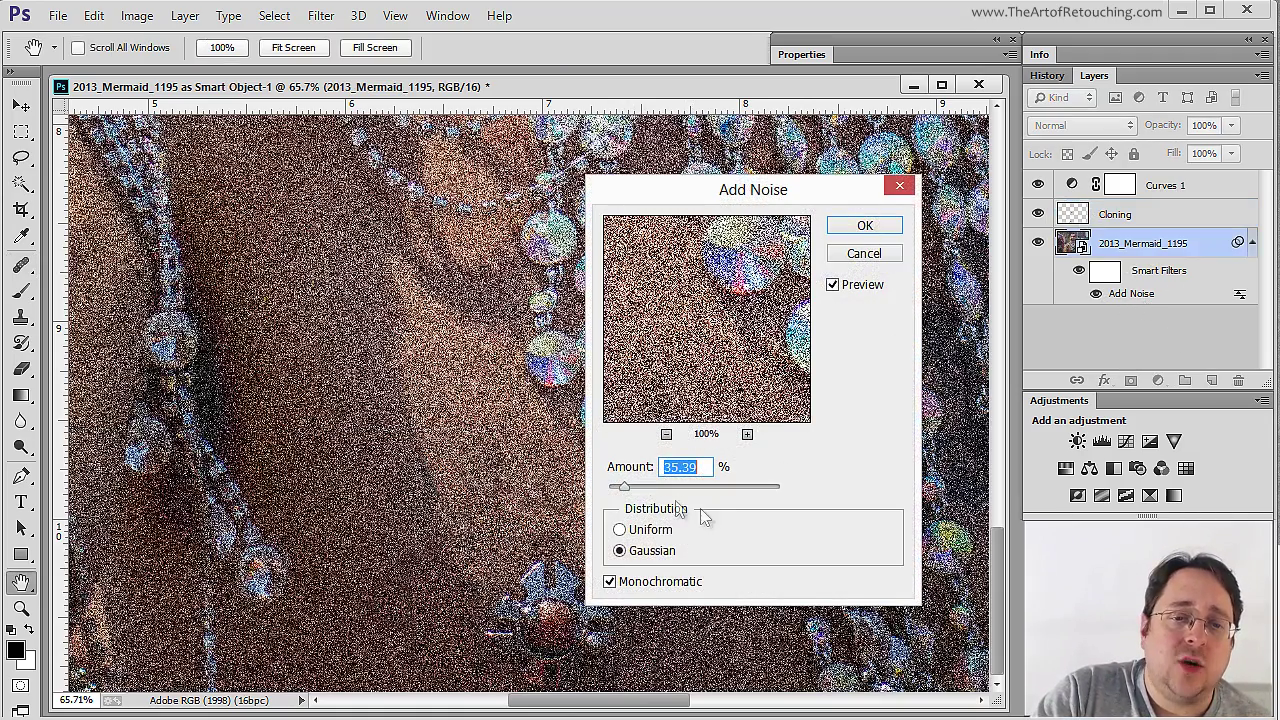
mouse_move(626, 488)
mouse_down()
mouse_move(611, 508)
mouse_move(620, 491)
mouse_up()
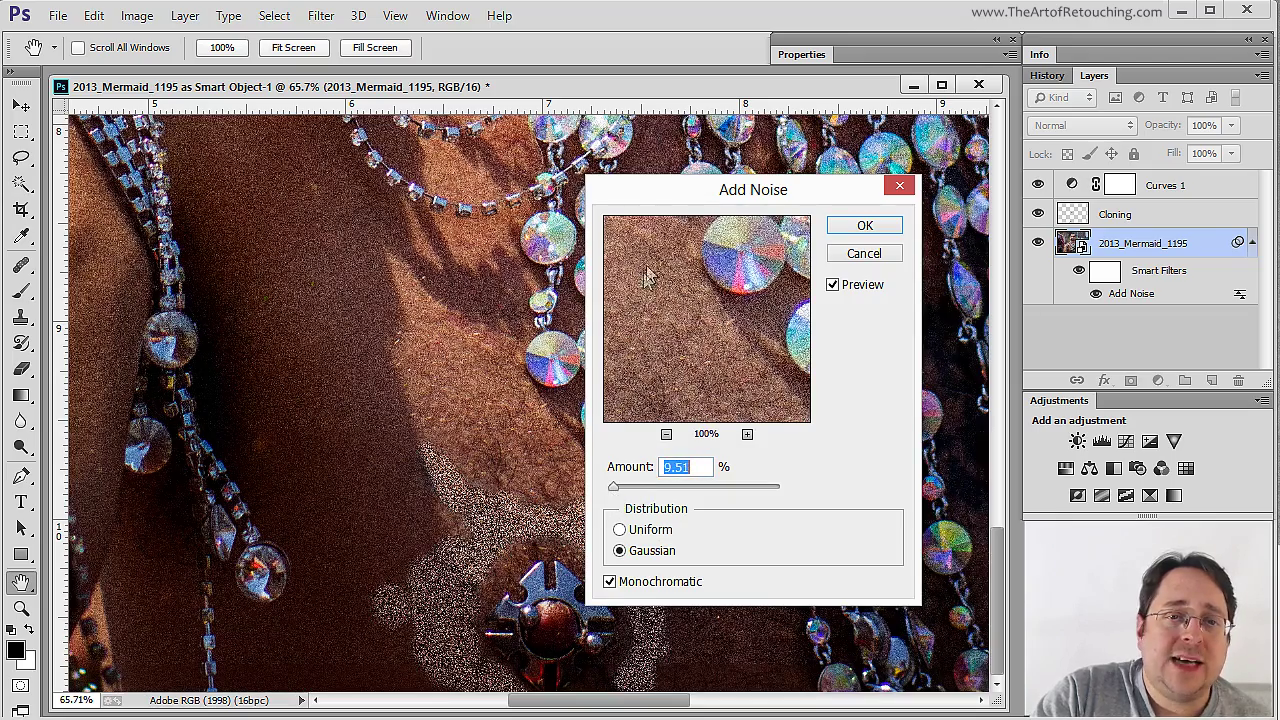
drag(668, 201, 825, 162)
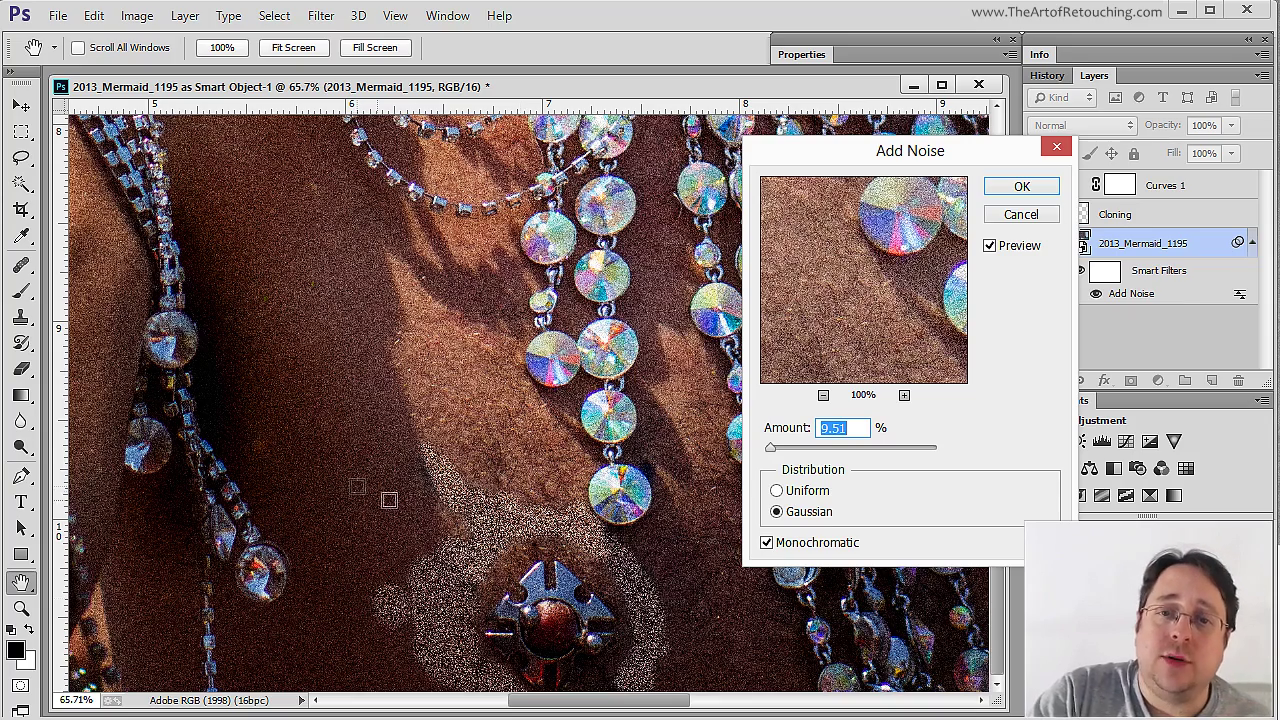
click(1021, 214)
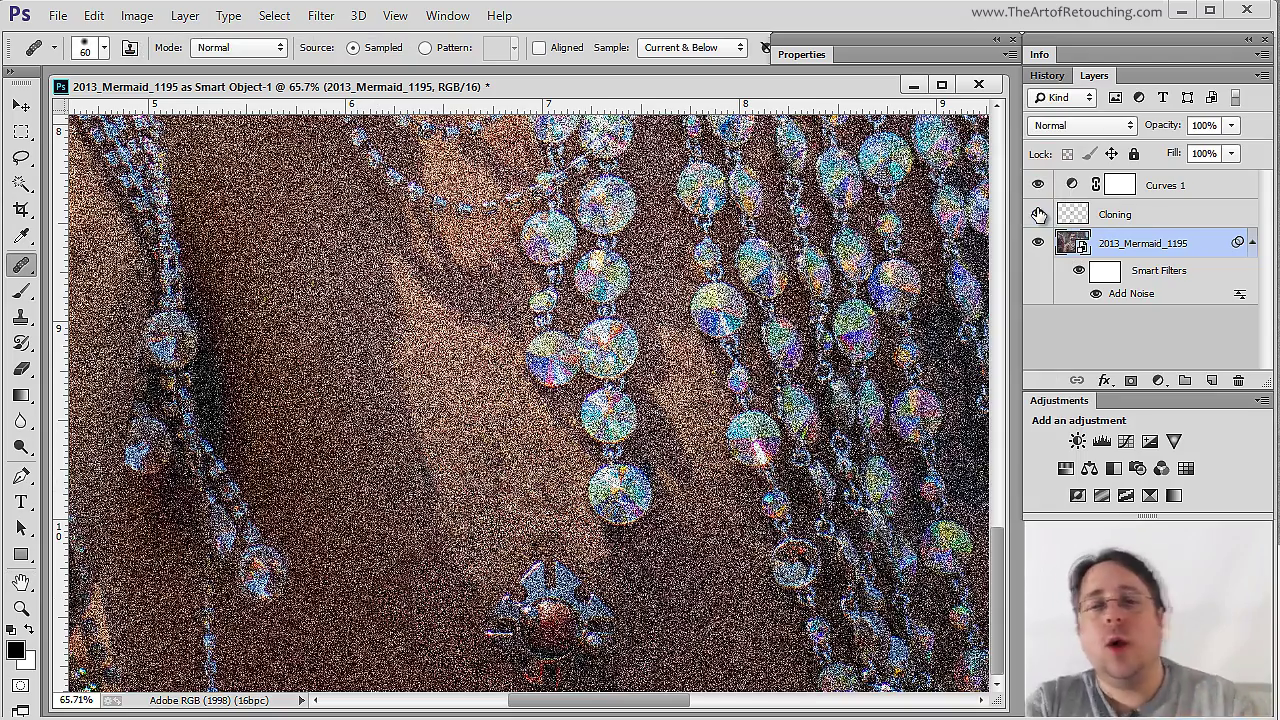
Revert the document to the Modify Curves Layer history state, undoing both Add Noise applications, and leave no layer selected
click(1048, 77)
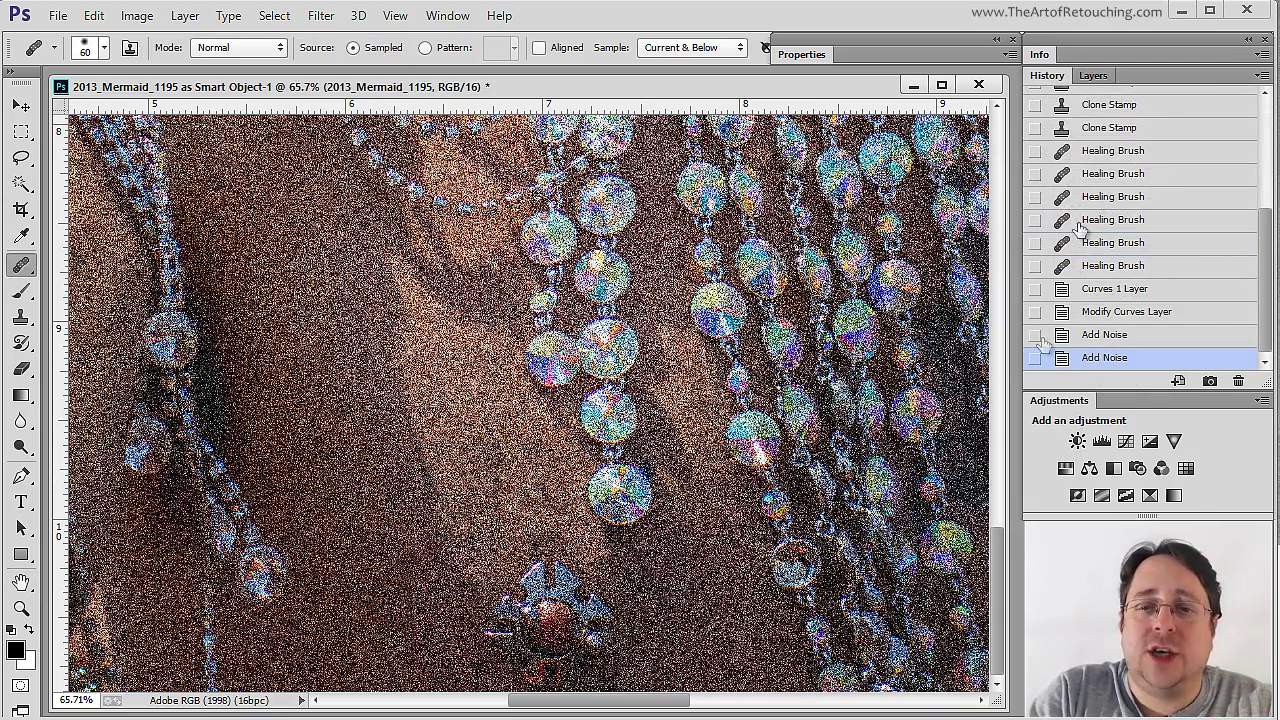
click(1158, 314)
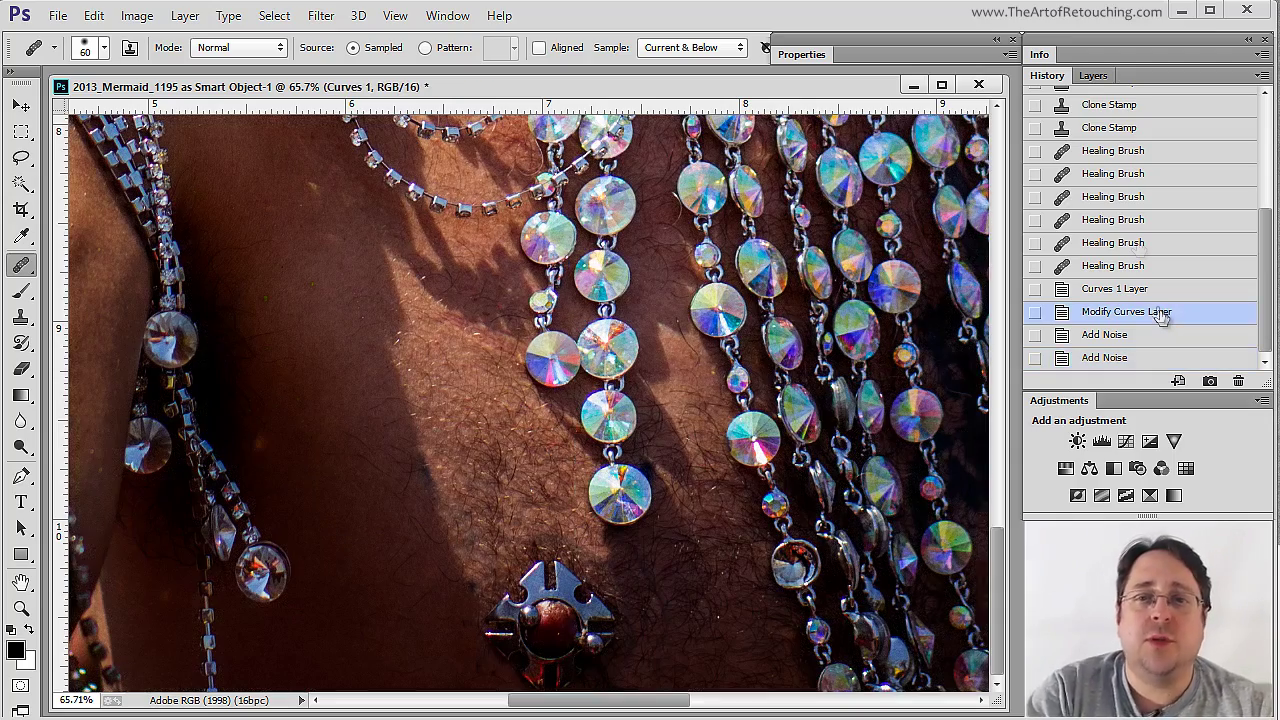
click(1091, 76)
click(1125, 325)
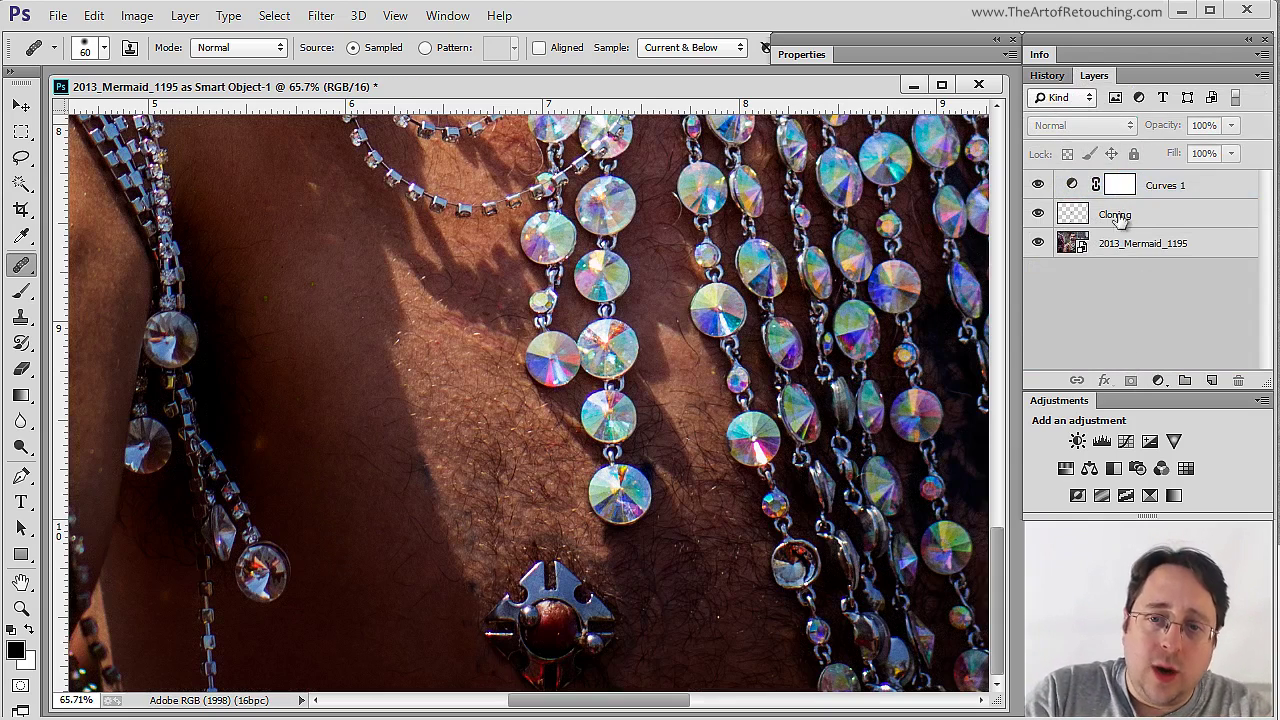
Float the Layers panel over the image and convert the Cloning layer to a smart object
click(1165, 210)
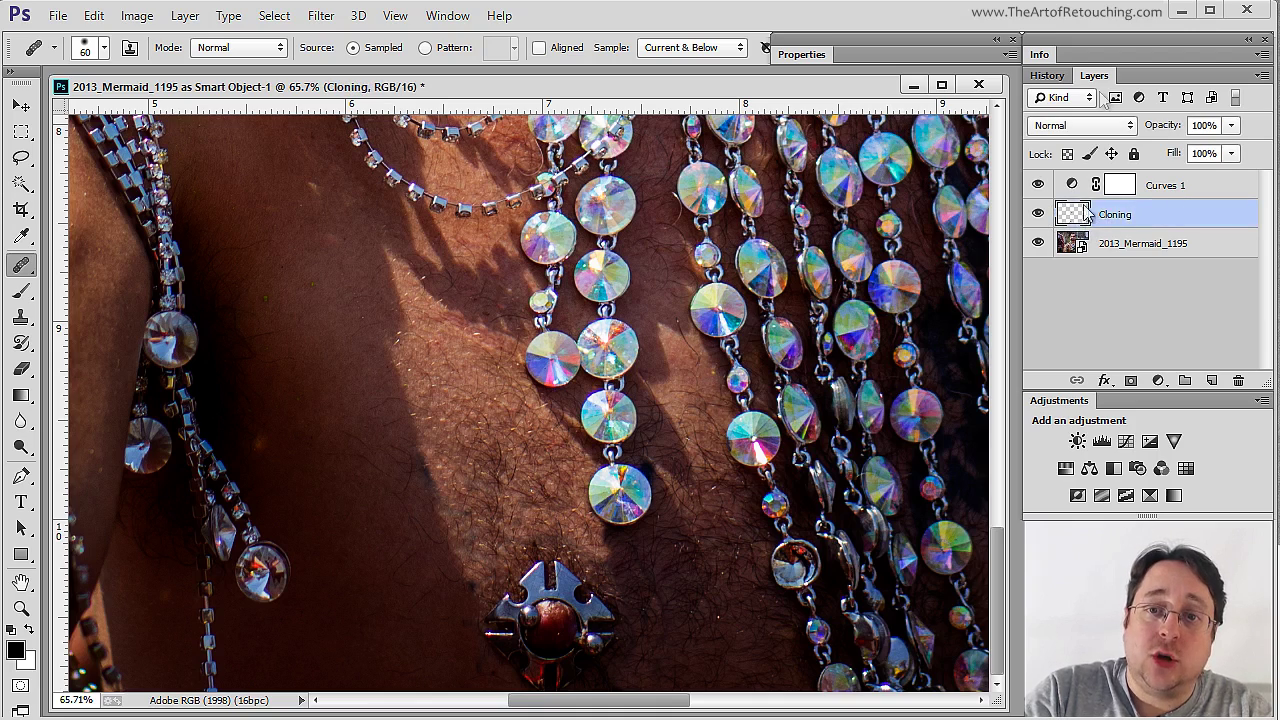
drag(1094, 76, 750, 190)
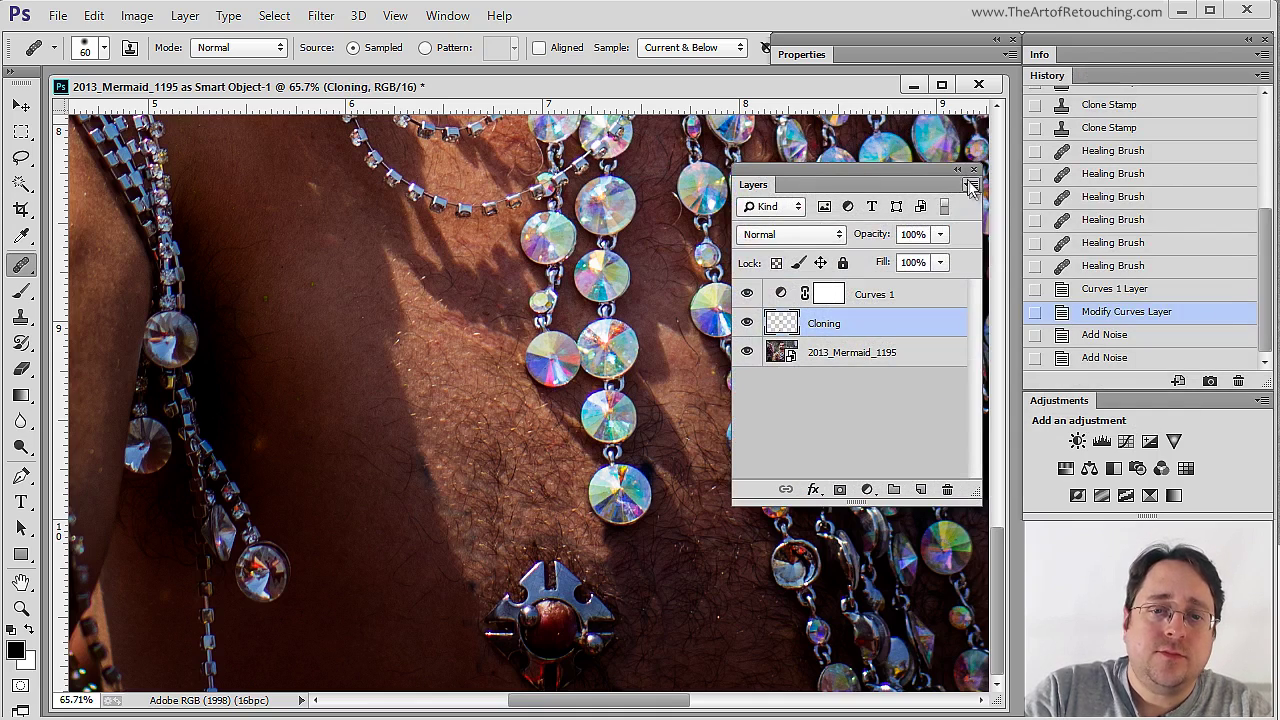
click(971, 184)
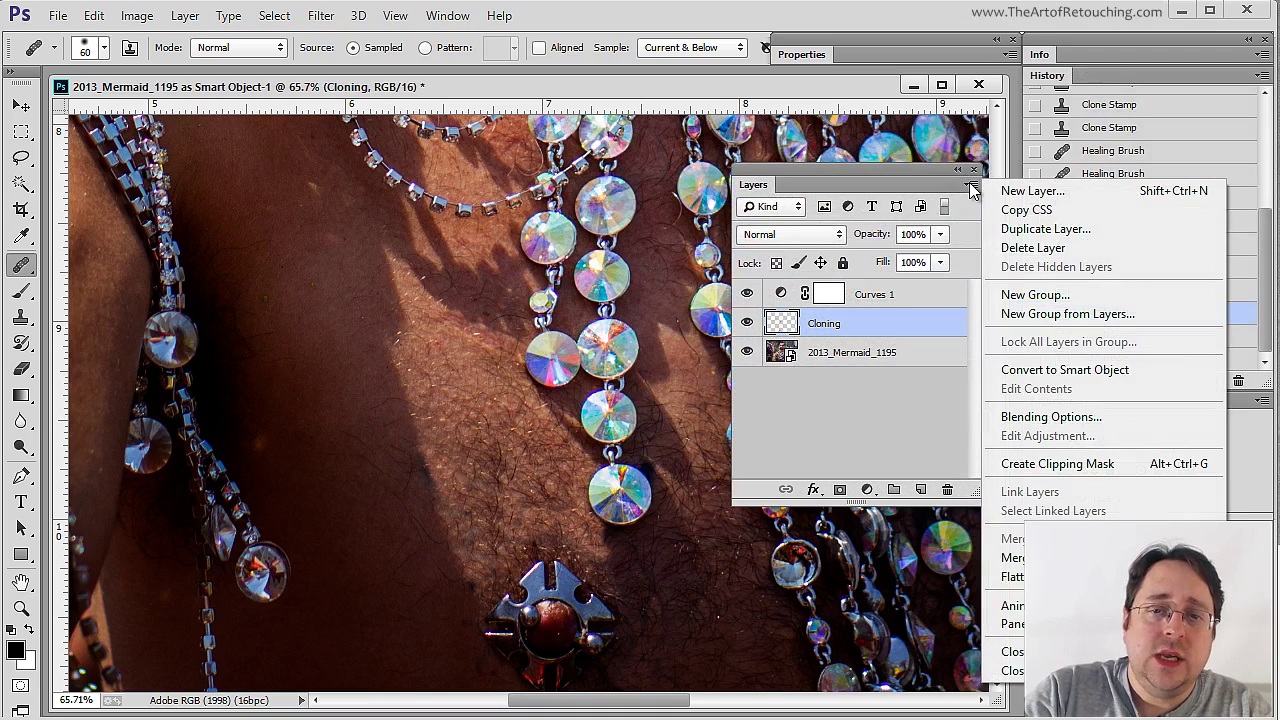
click(1137, 370)
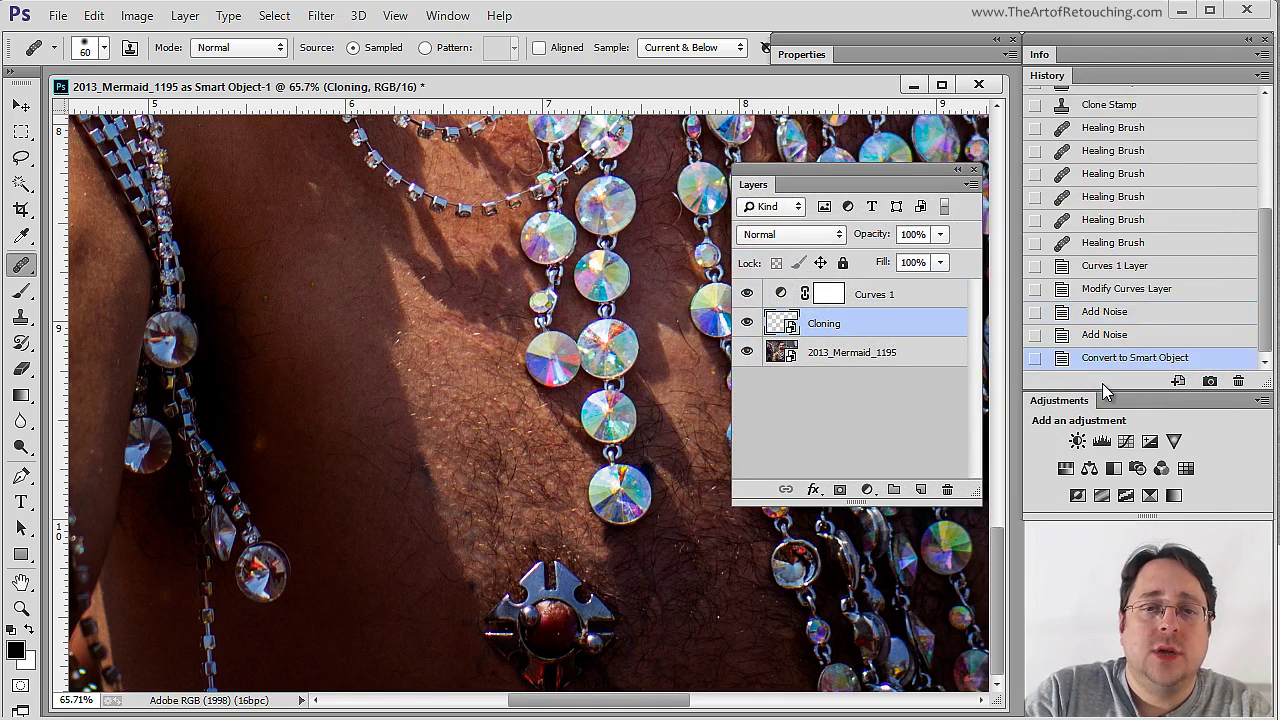
Dock the Layers panel and apply the last Add Noise filter to the 2013_Mermaid_1195 photo layer as a smart filter
mouse_move(752, 185)
mouse_down()
mouse_move(976, 90)
mouse_move(1073, 77)
mouse_up()
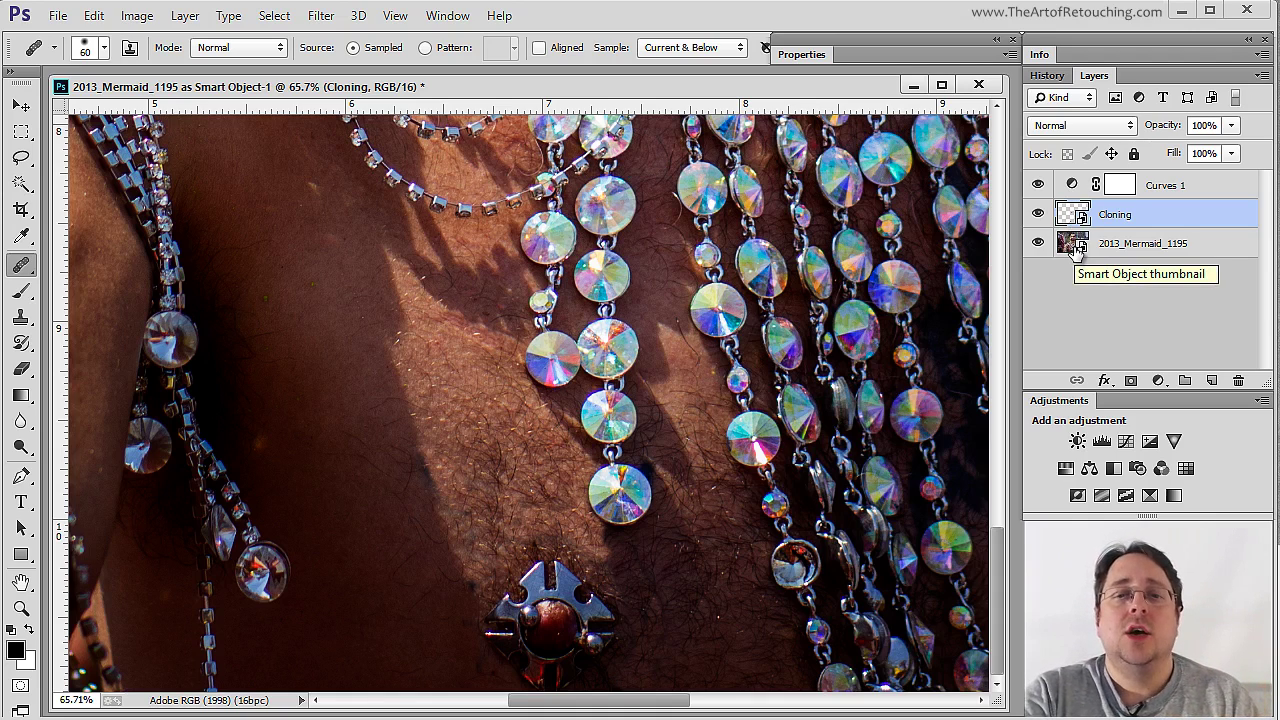
click(1074, 247)
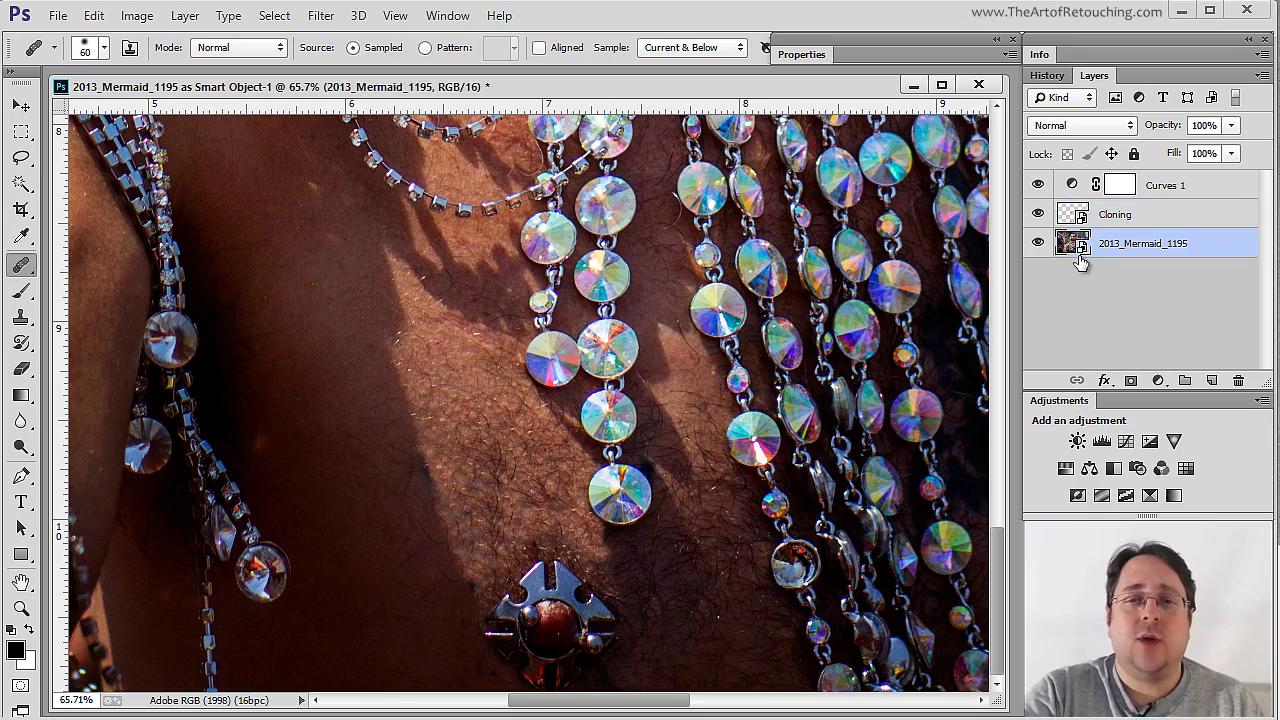
click(321, 16)
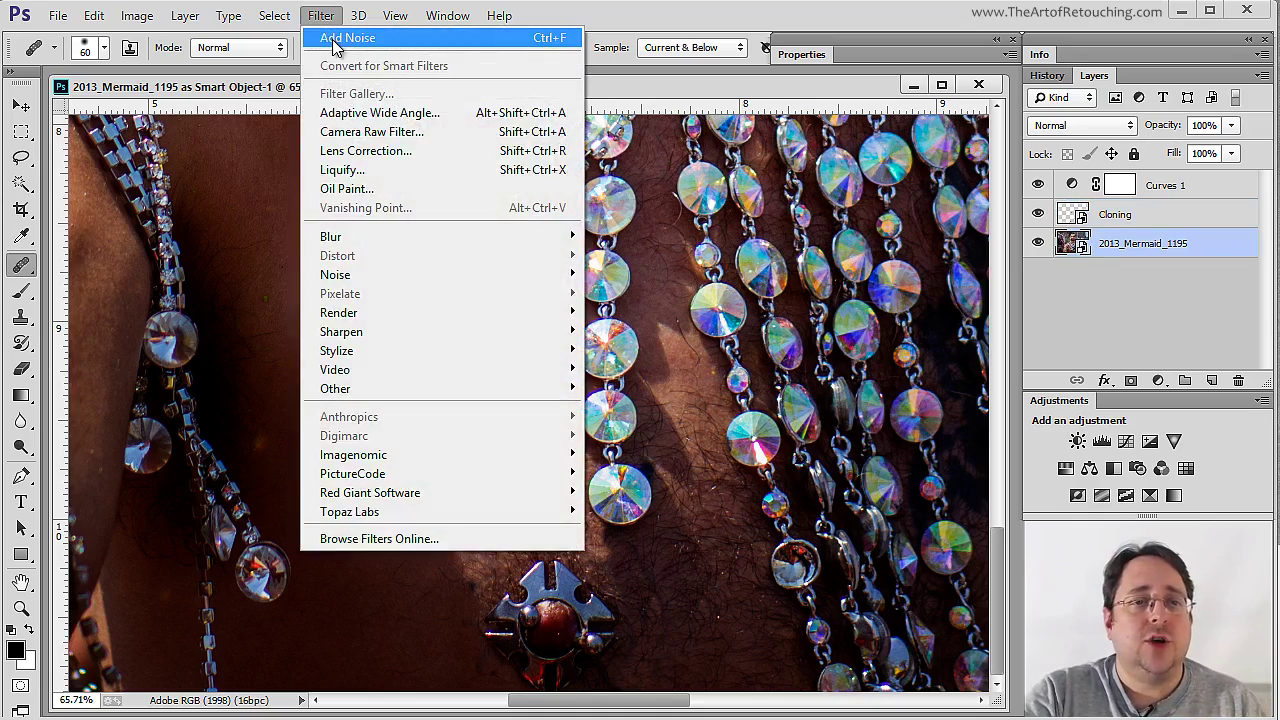
click(338, 38)
click(1024, 188)
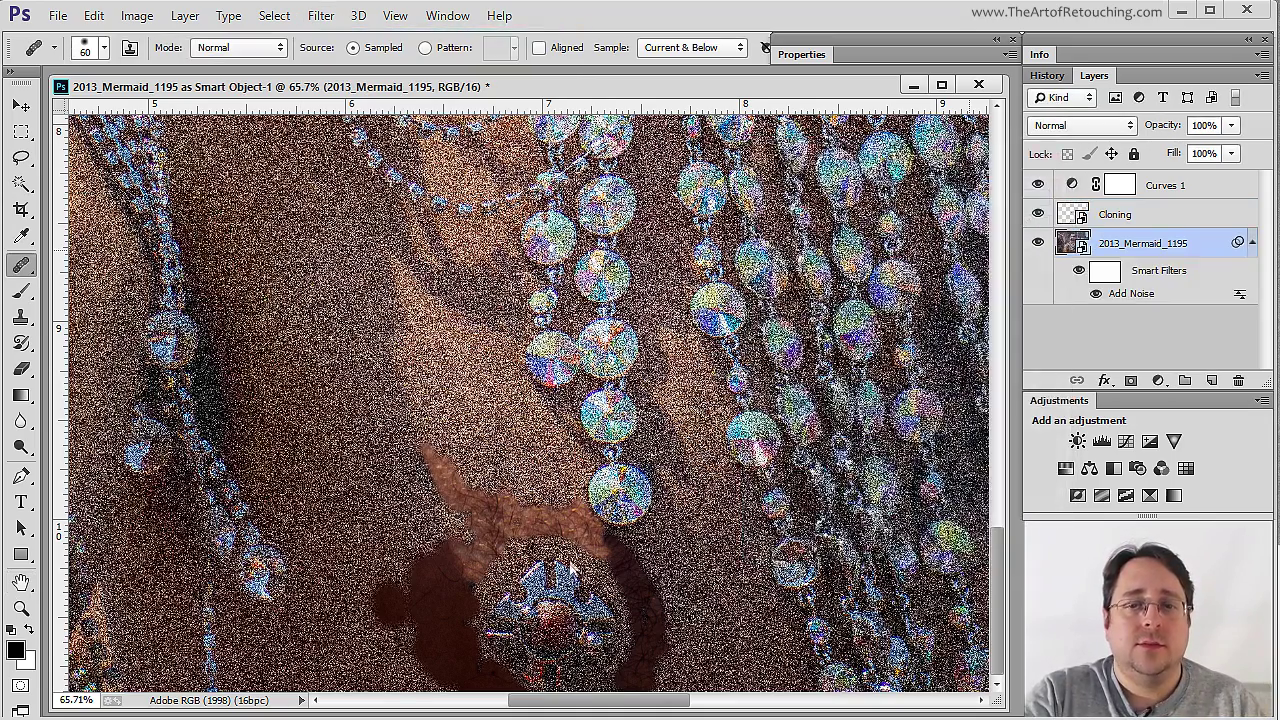
Apply Add Noise at 35.39%, Gaussian, Monochromatic, to the Cloning layer as a smart filter, and reselect the photo layer
click(1152, 218)
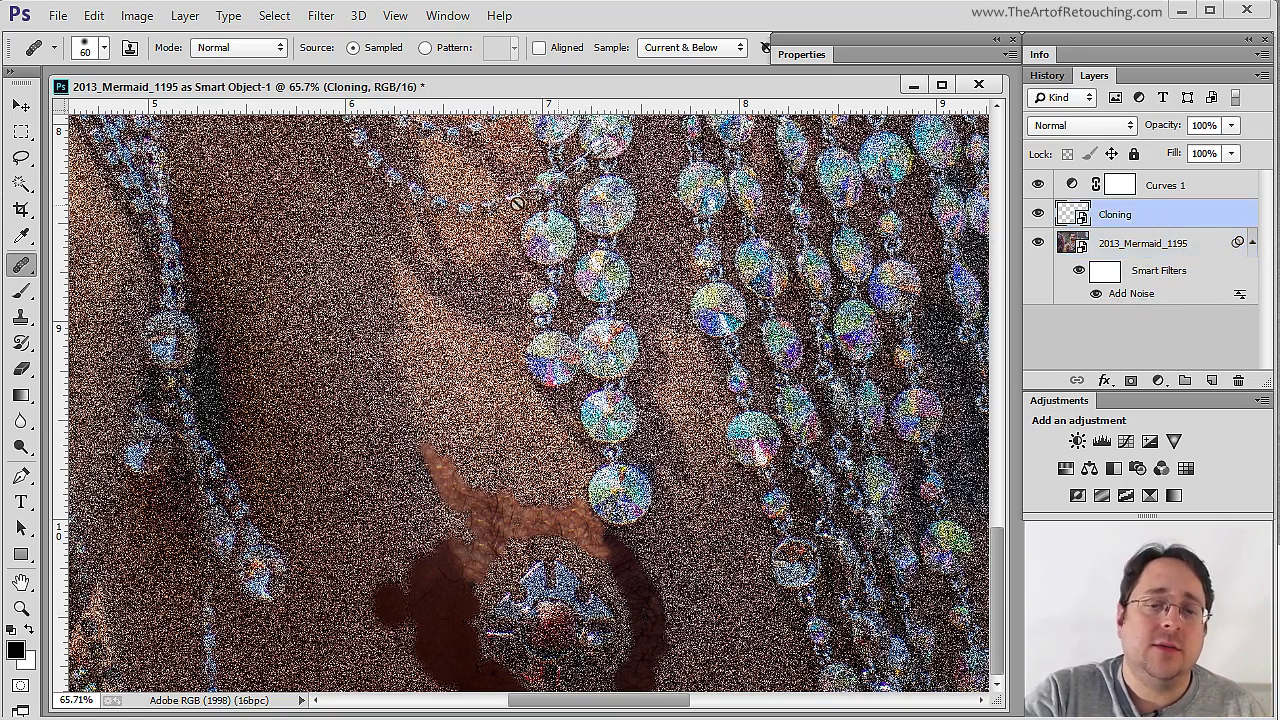
click(324, 18)
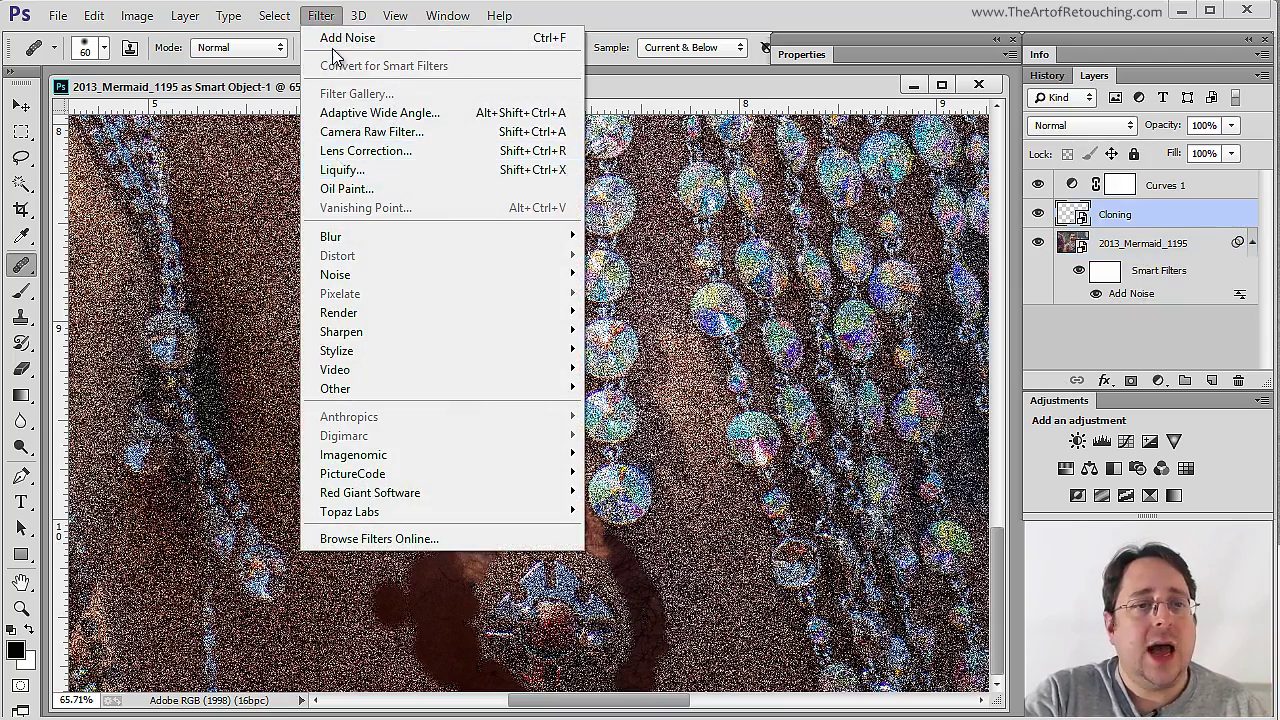
click(342, 38)
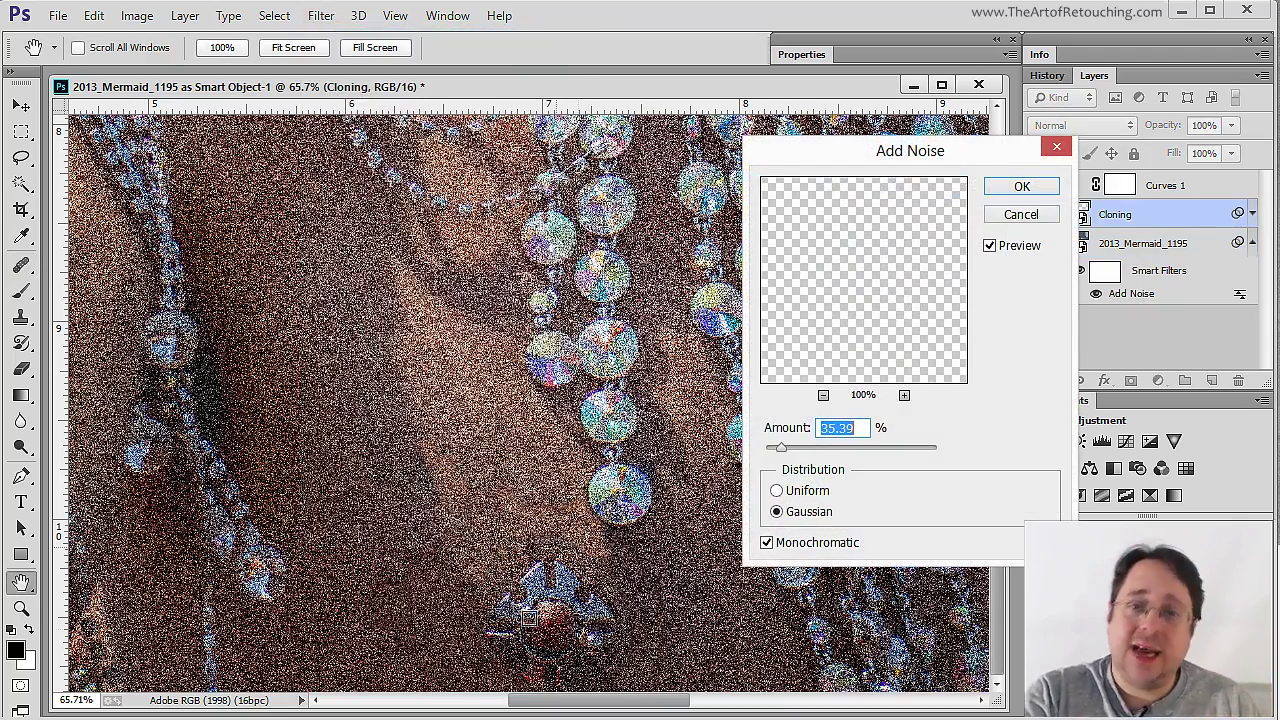
click(1035, 188)
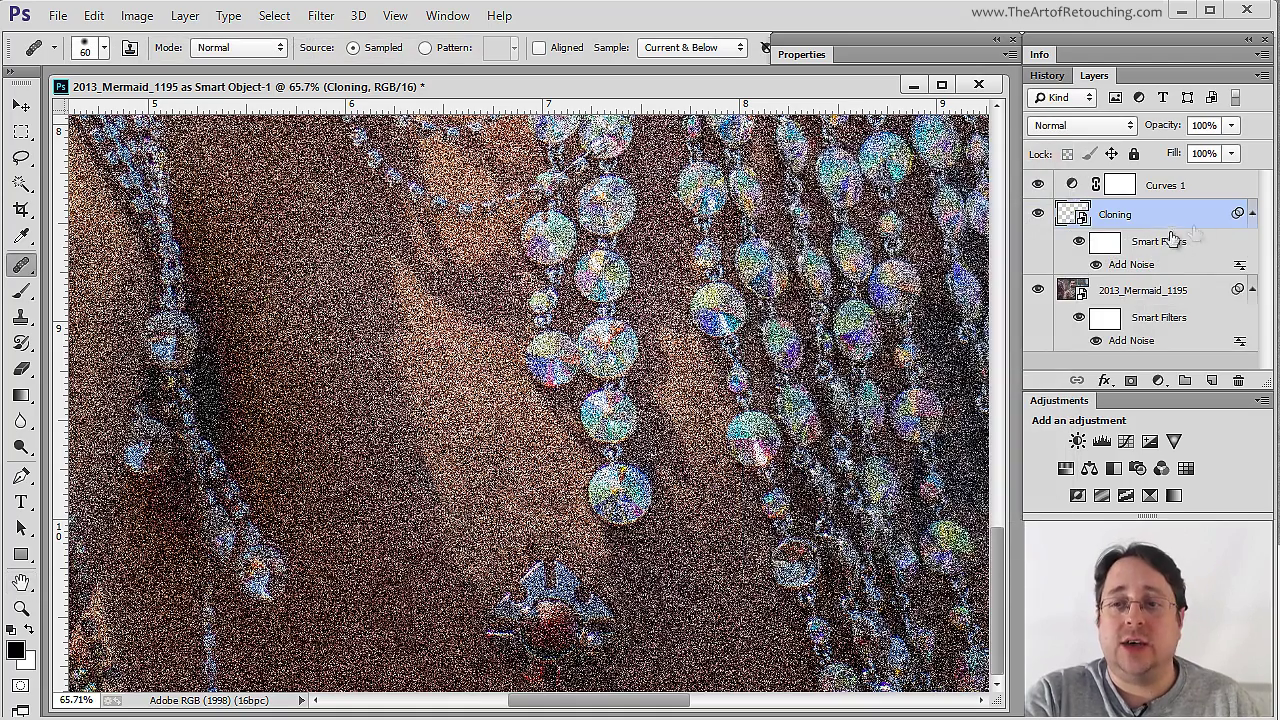
click(1158, 293)
click(1137, 205)
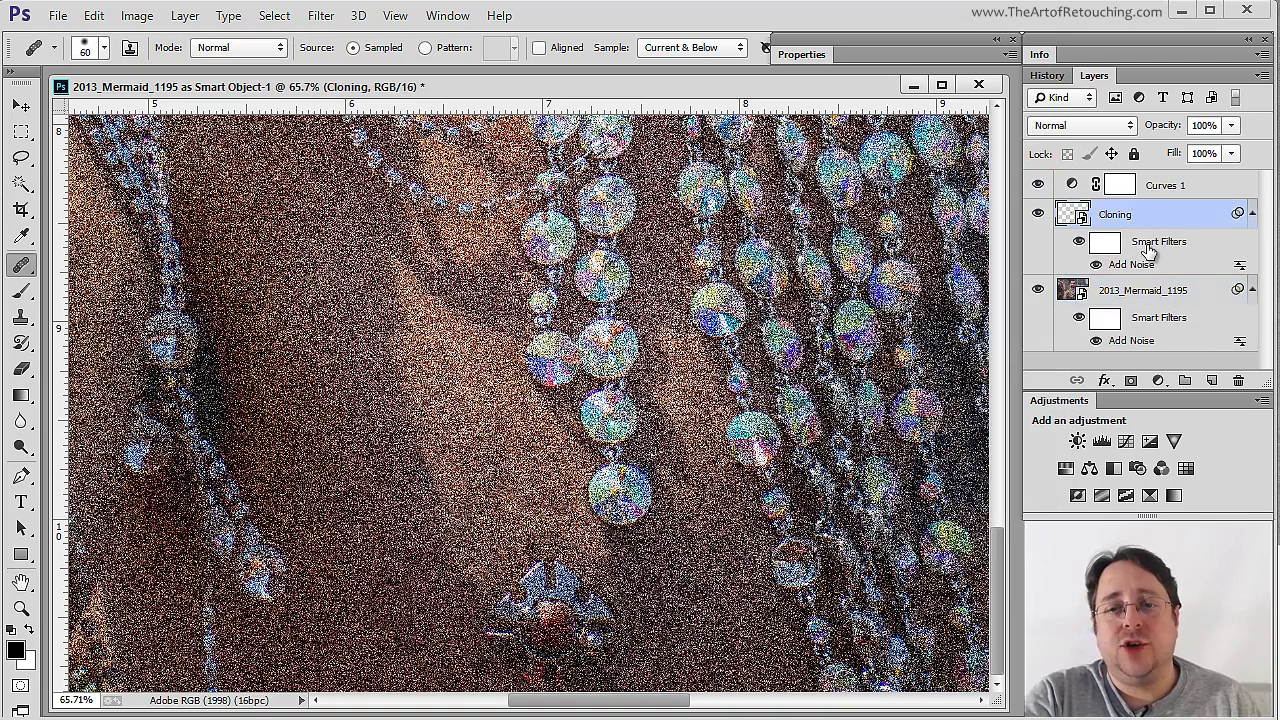
click(1180, 330)
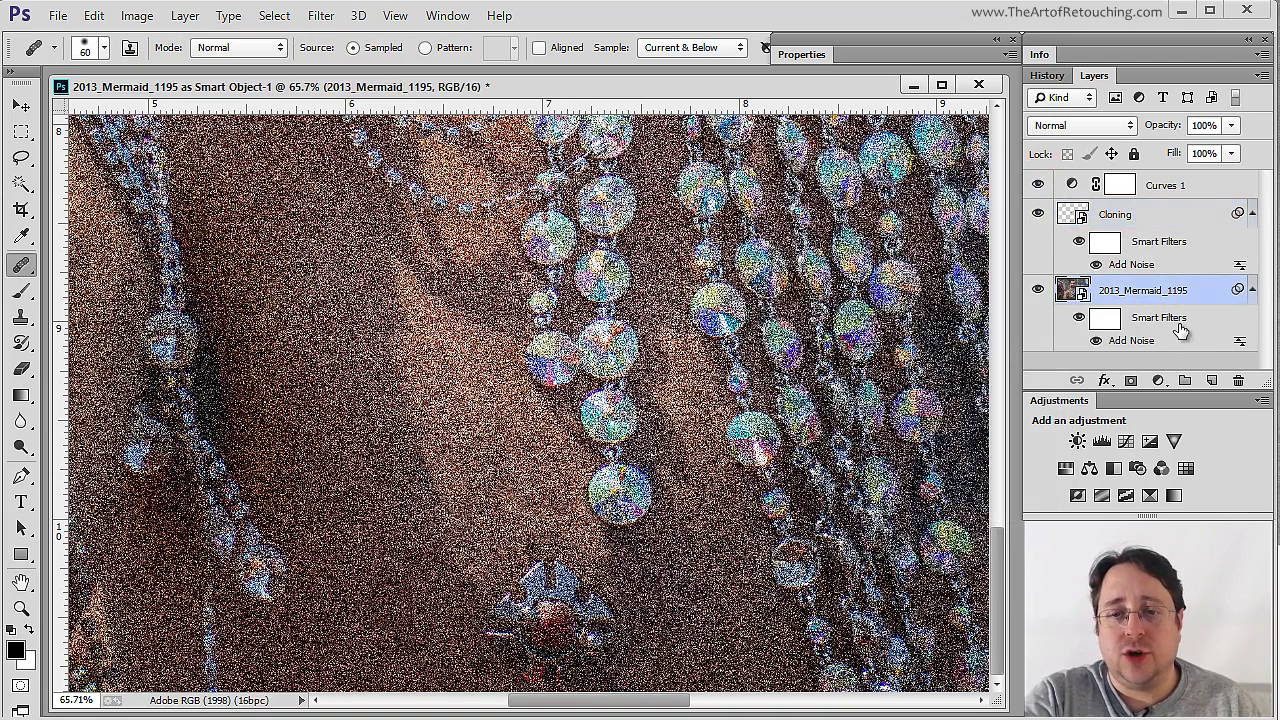
Set the Add Noise smart filter amount to 15% on the Cloning layer and then on the photo layer
double_click(1131, 264)
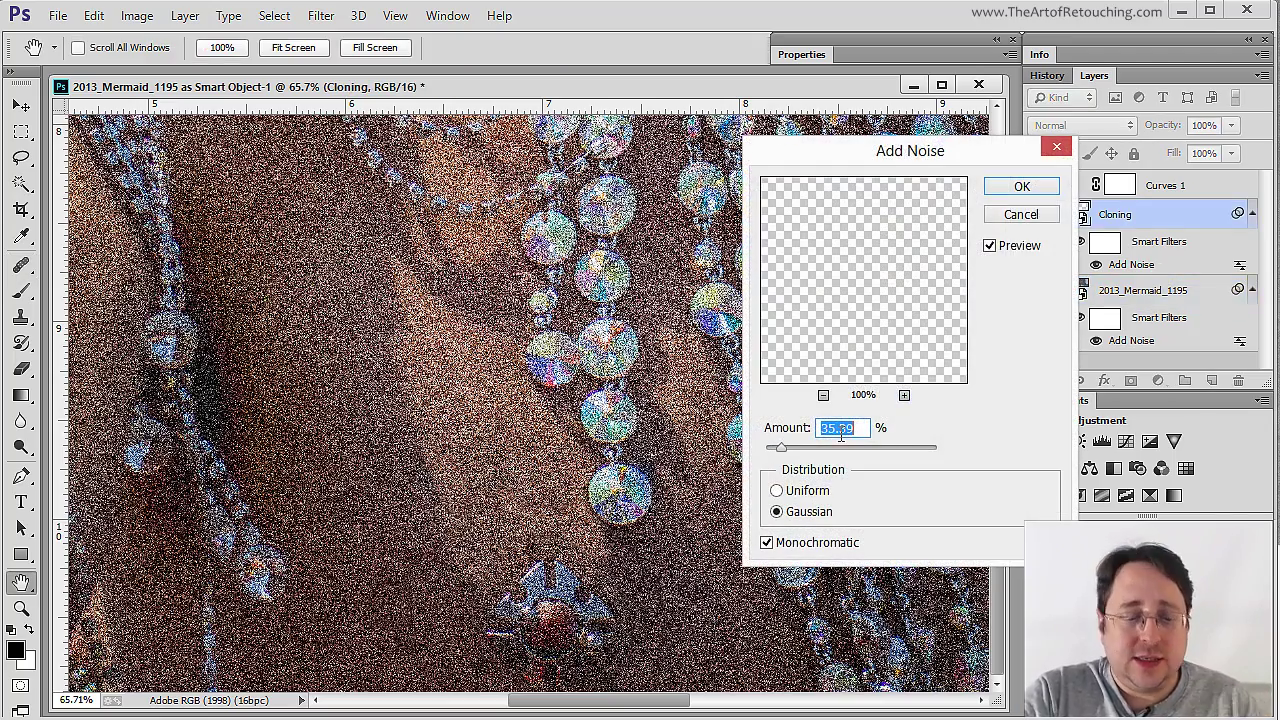
text(15)
key(Return)
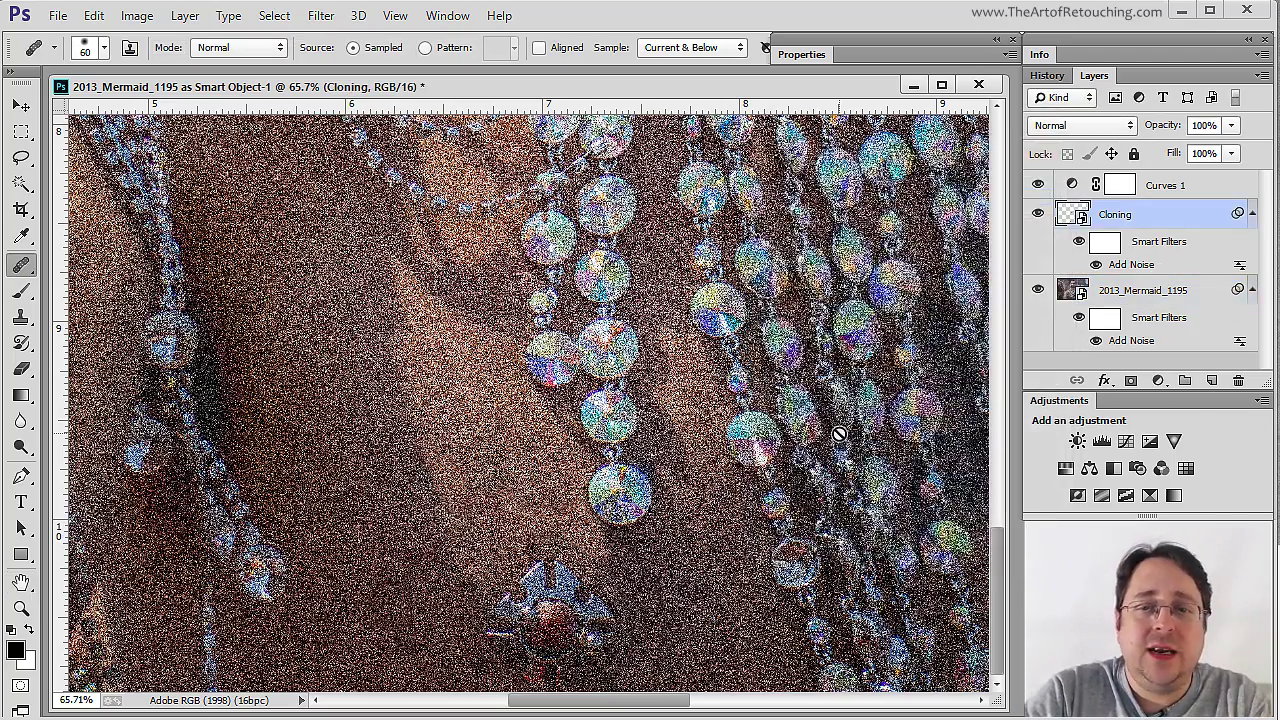
click(1143, 341)
double_click(1143, 341)
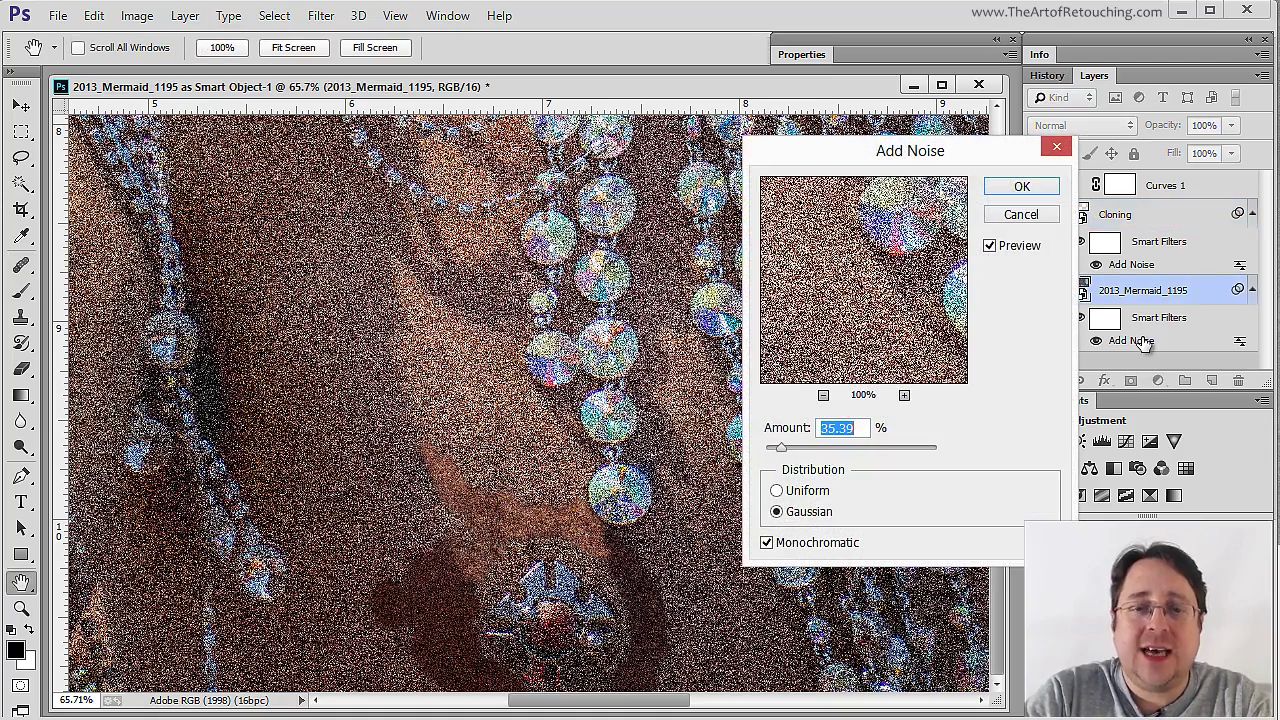
text(12)
key(Return)
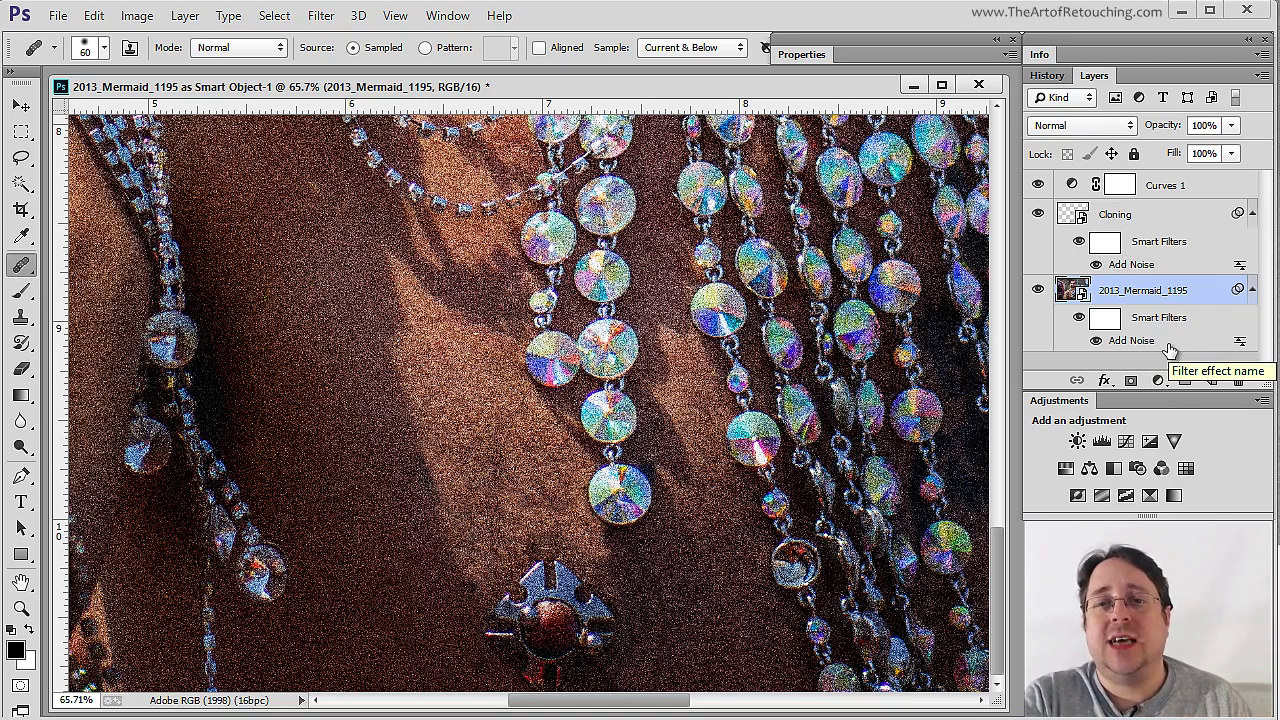
Revert the document to the Modify Curves Layer history state and float the Layers panel over the image
click(1043, 78)
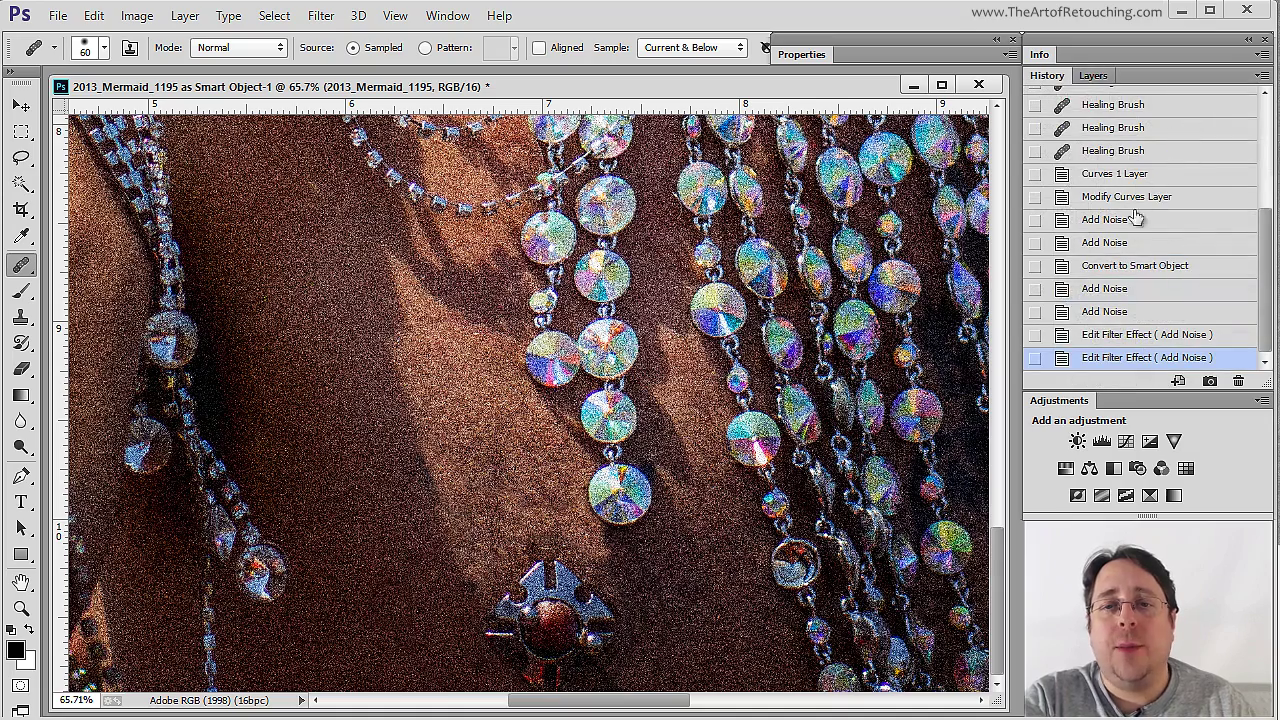
click(1178, 200)
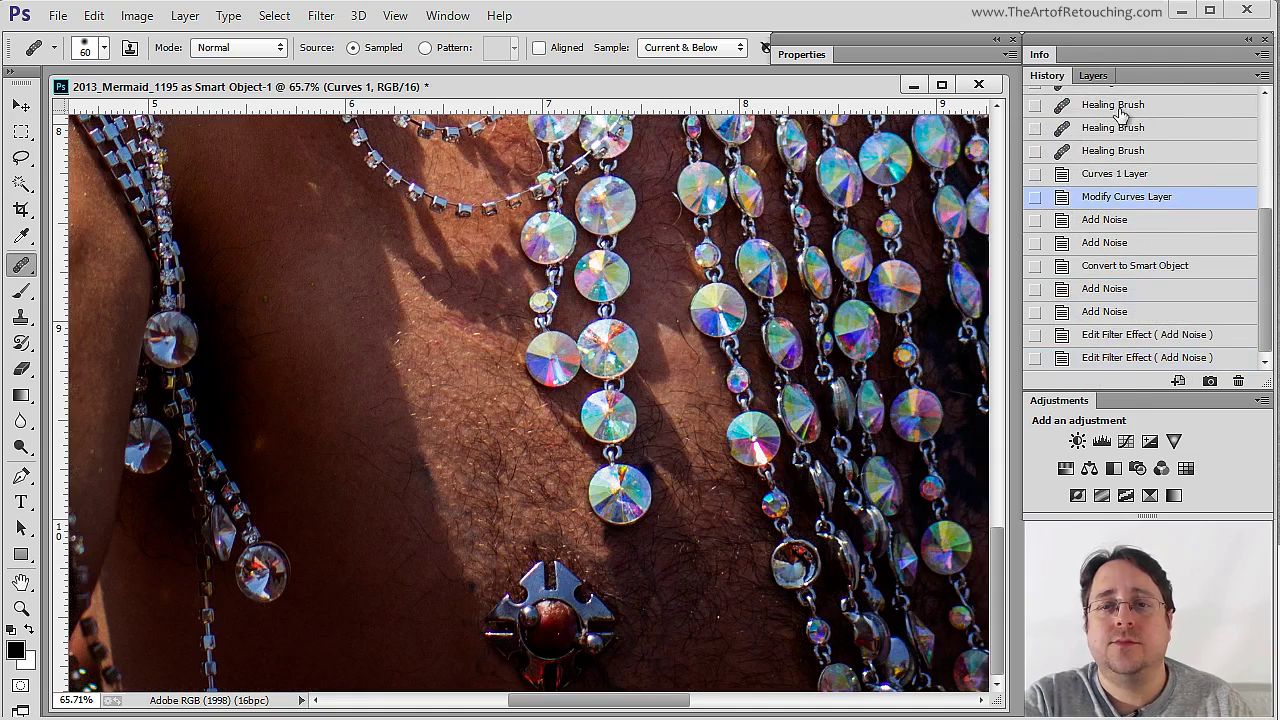
key(F7)
mouse_move(1094, 77)
mouse_down()
mouse_move(790, 190)
mouse_move(736, 168)
mouse_up()
Convert the Cloning layer and the 2013_Mermaid_1195 photo layer together into a single smart object
click(814, 306)
shift+click(820, 338)
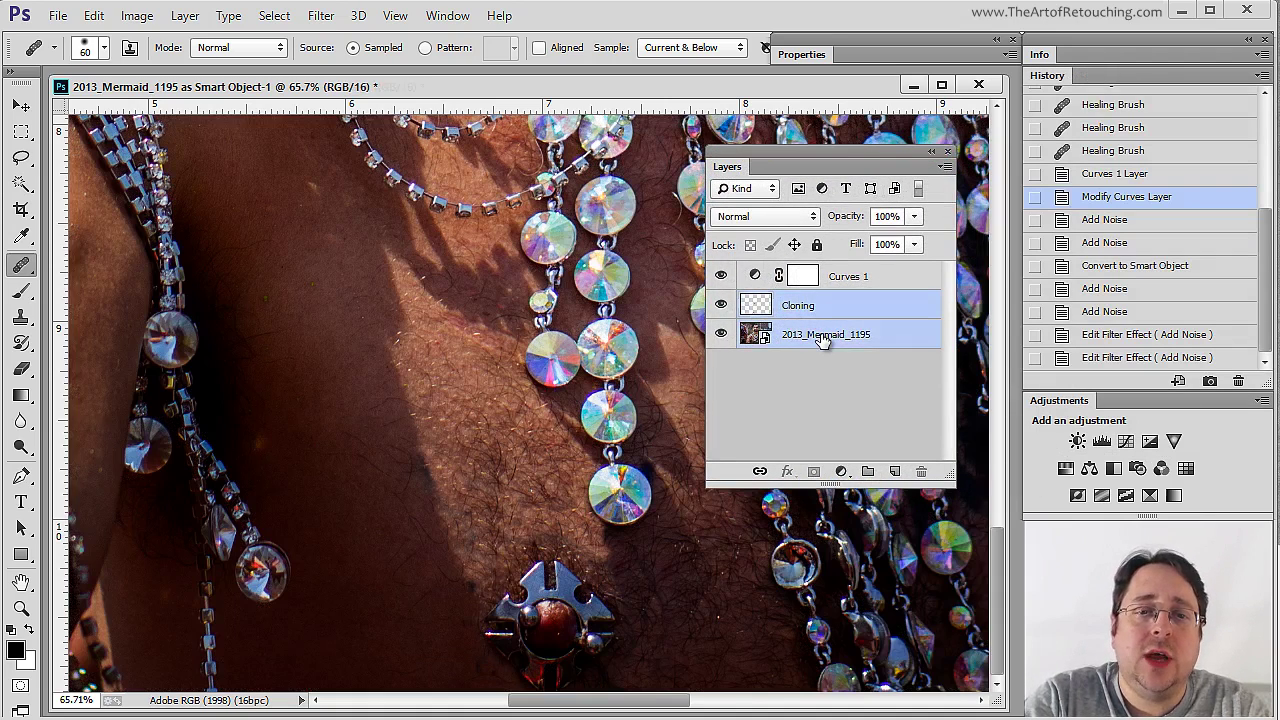
click(945, 168)
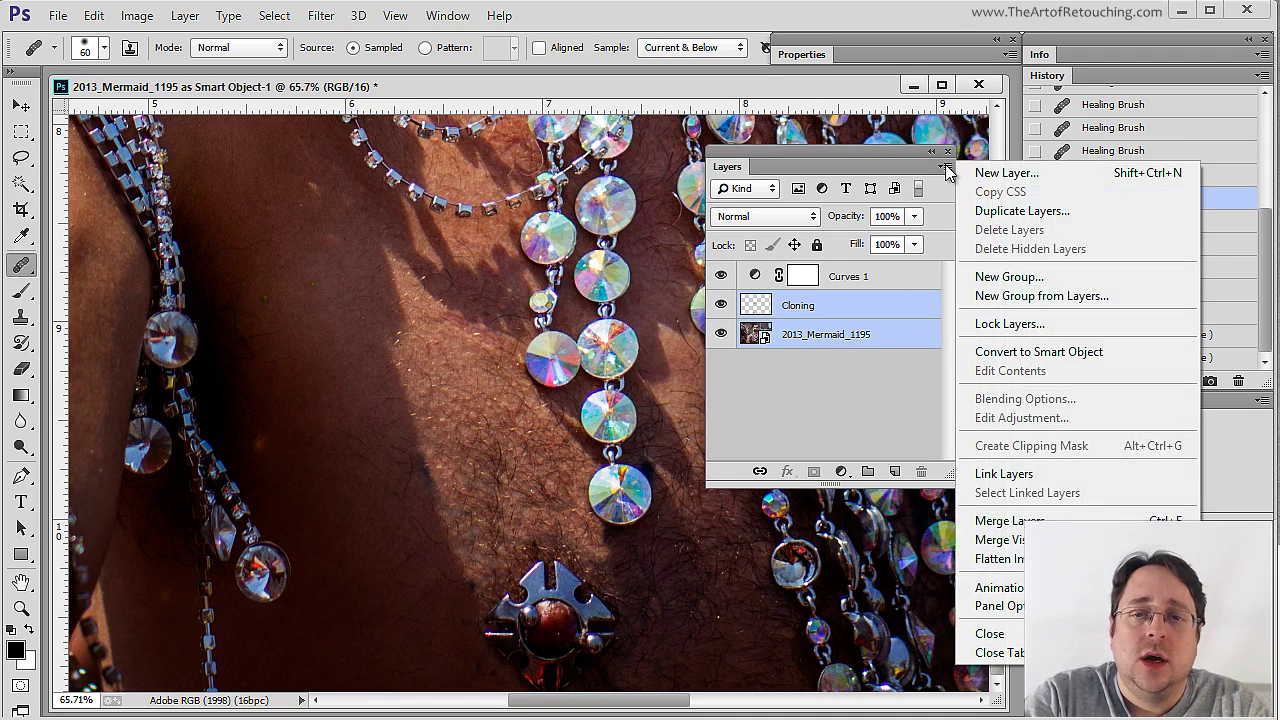
click(1058, 351)
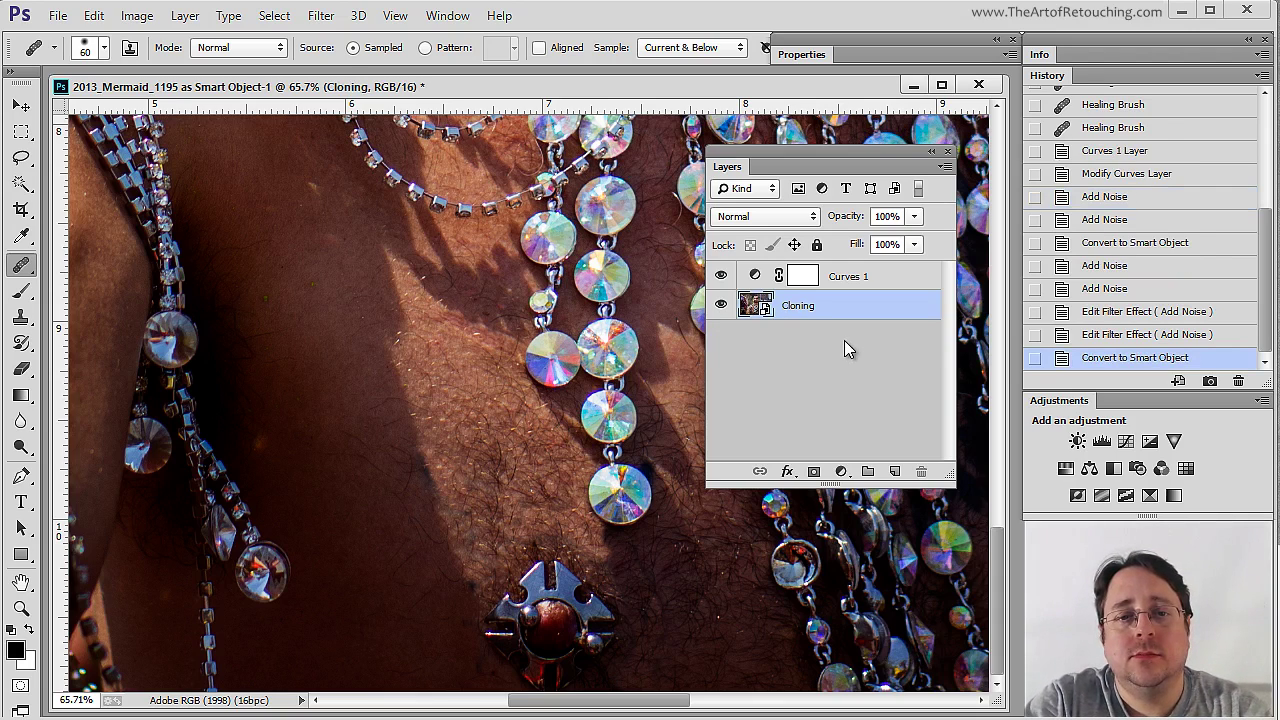
Rename the combined smart object layer as Smart Object 2
double_click(800, 307)
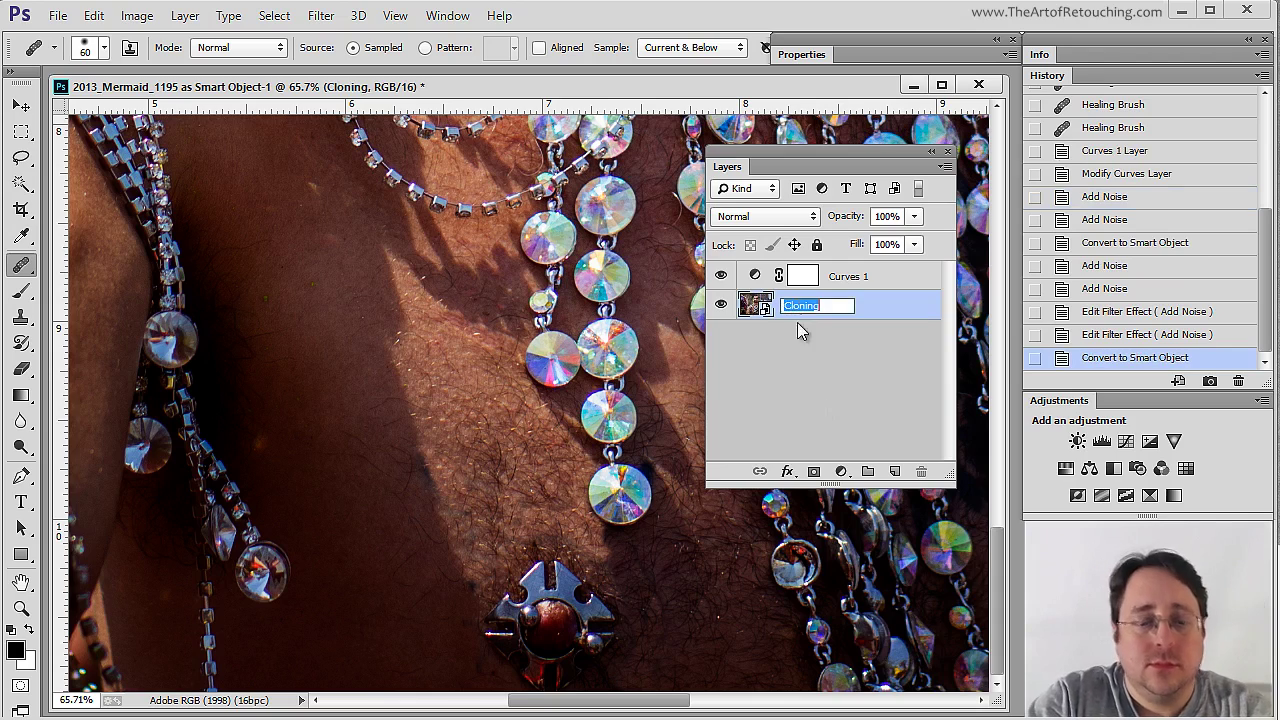
text(Smart O)
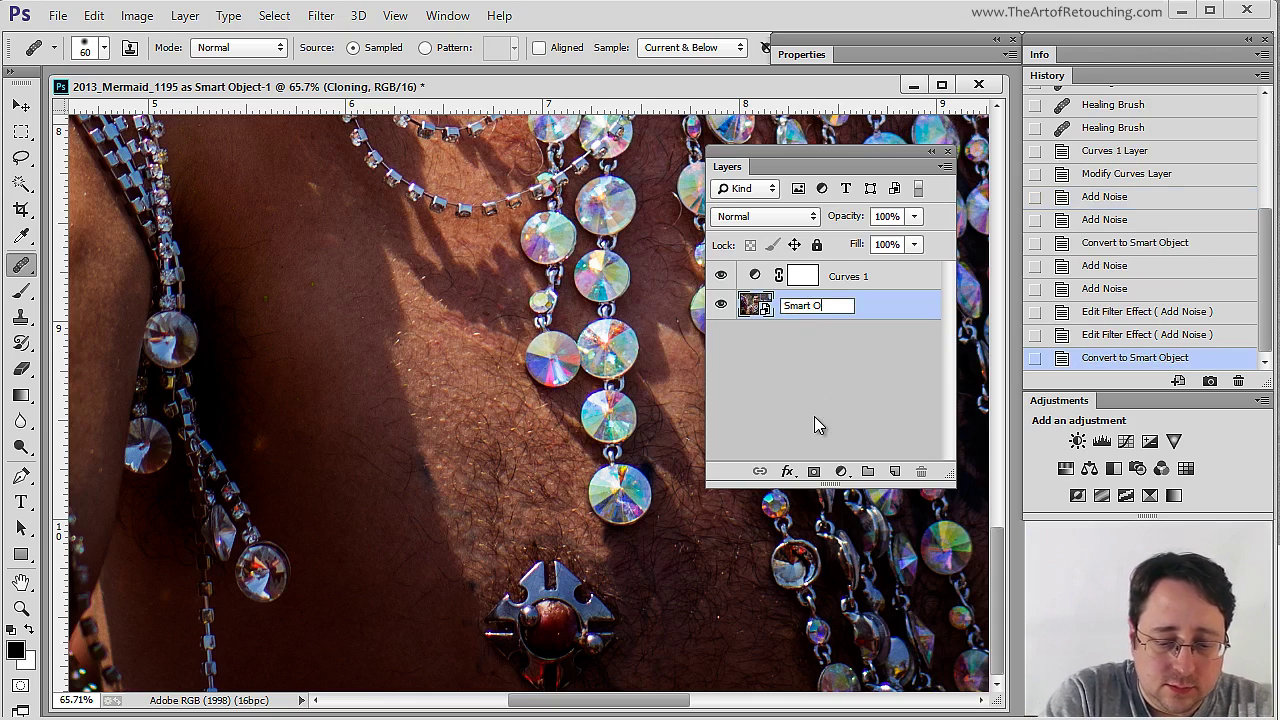
text(bject 2)
key(Return)
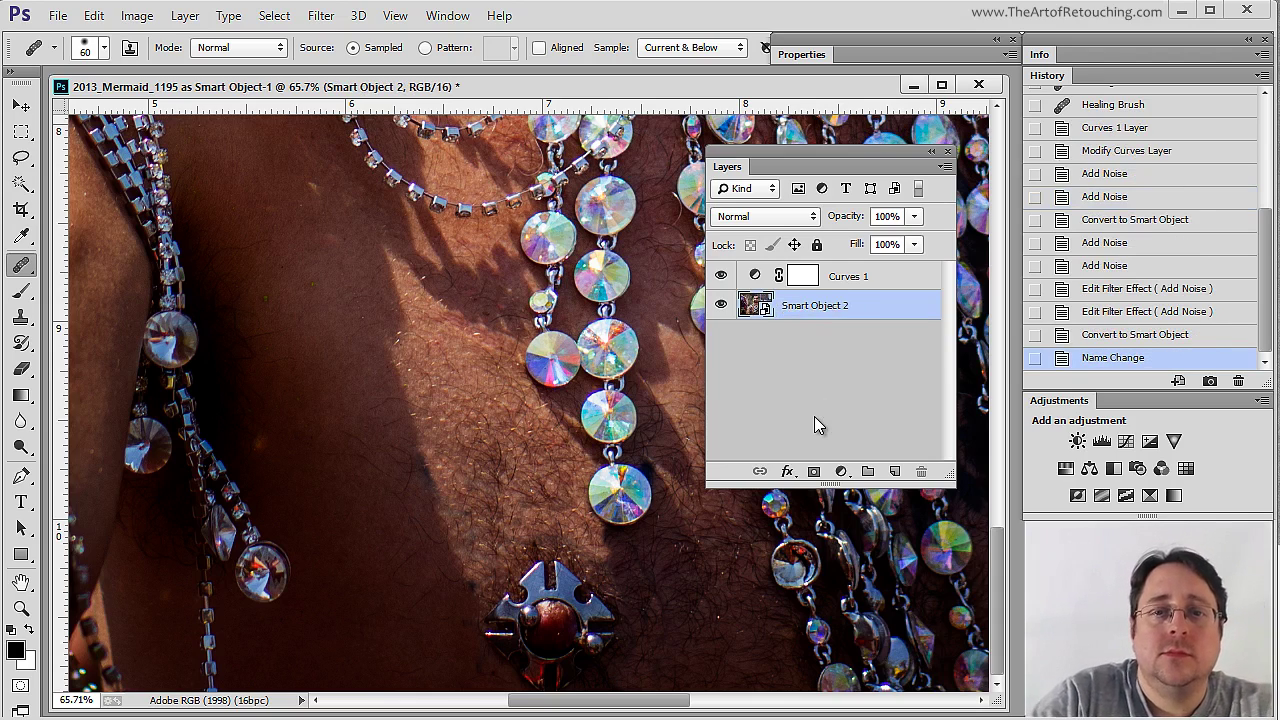
Dock the Layers panel and apply Add Noise at 15%, Gaussian, Monochromatic, to Smart Object 2 as a smart filter
drag(726, 166, 1100, 74)
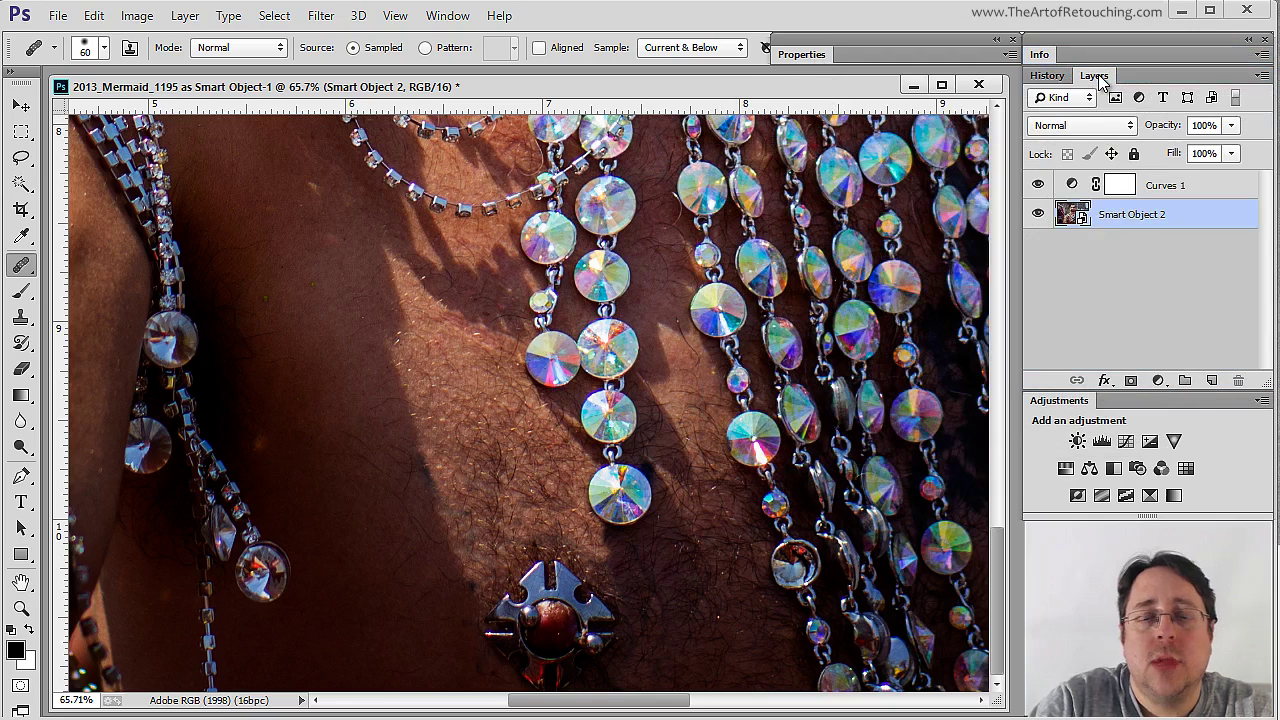
click(1181, 218)
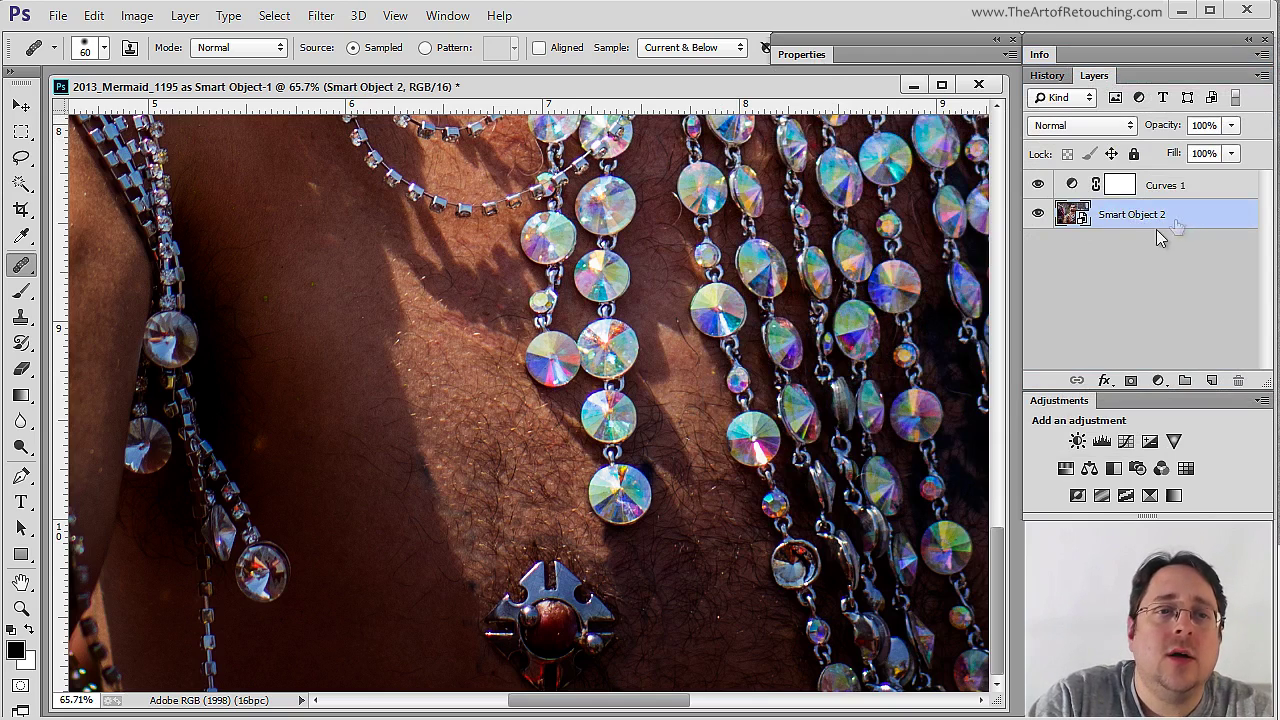
click(326, 16)
click(340, 37)
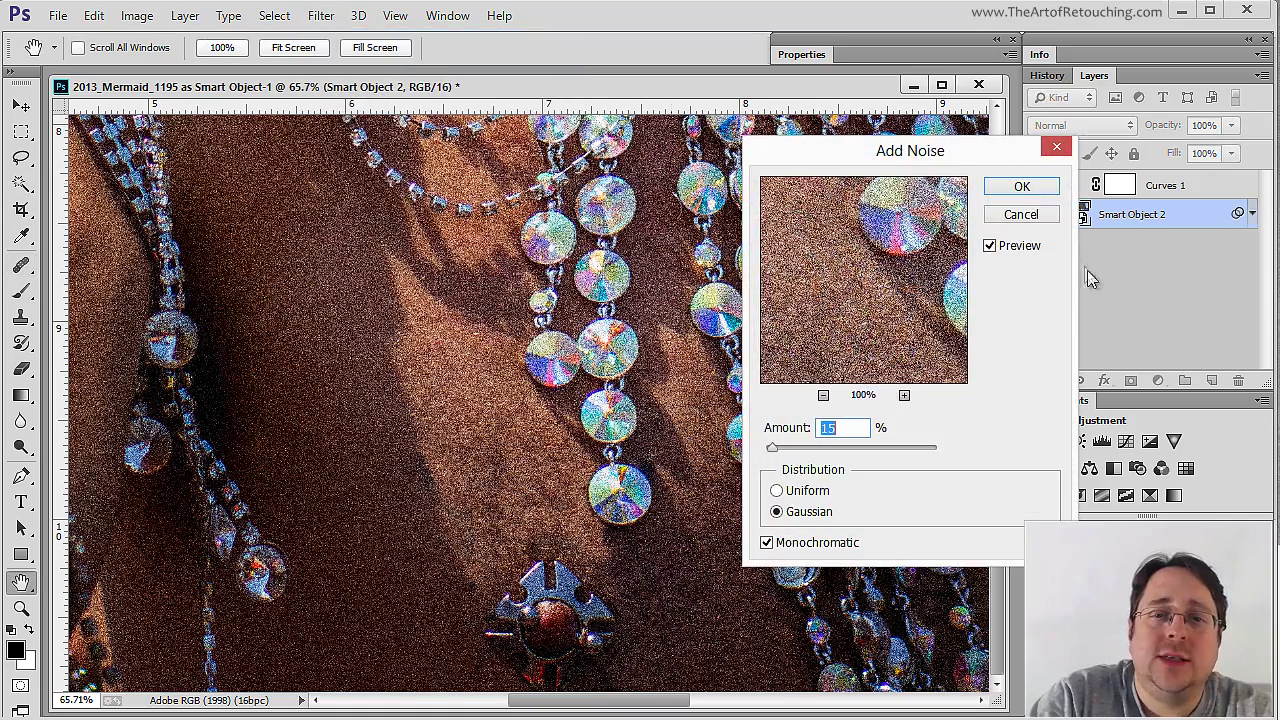
click(1021, 188)
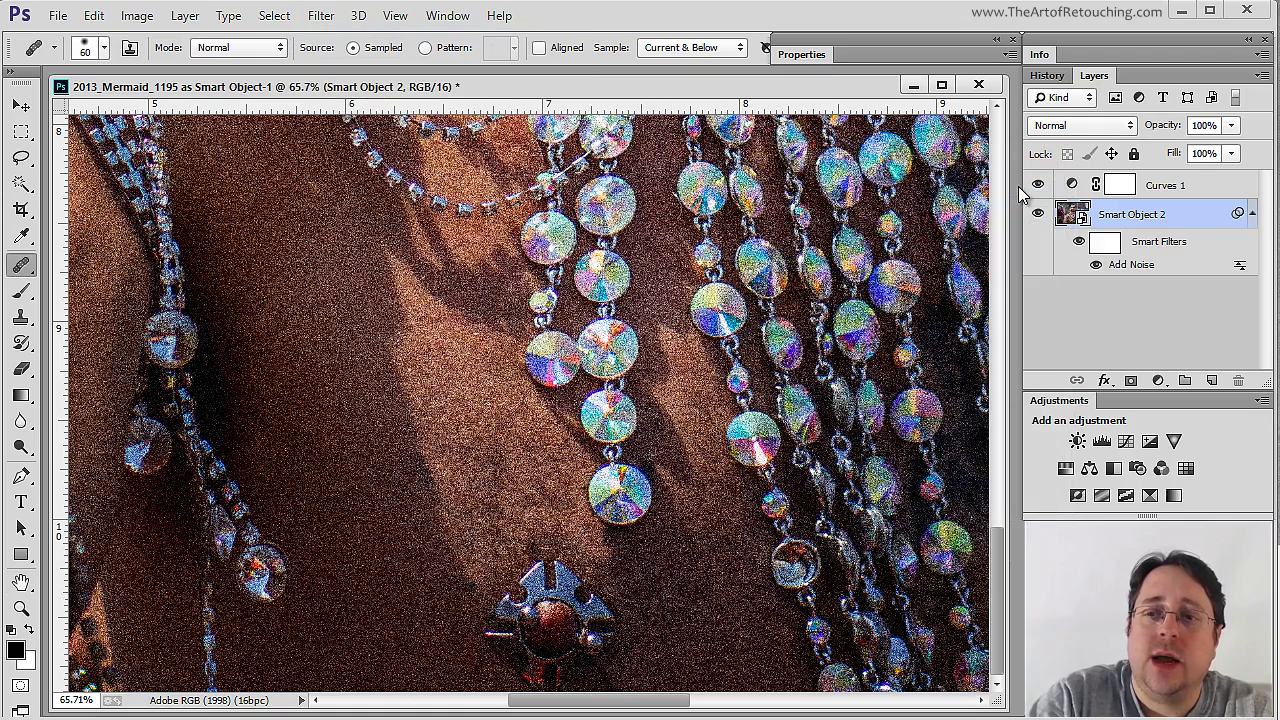
key(space)
Set the amount of Smart Object 2's Add Noise smart filter to 35% and leave no layer selected
double_click(1143, 266)
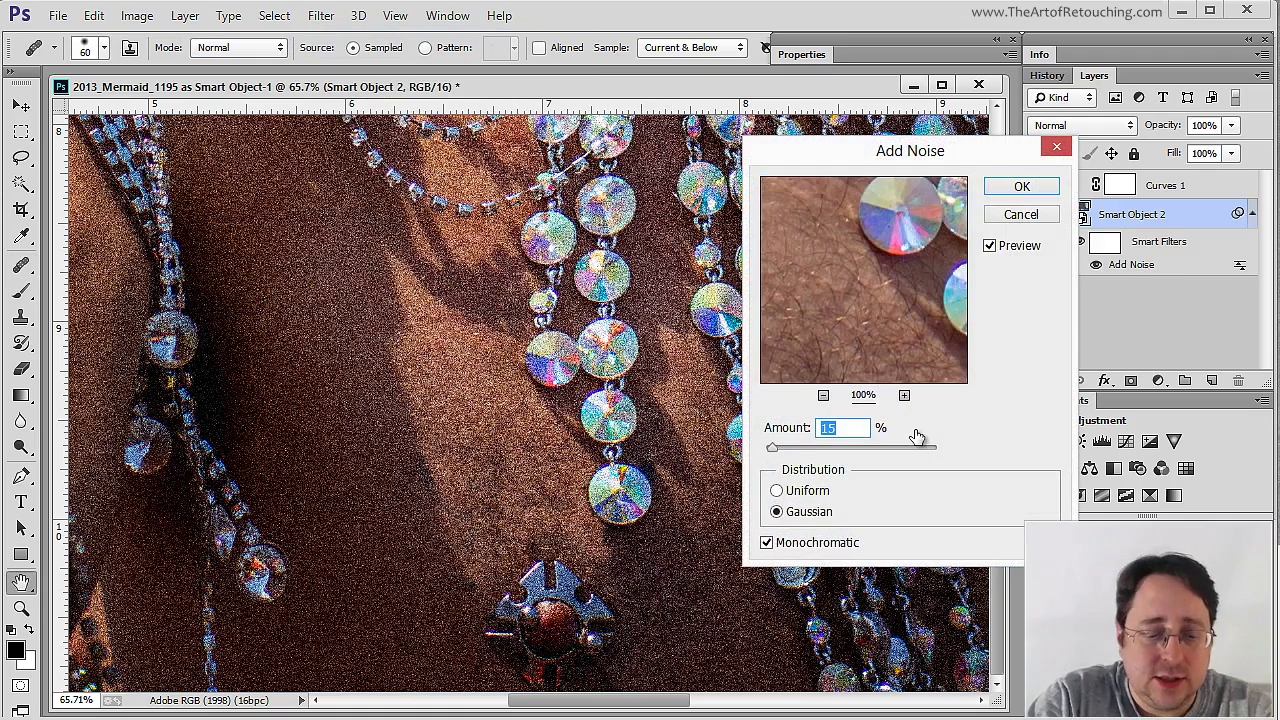
key(BackSpace)
text(35)
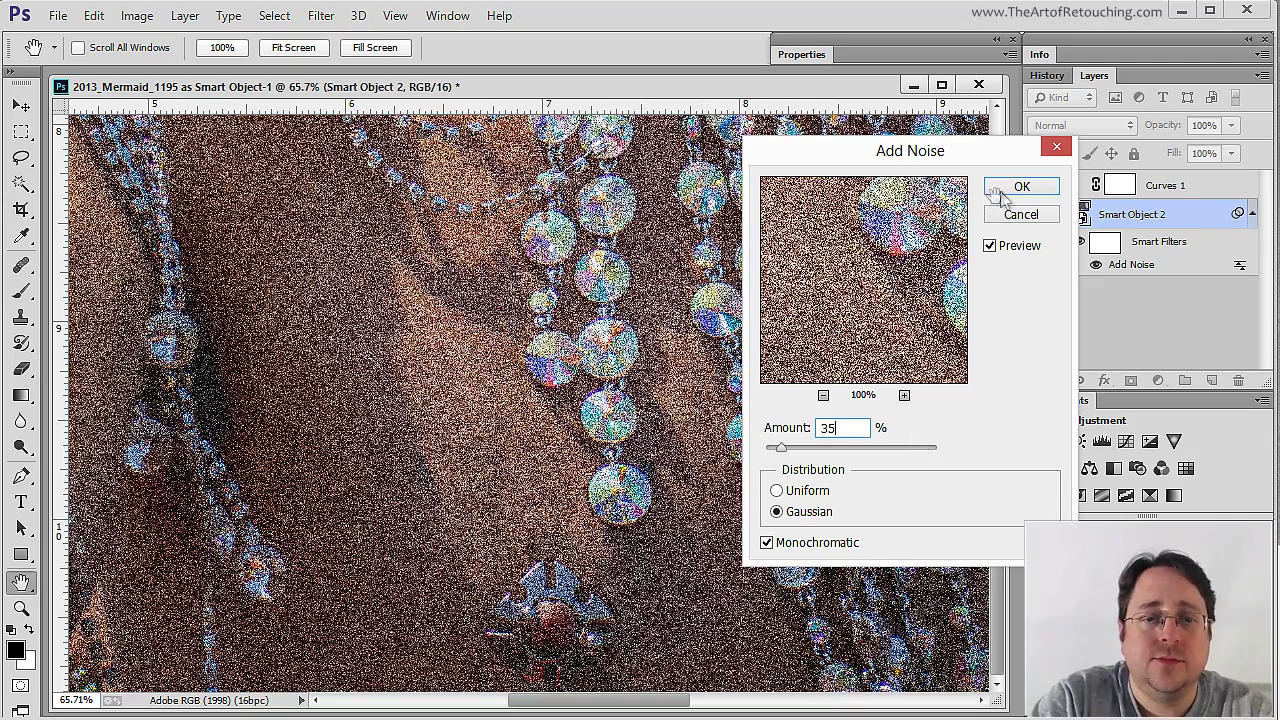
click(1010, 190)
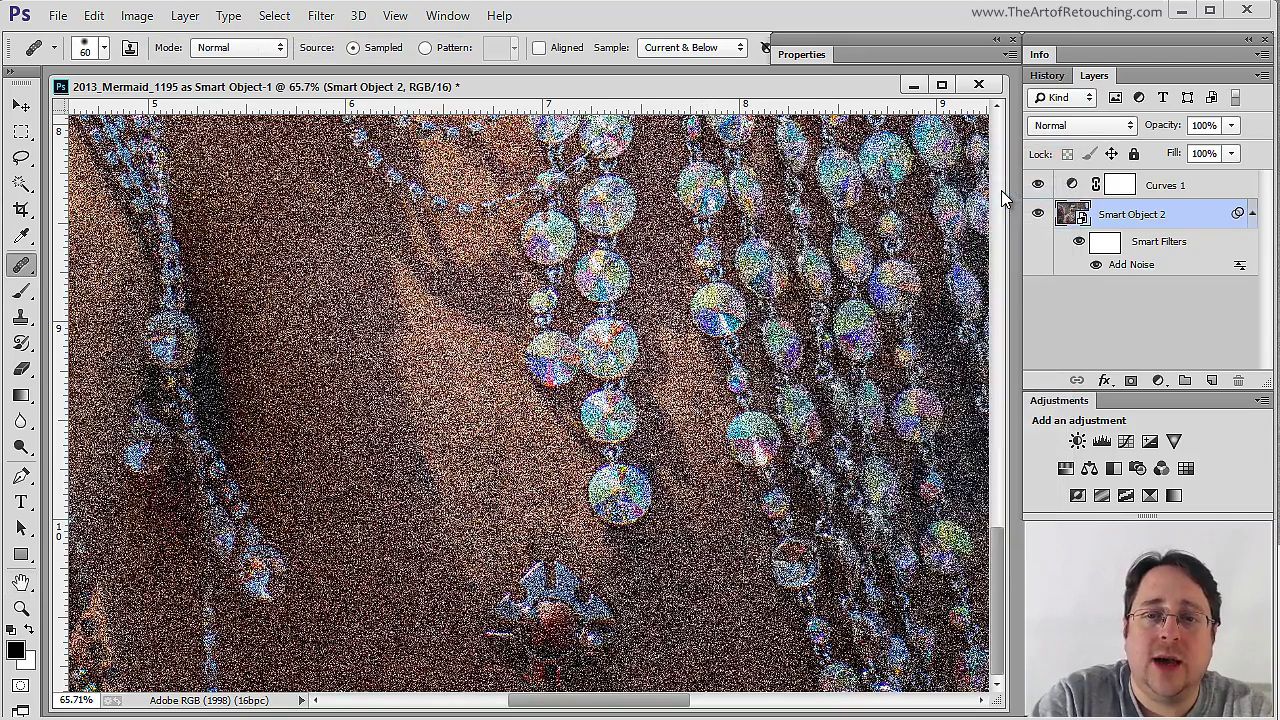
click(1166, 314)
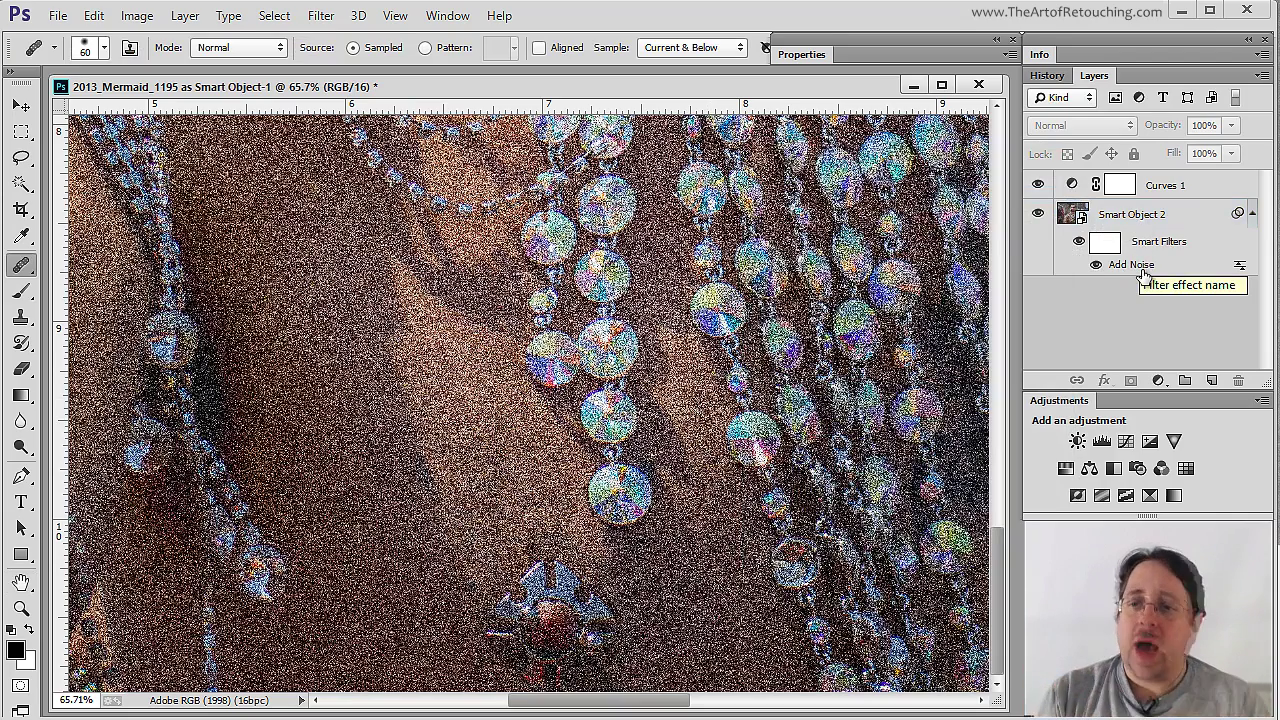
Open Smart Object 2's contents, inspect the nested photo's Camera Raw settings without changing them, and close the contents document
click(1066, 224)
double_click(1066, 224)
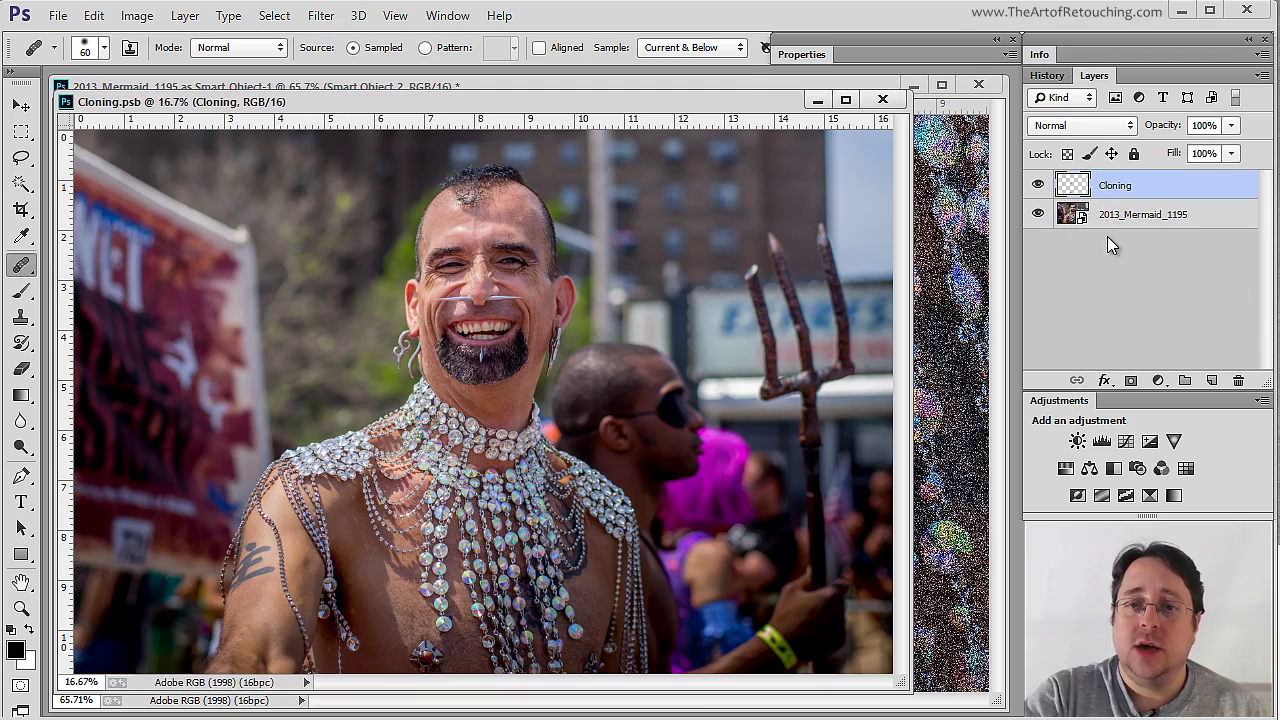
click(1073, 213)
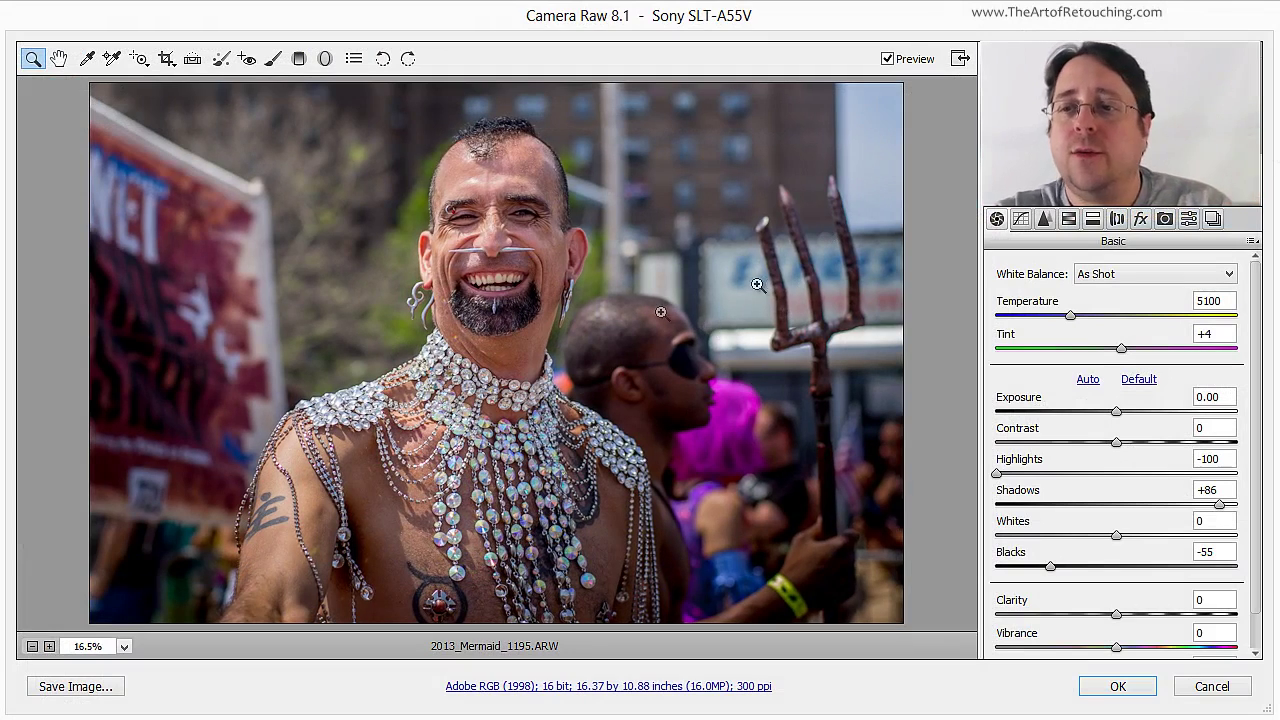
click(1212, 686)
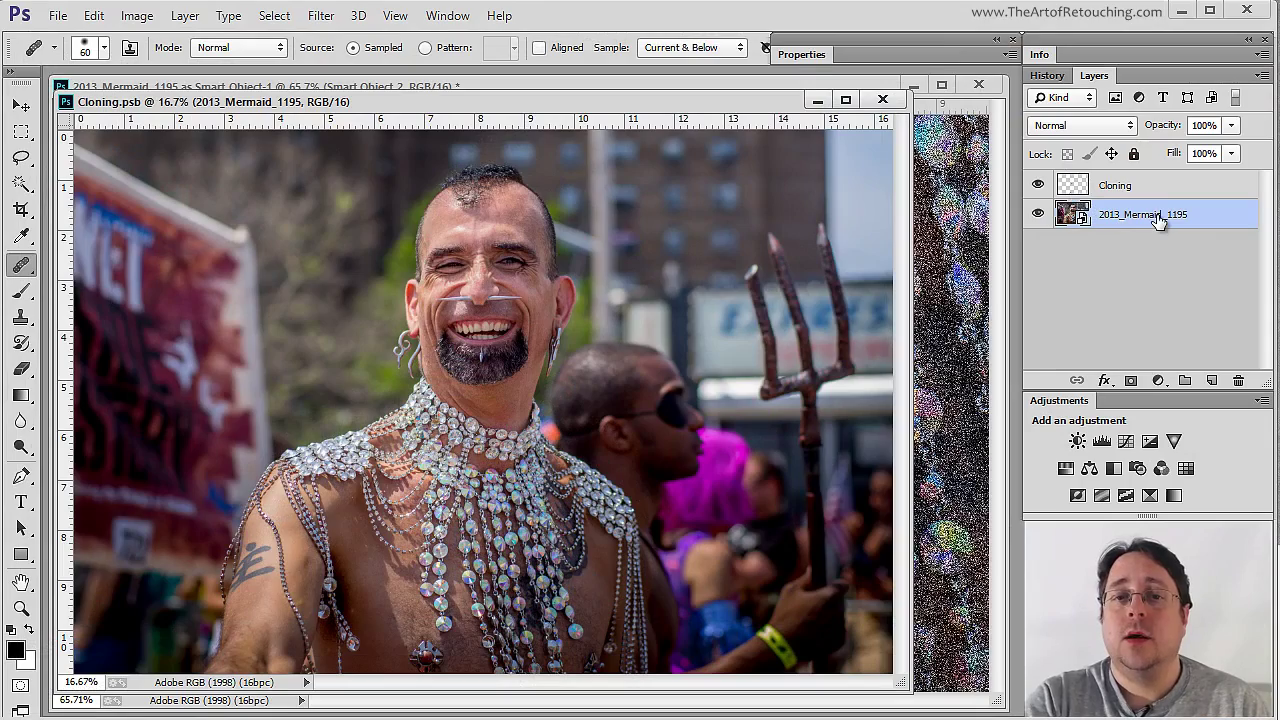
click(882, 99)
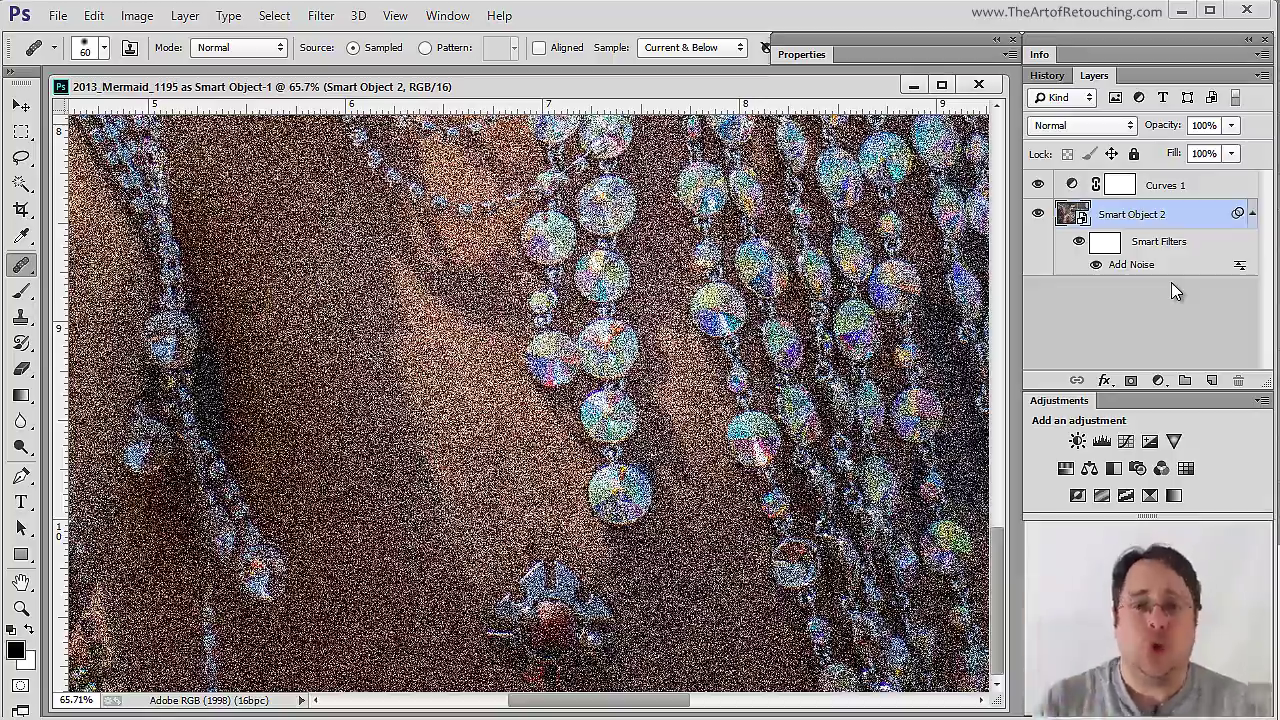
drag(880, 150, 800, 455)
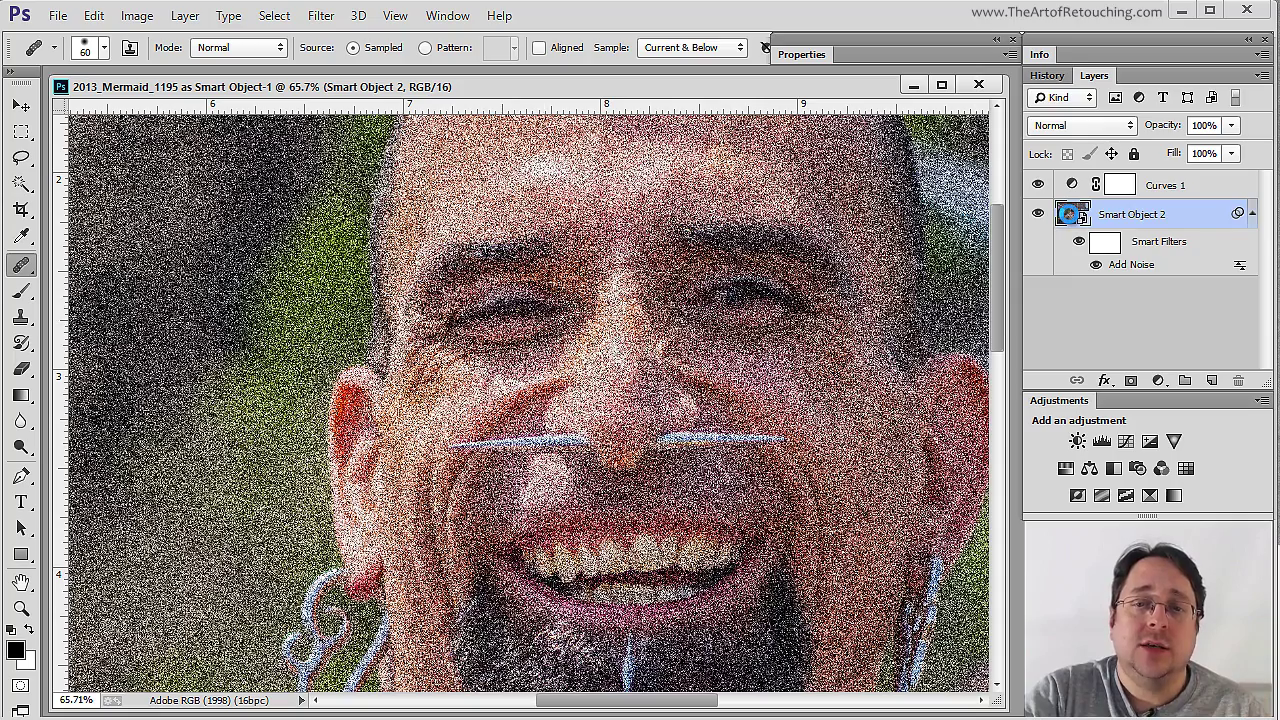
Open Smart Object 2's contents and erase the Cloning layer's retouching over the eyebrow ring with the Eraser
double_click(1068, 213)
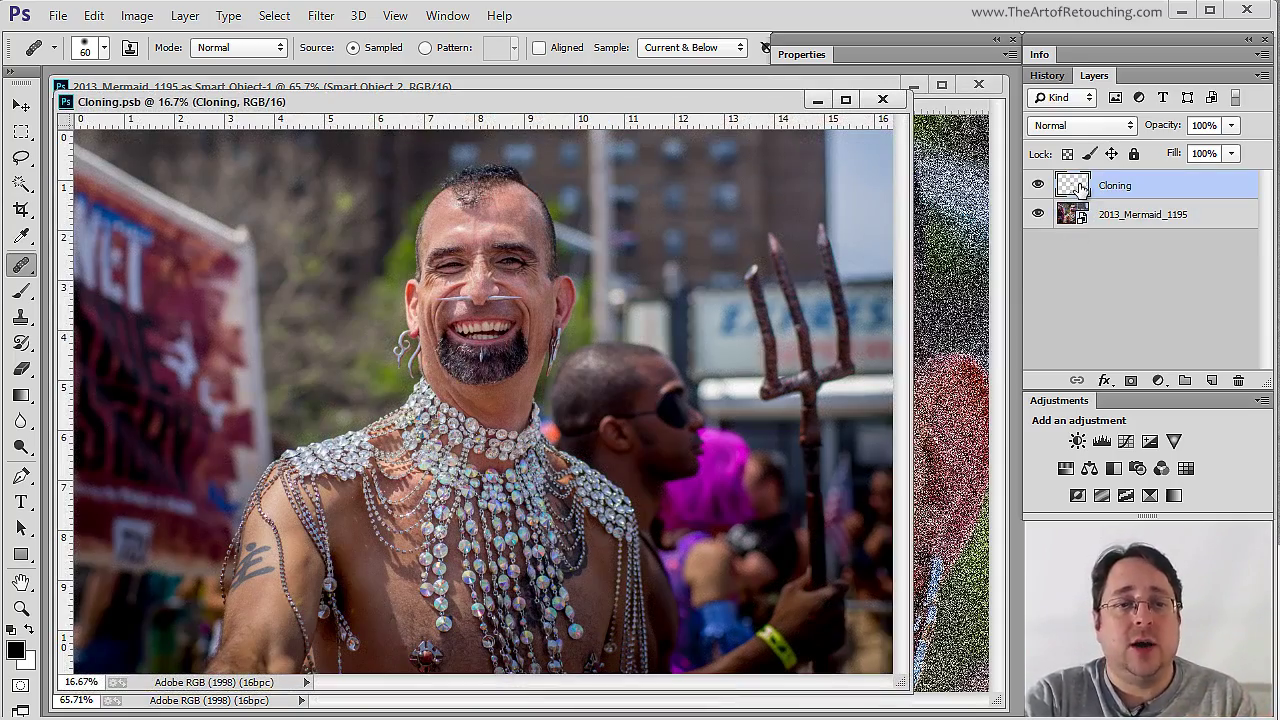
drag(399, 219, 515, 300)
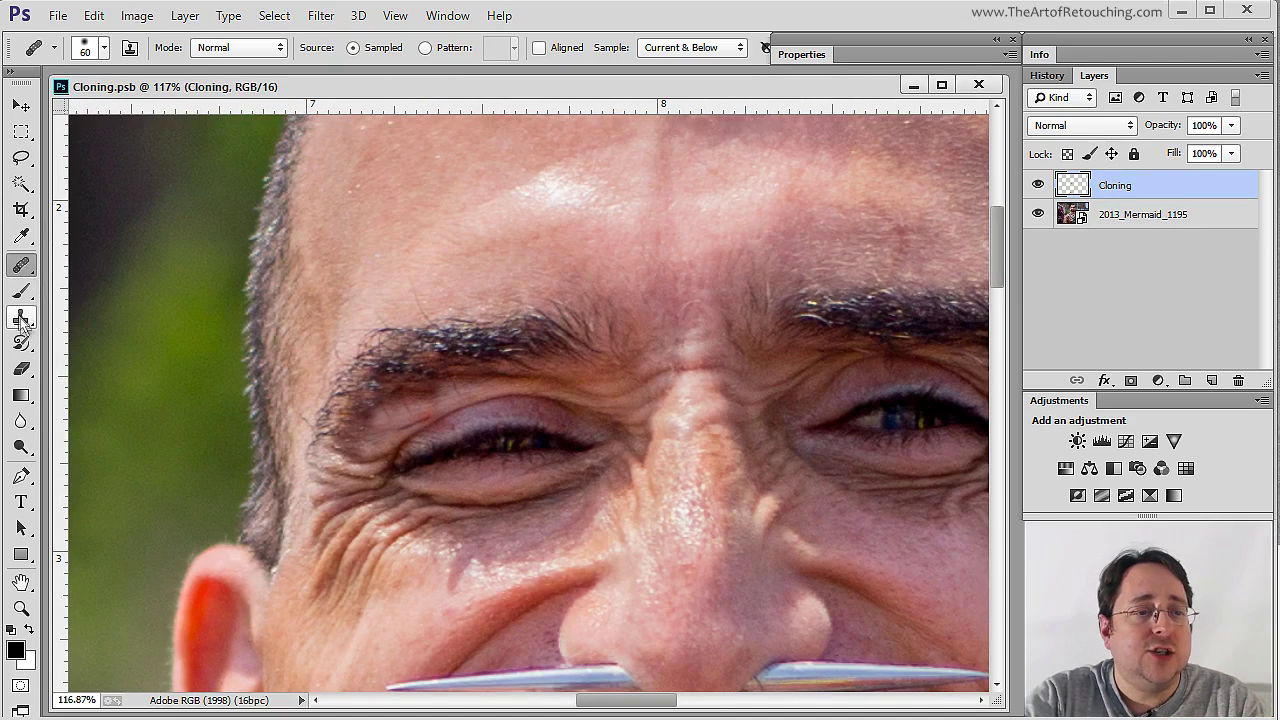
click(22, 368)
mouse_move(422, 372)
mouse_down()
mouse_move(354, 450)
mouse_move(379, 348)
mouse_move(400, 348)
mouse_move(395, 440)
mouse_up()
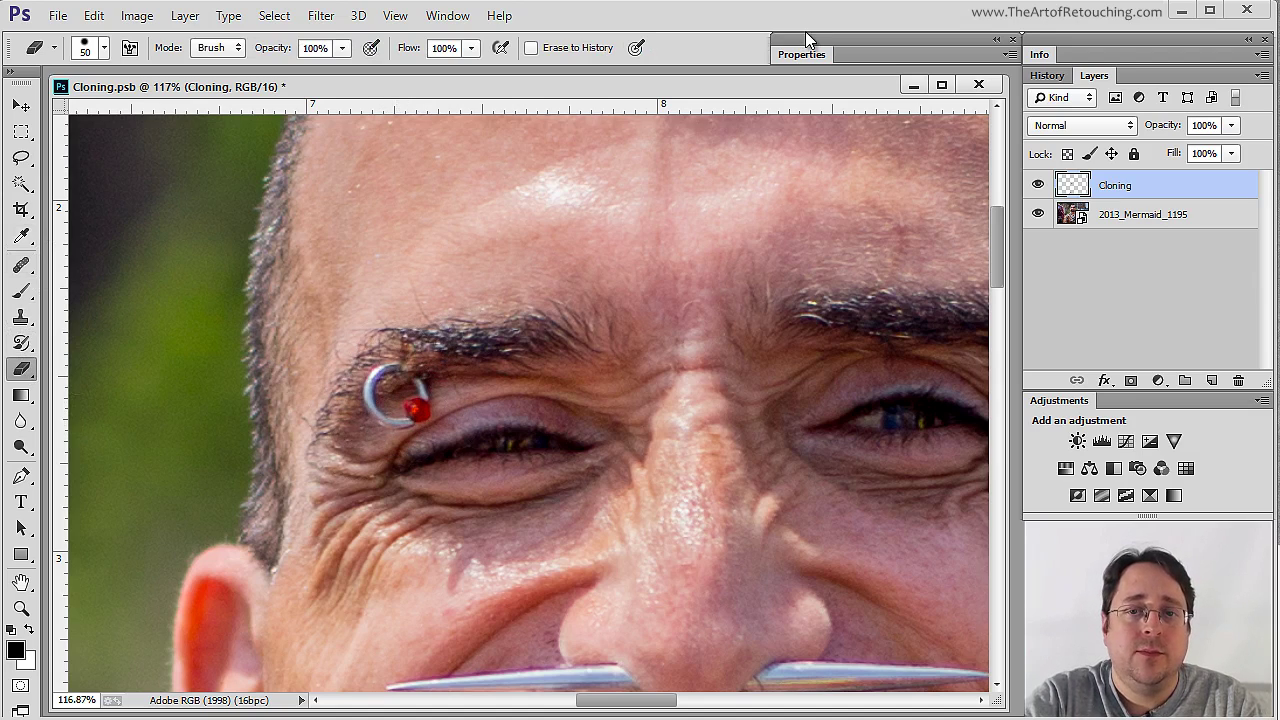
Close Cloning.psb, saving its changes back into Smart Object 2, and select the Curves 1 layer
click(978, 84)
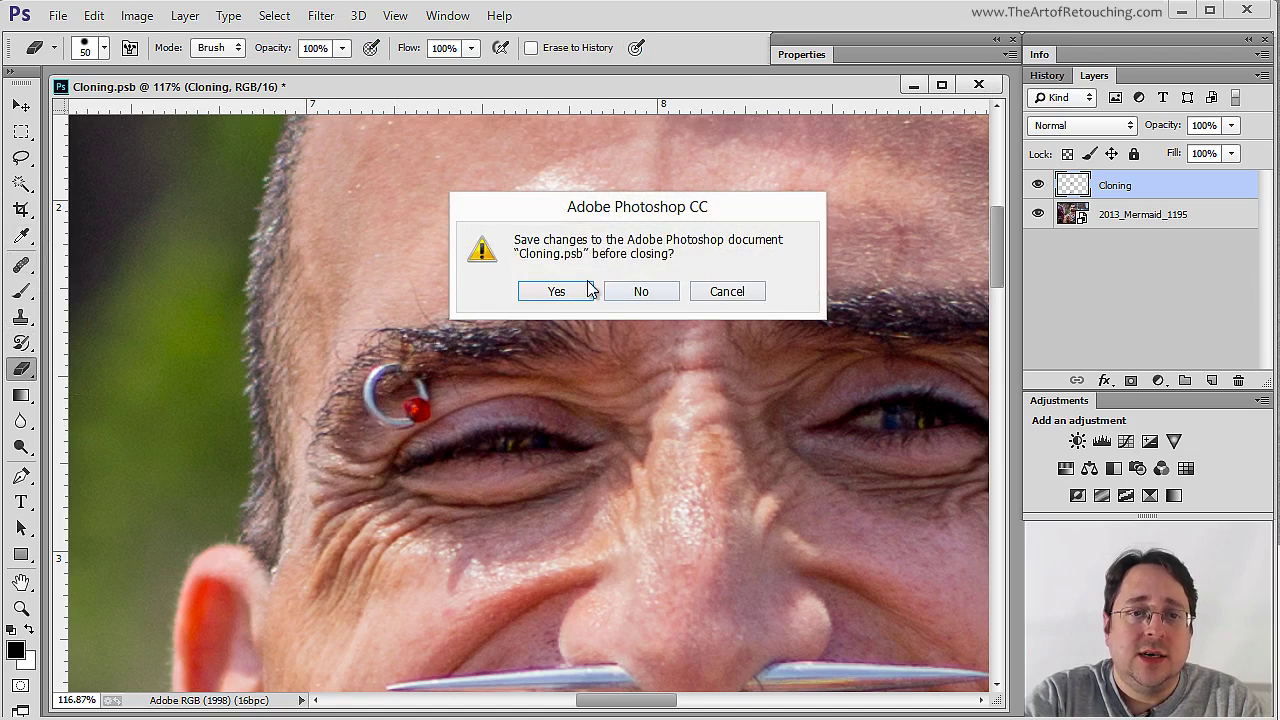
click(556, 292)
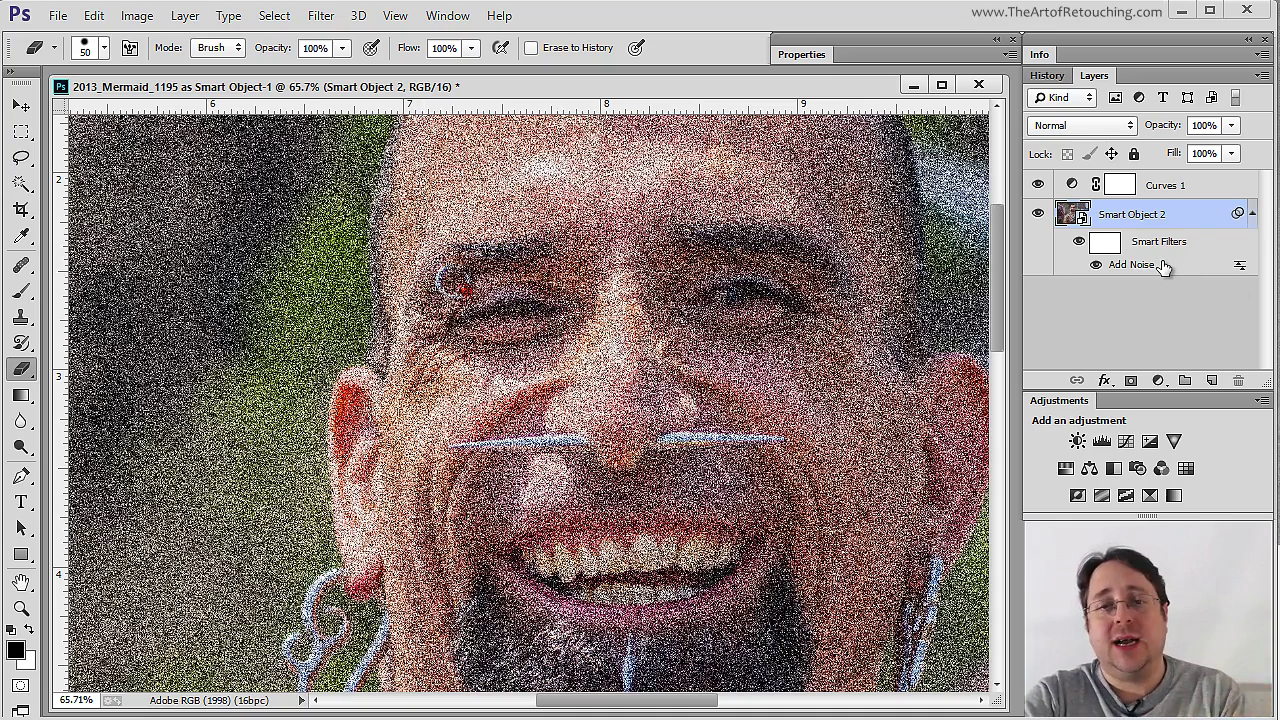
click(1224, 187)
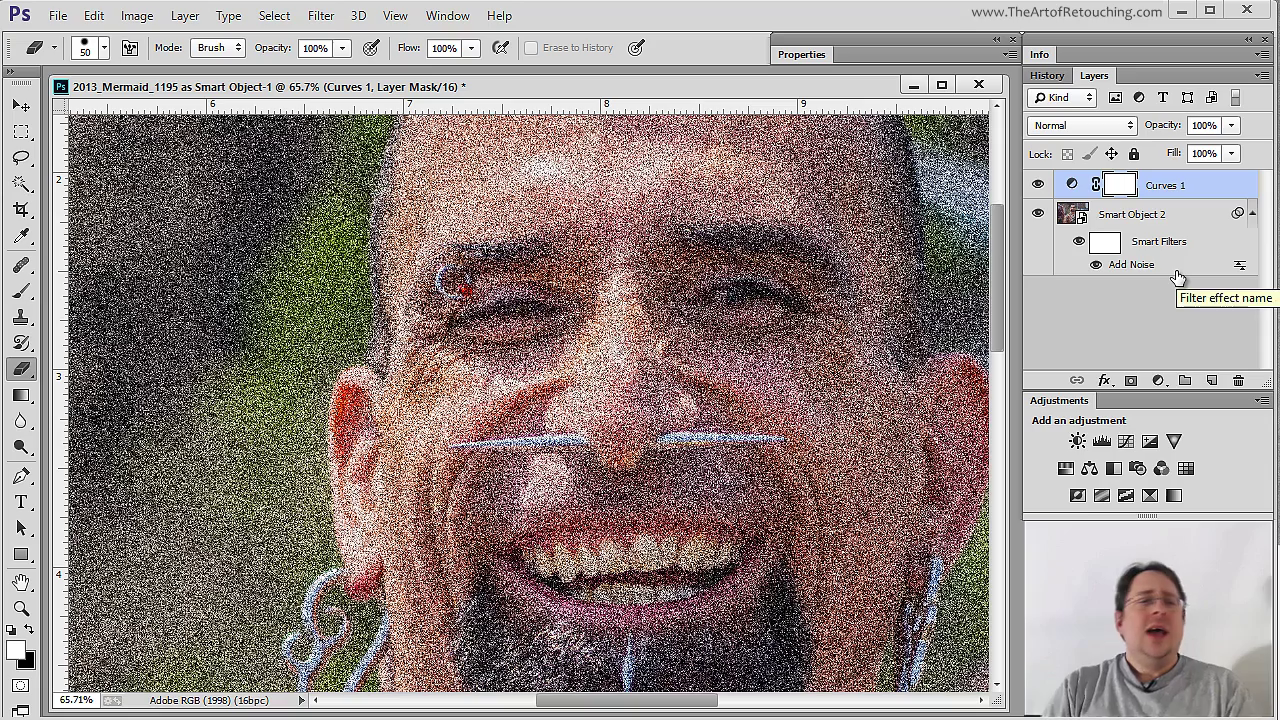